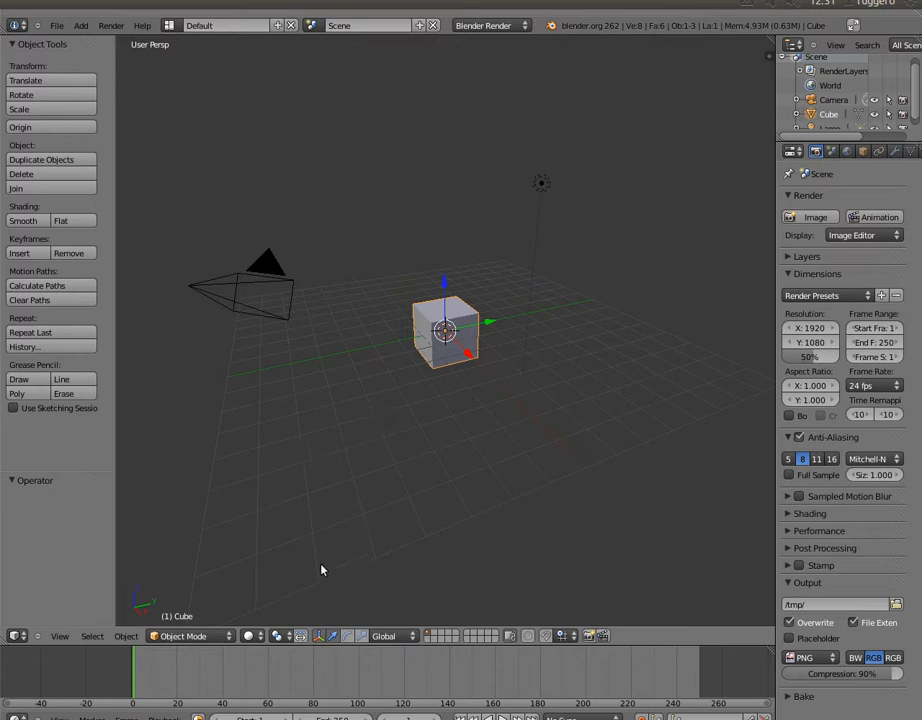
# Add a UV sphere to the scene in front of the cube, on the camera's side of the grid
pyautogui.click(300, 480)
pyautogui.hotkey('shift', 'a')
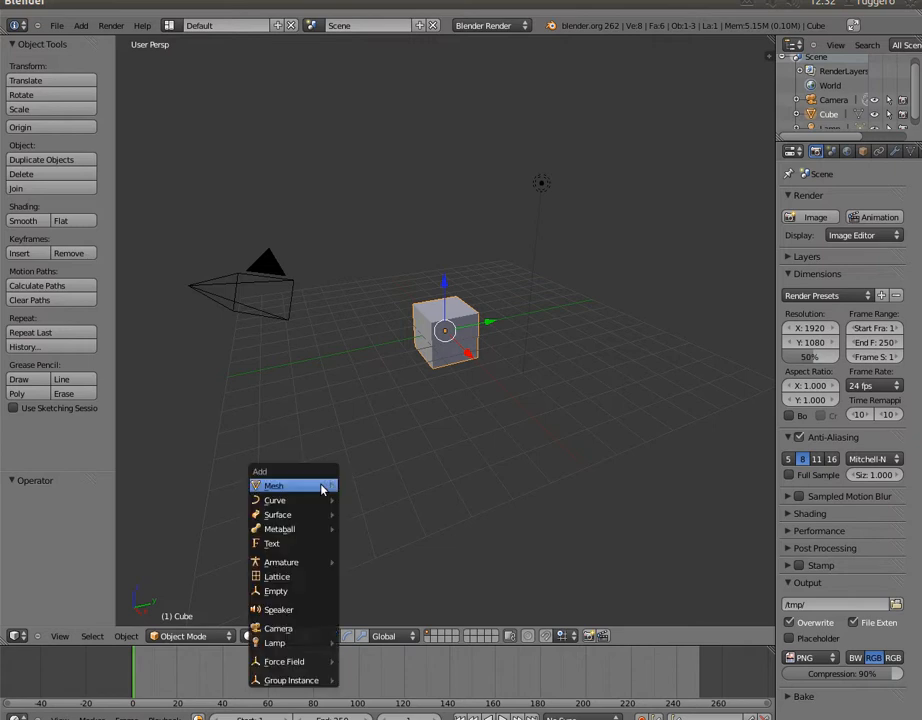
pyautogui.moveTo(322, 489)
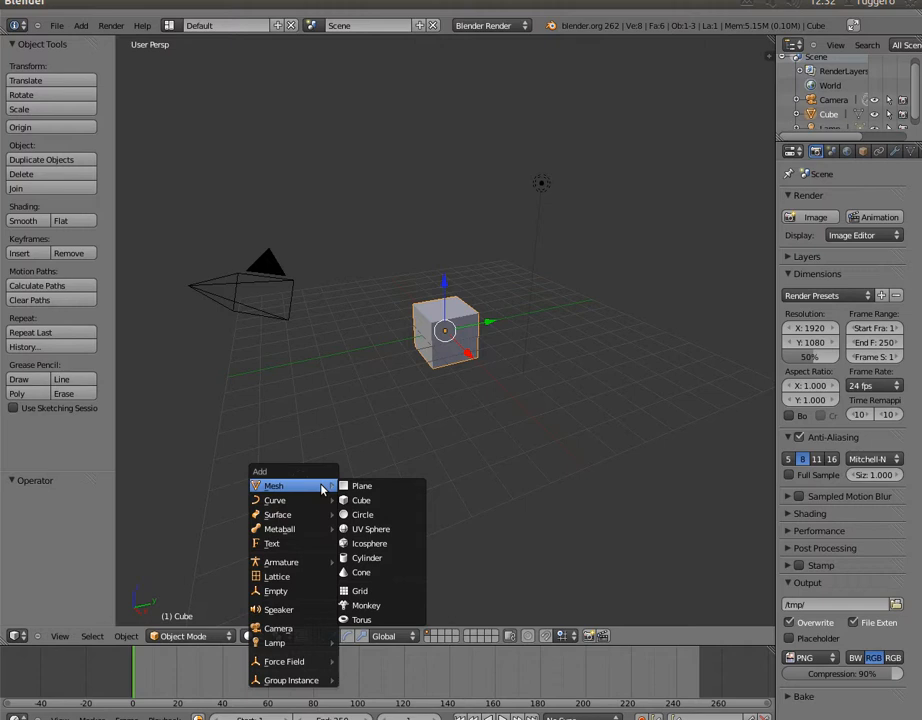
pyautogui.click(366, 529)
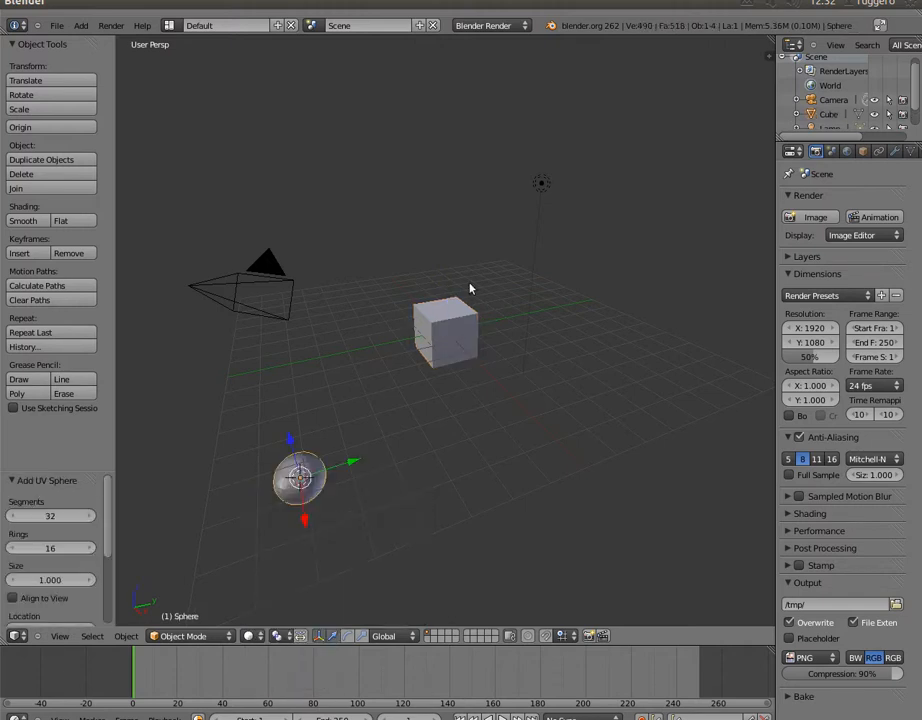
# Add a cylinder mesh behind the cube, near the lamp
pyautogui.click(500, 271)
pyautogui.hotkey('shift', 'a')
pyautogui.moveTo(515, 275)
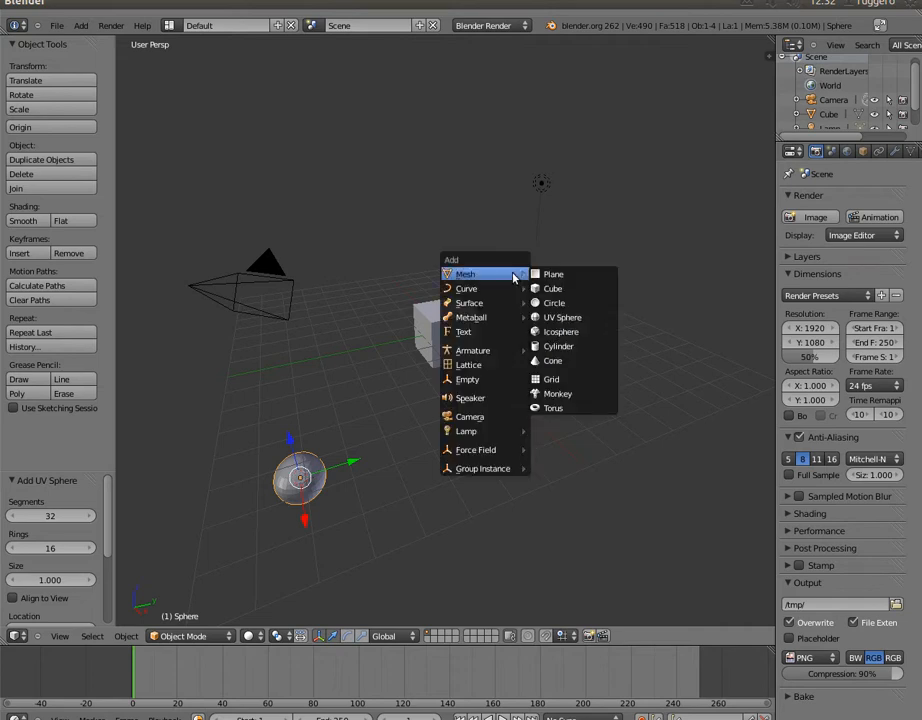
pyautogui.click(556, 346)
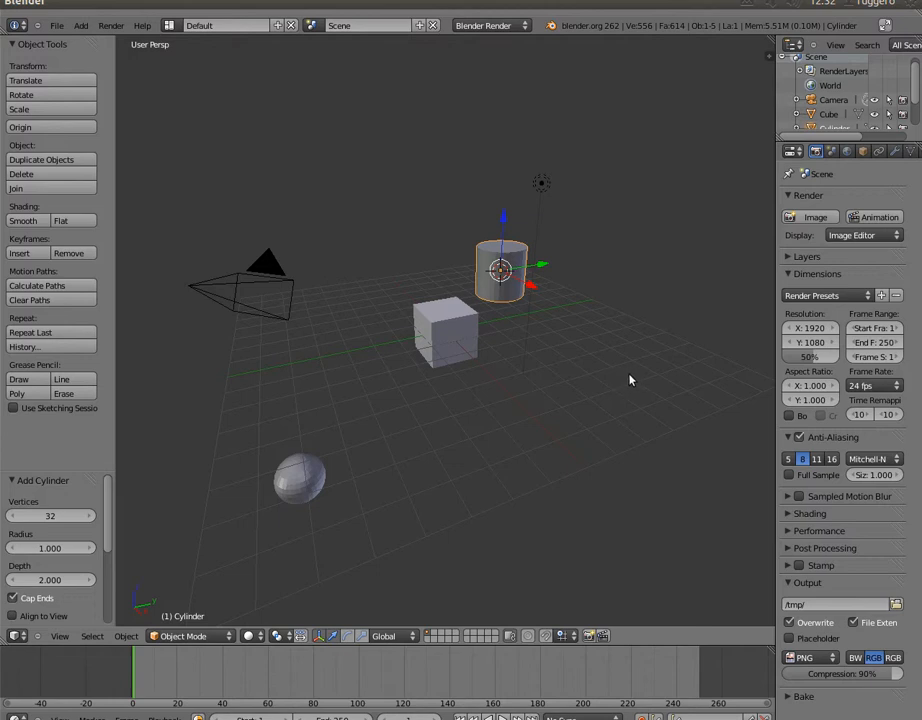
# Add a cone mesh on the opposite side of the cube from the camera
pyautogui.click(629, 374)
pyautogui.hotkey('shift', 'a')
pyautogui.moveTo(727, 428)
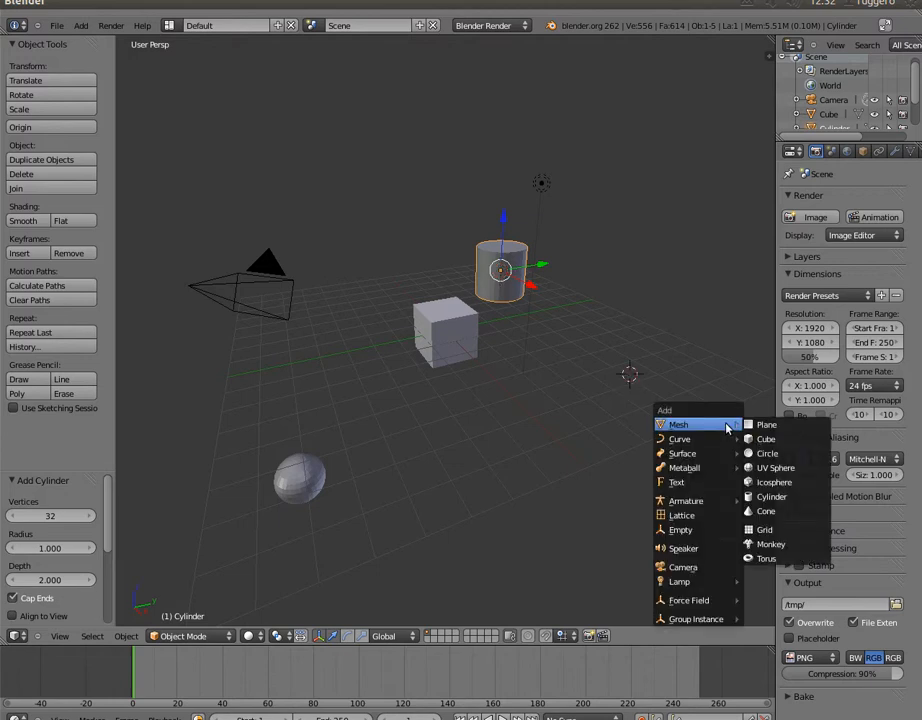
pyautogui.click(764, 511)
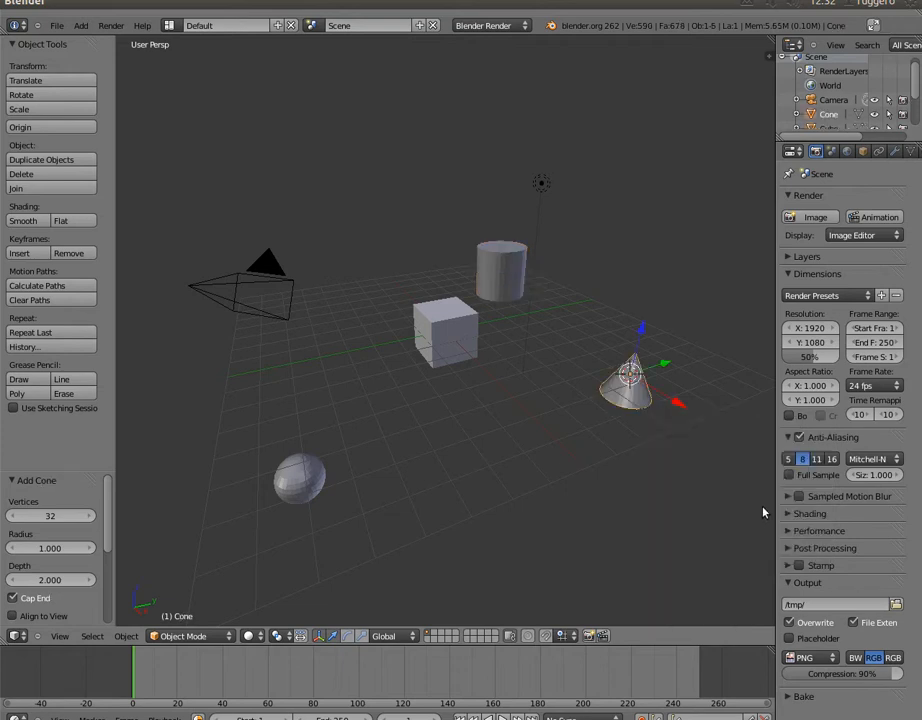
# Add a torus mesh between the camera and the cube
pyautogui.click(317, 304)
pyautogui.hotkey('shift', 'a')
pyautogui.hotkey('shift', 'a')
pyautogui.moveTo(329, 304)
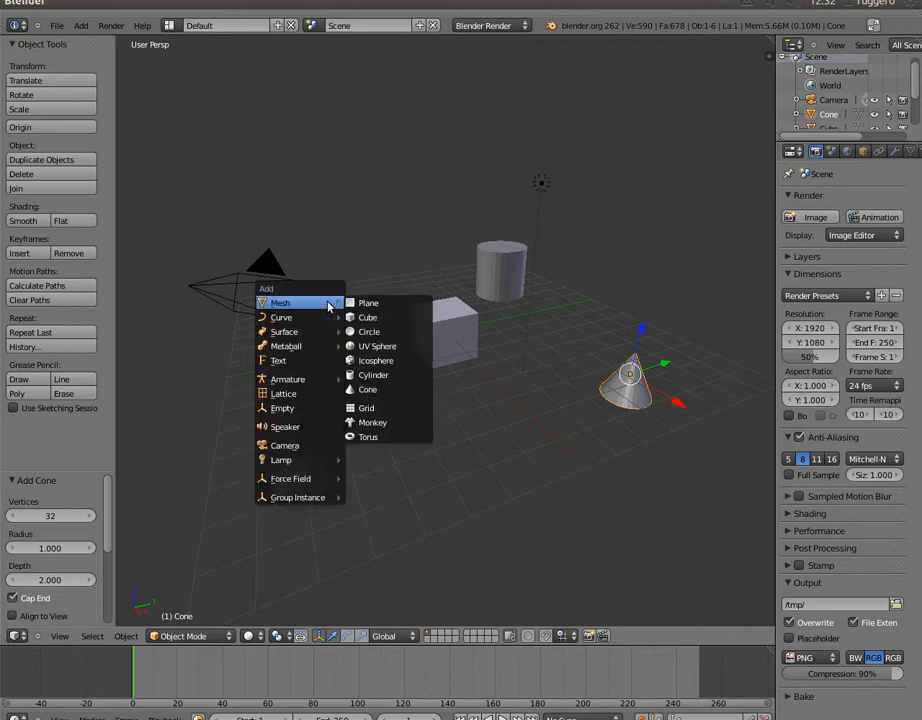
pyautogui.click(370, 437)
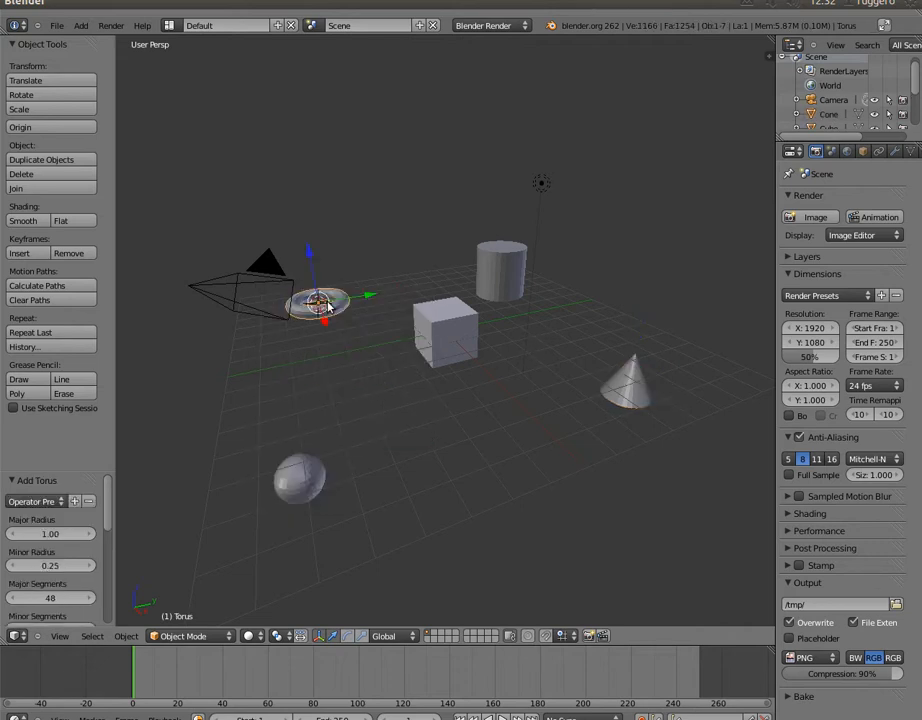
# Move the cube slightly toward the torus, by about X -0.14, Y -0.43, Z -0.10
pyautogui.rightClick(440, 320)
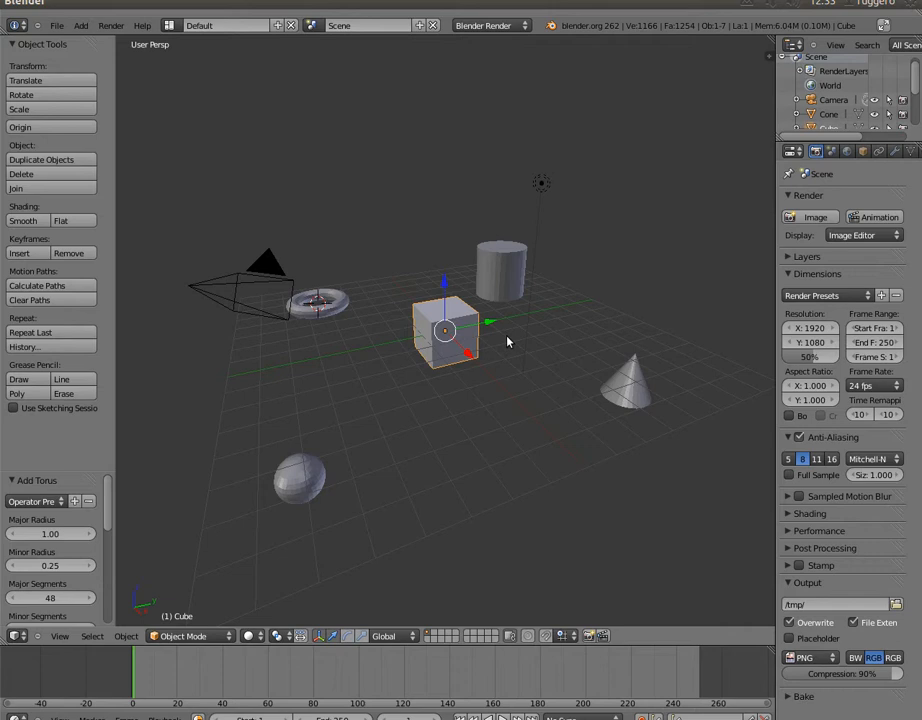
pyautogui.press('g')
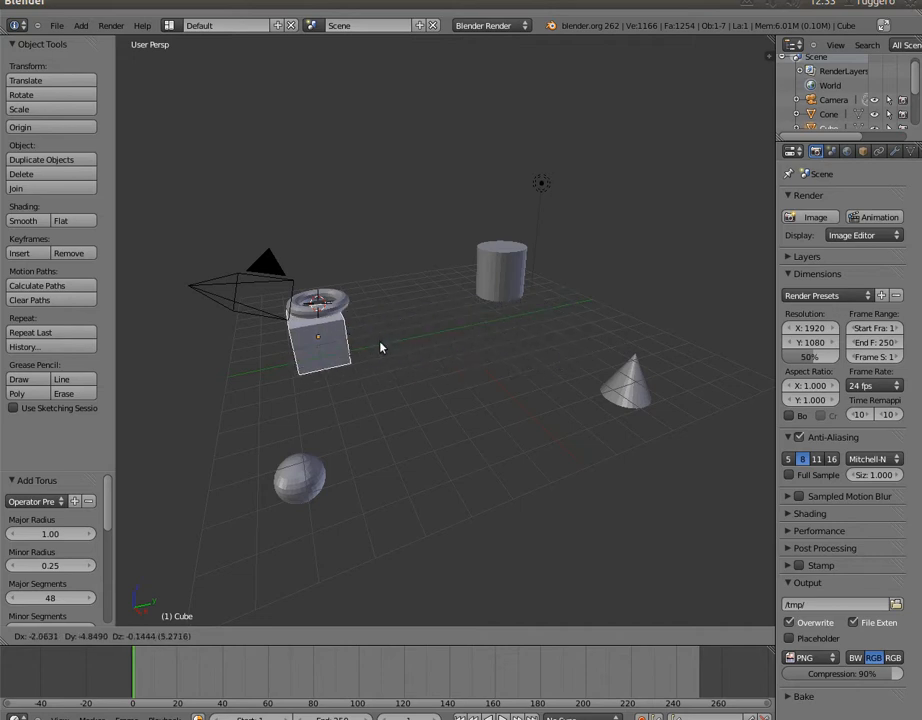
pyautogui.click(497, 344)
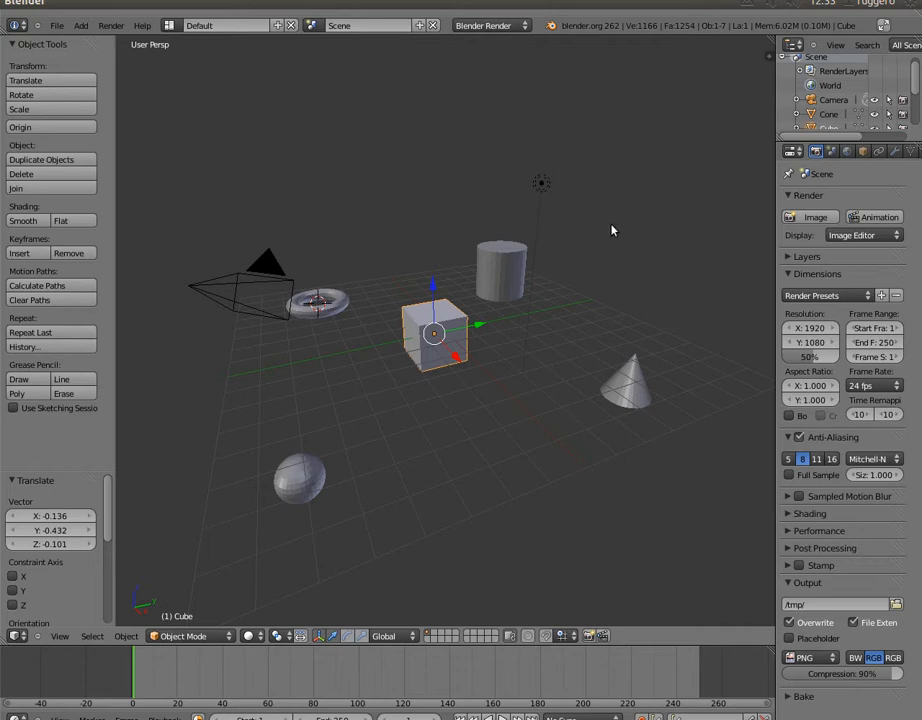
# Rotate the cube about 8.3° in the view plane and scale it uniformly to about 0.98
pyautogui.press('r')
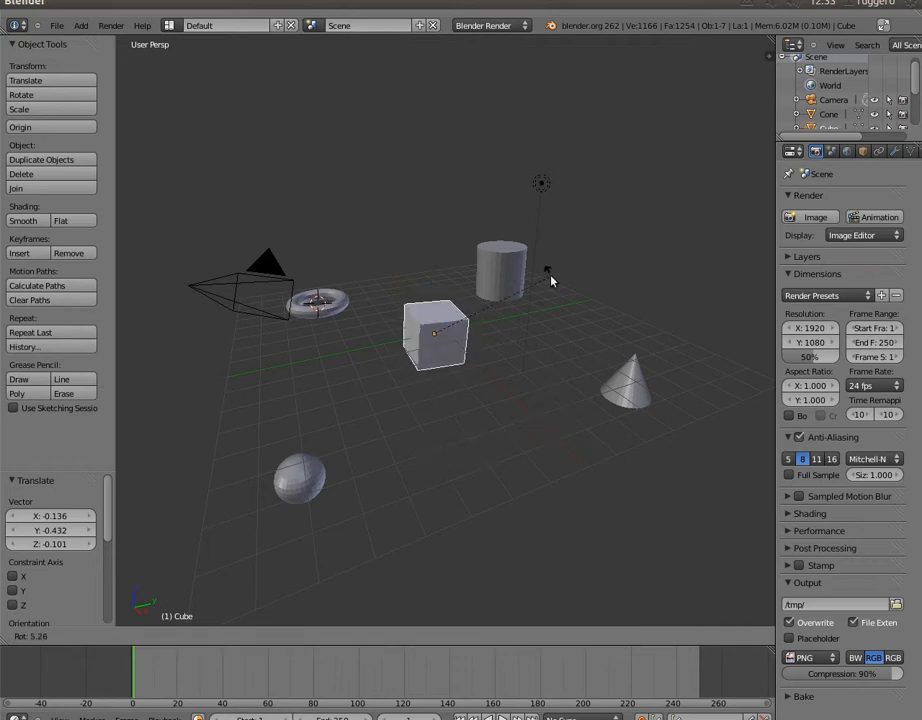
pyautogui.click(595, 270)
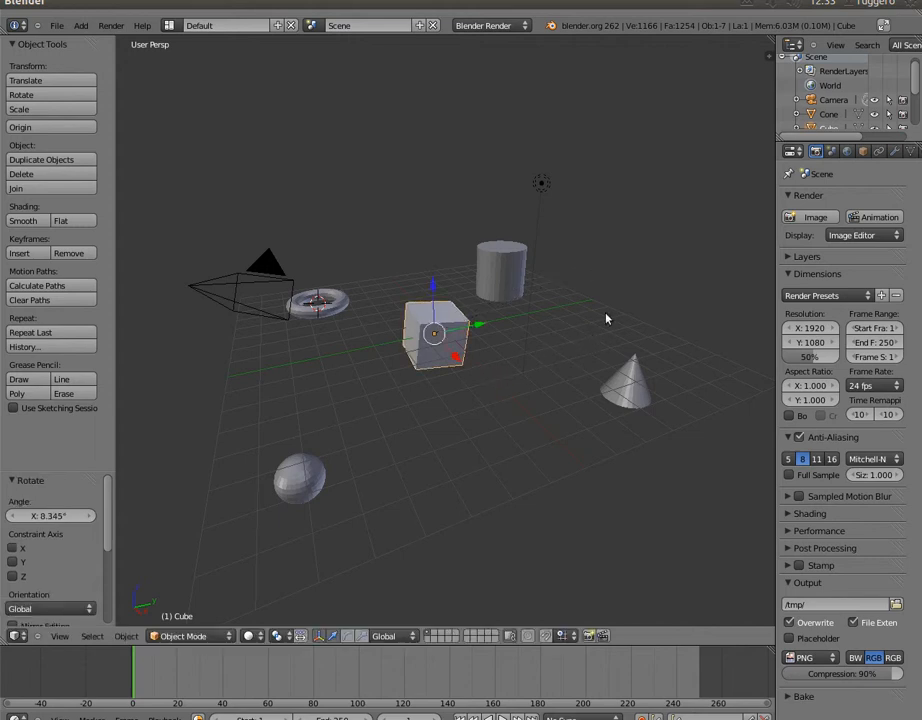
pyautogui.press('s')
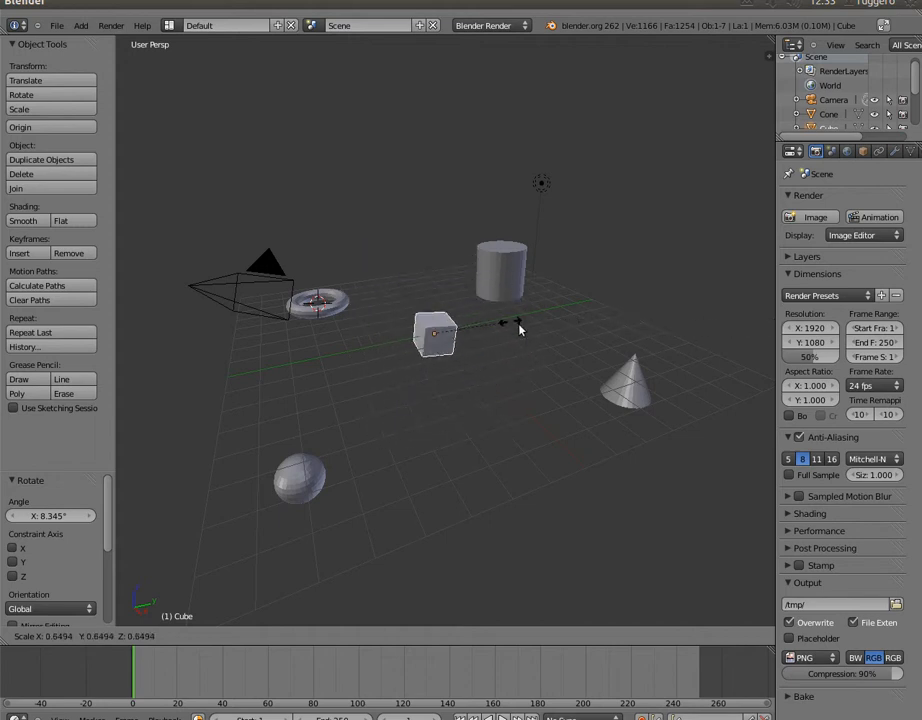
pyautogui.click(551, 336)
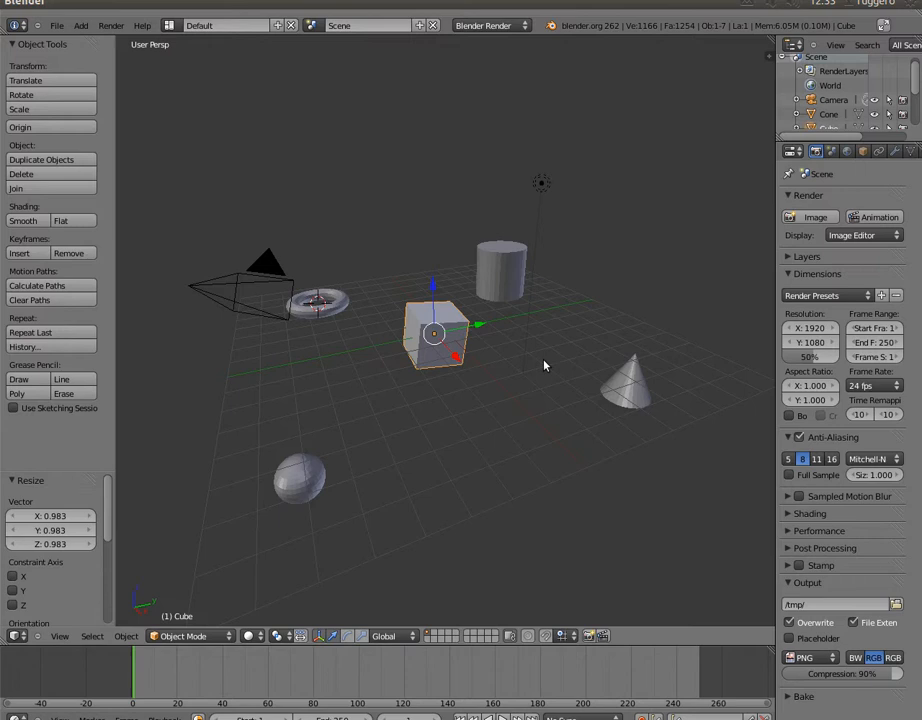
# Duplicate the cube with an offset of about X 1.8, Y 4.2, Z 0.1, and duplicate both cubes about X 1.1, Y -0.7, Z -2.6 away
pyautogui.hotkey('shift', 'd')
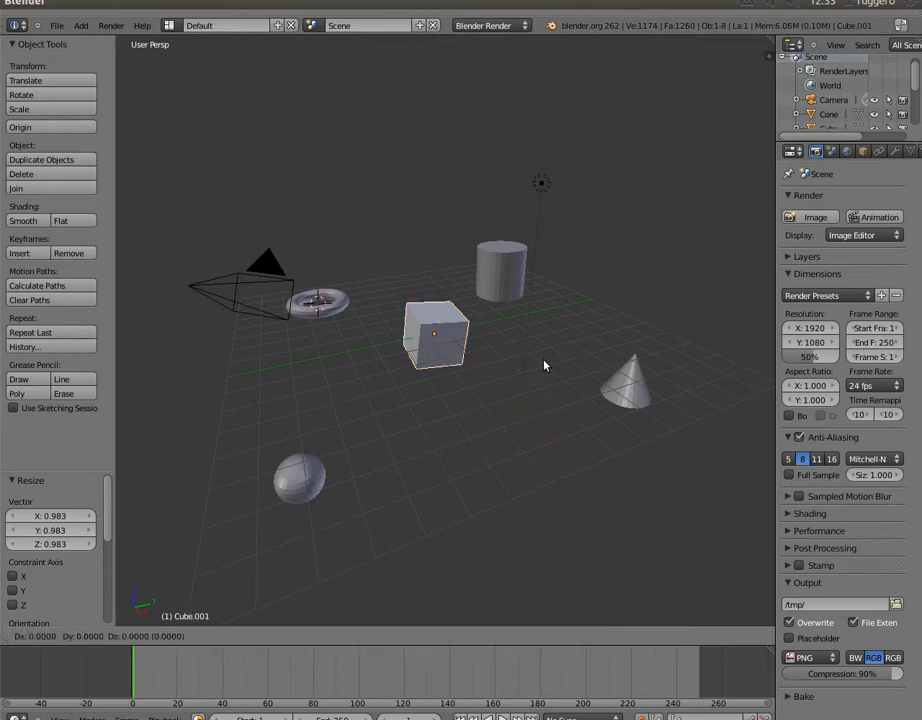
pyautogui.click(655, 361)
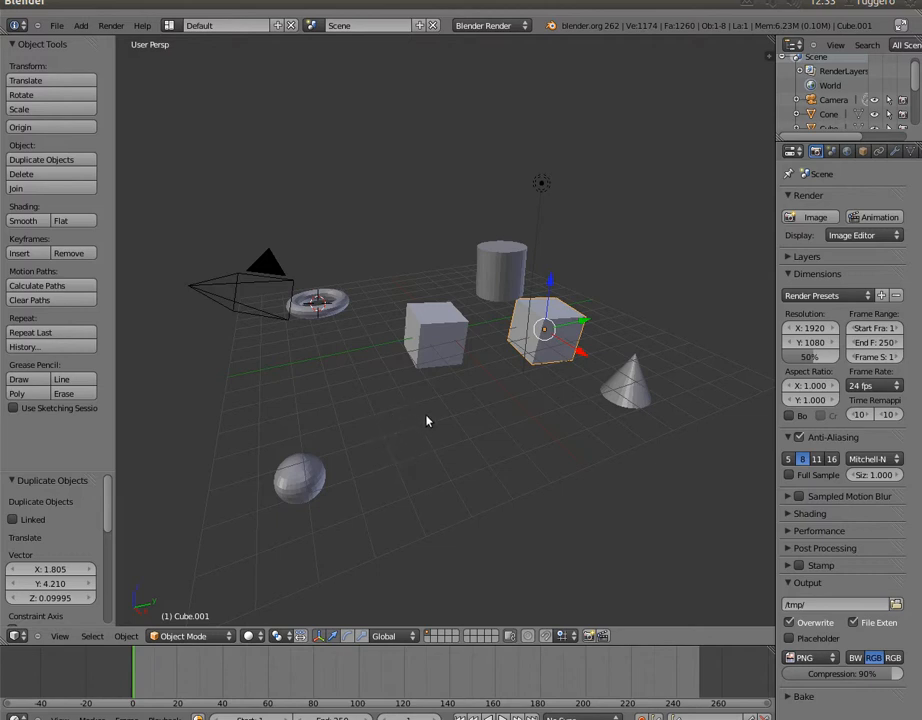
pyautogui.rightClick(450, 334)
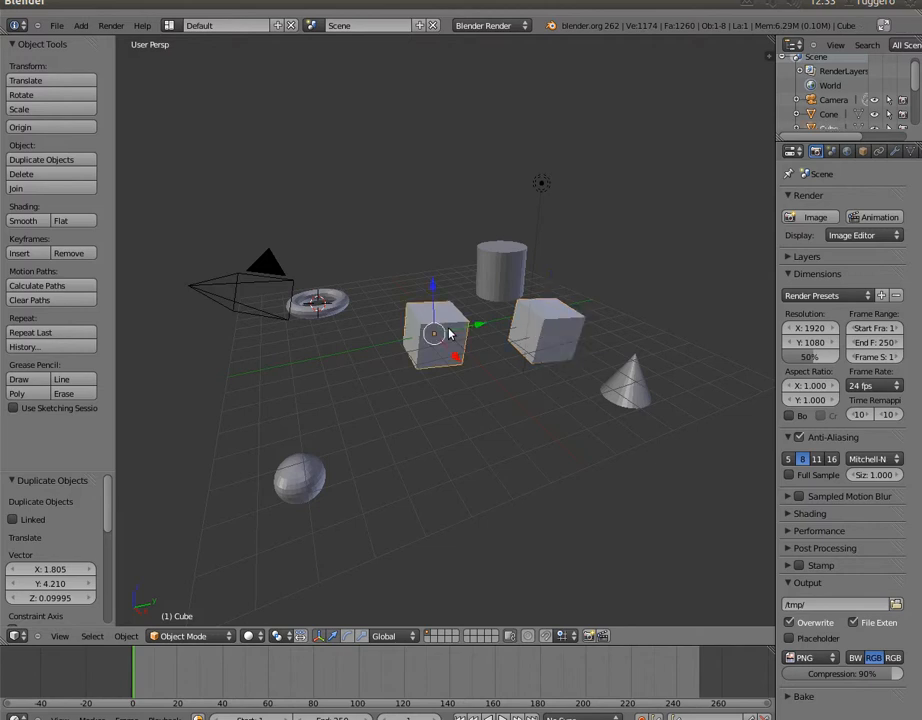
pyautogui.keyDown('shift'); pyautogui.rightClick(546, 336); pyautogui.keyUp('shift')
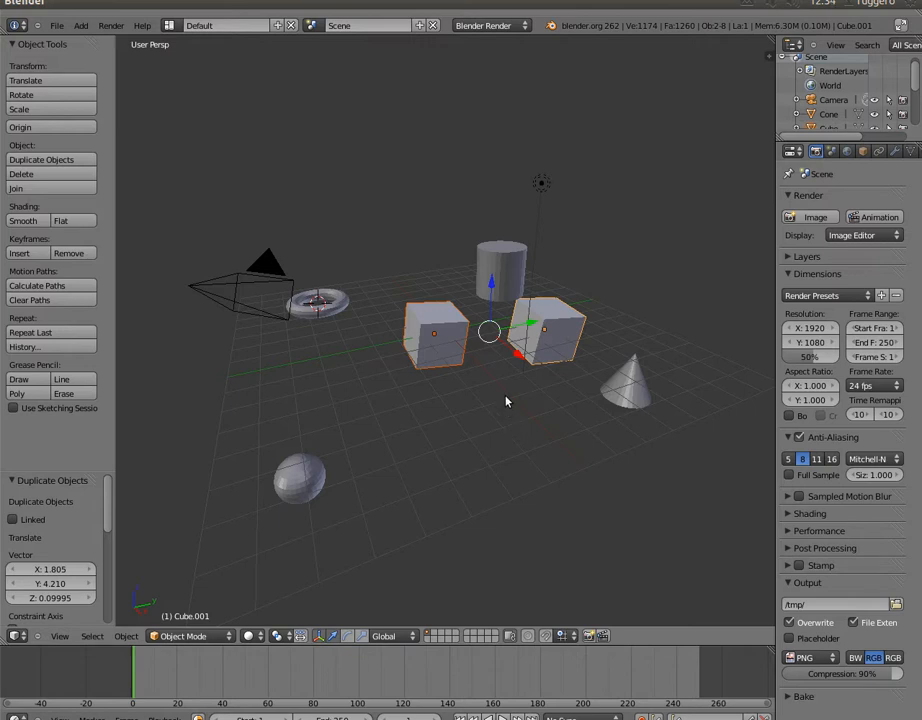
pyautogui.hotkey('shift', 'd')
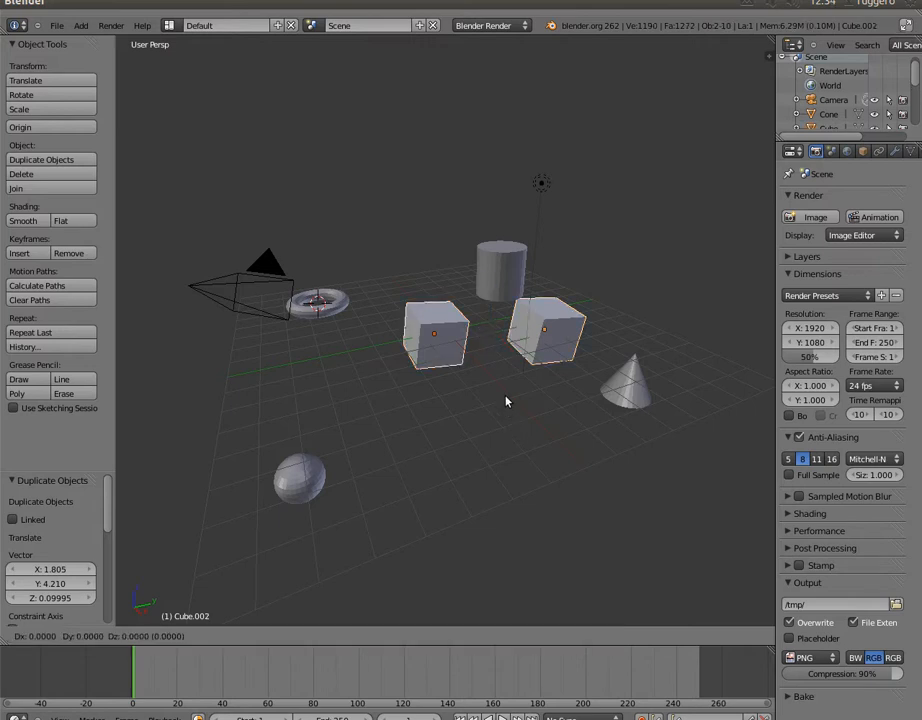
pyautogui.click(506, 472)
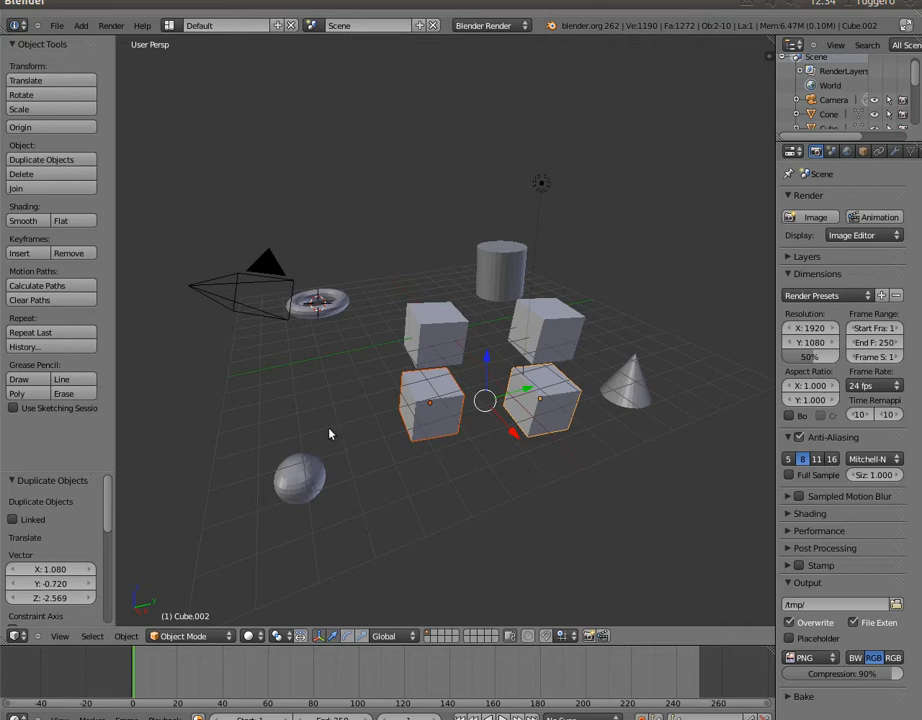
# Move the sphere about 0.2 units along the global X axis
pyautogui.rightClick(299, 476)
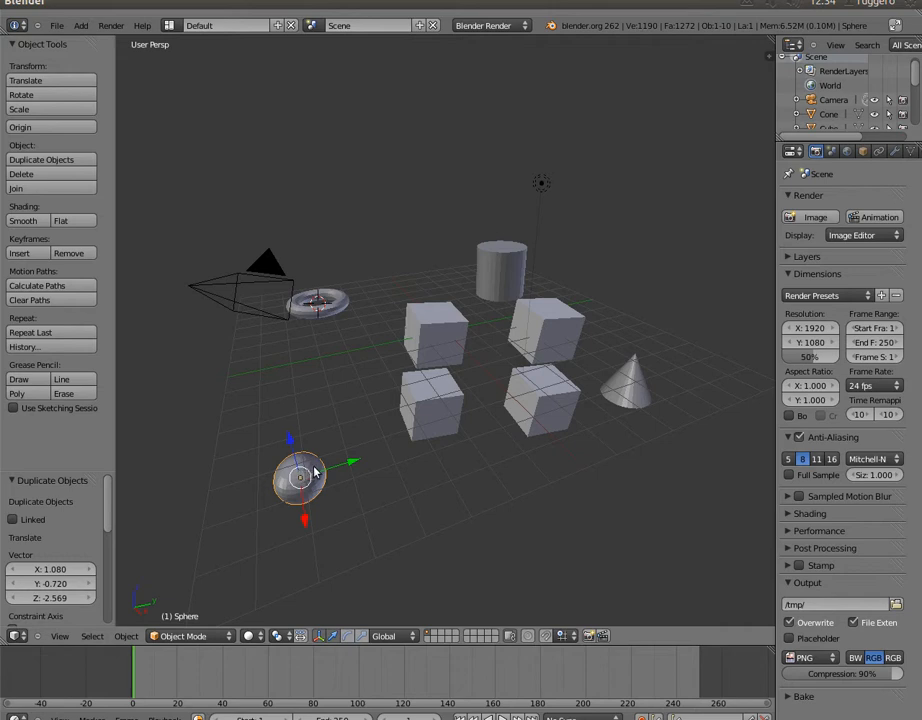
pyautogui.hotkey('shift', 'd')
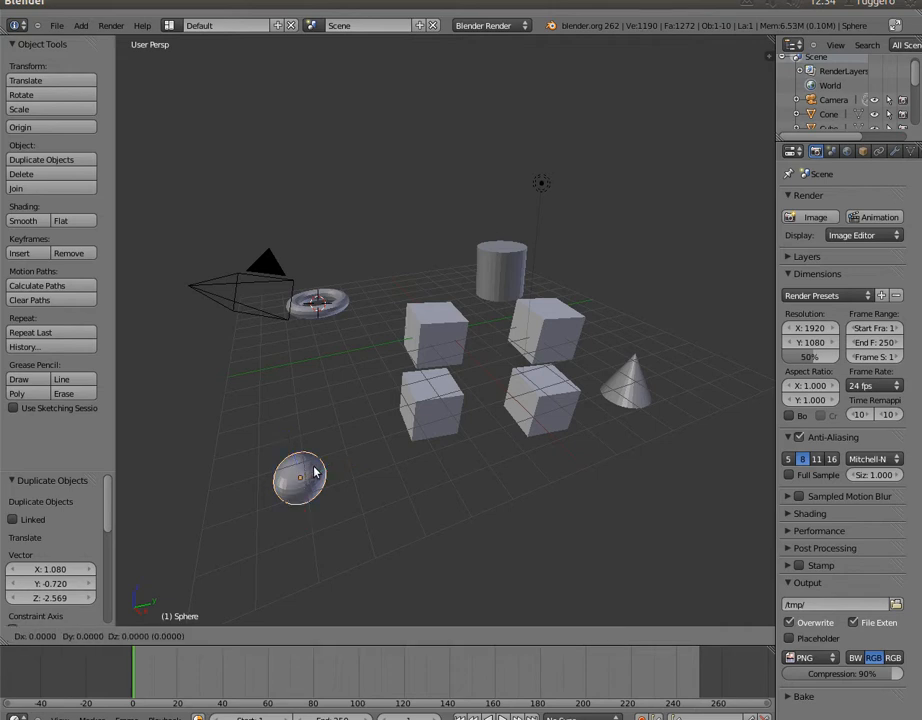
pyautogui.press('x')
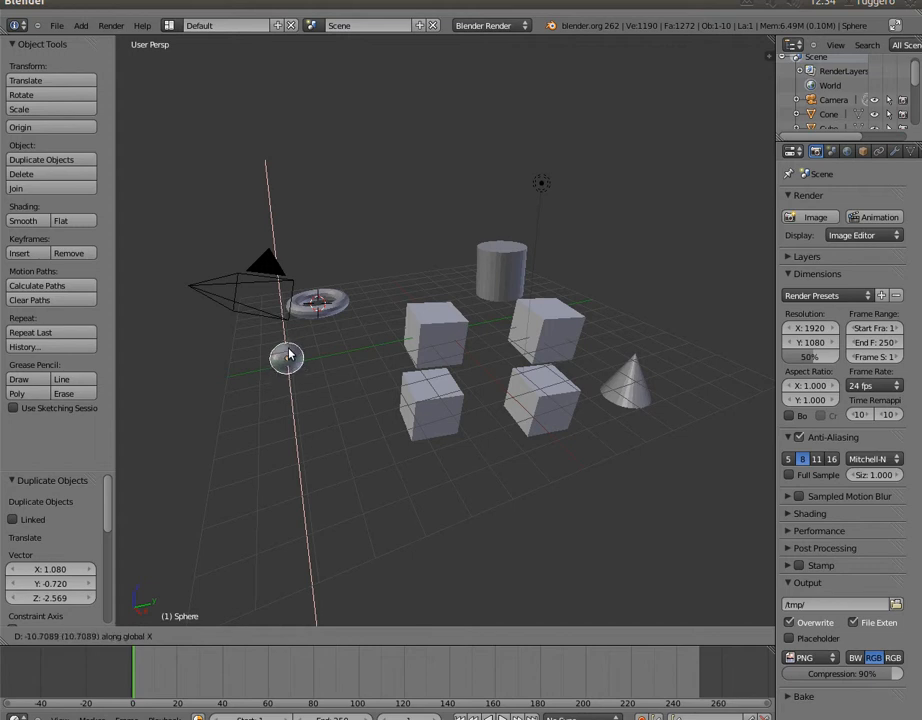
pyautogui.click(329, 471)
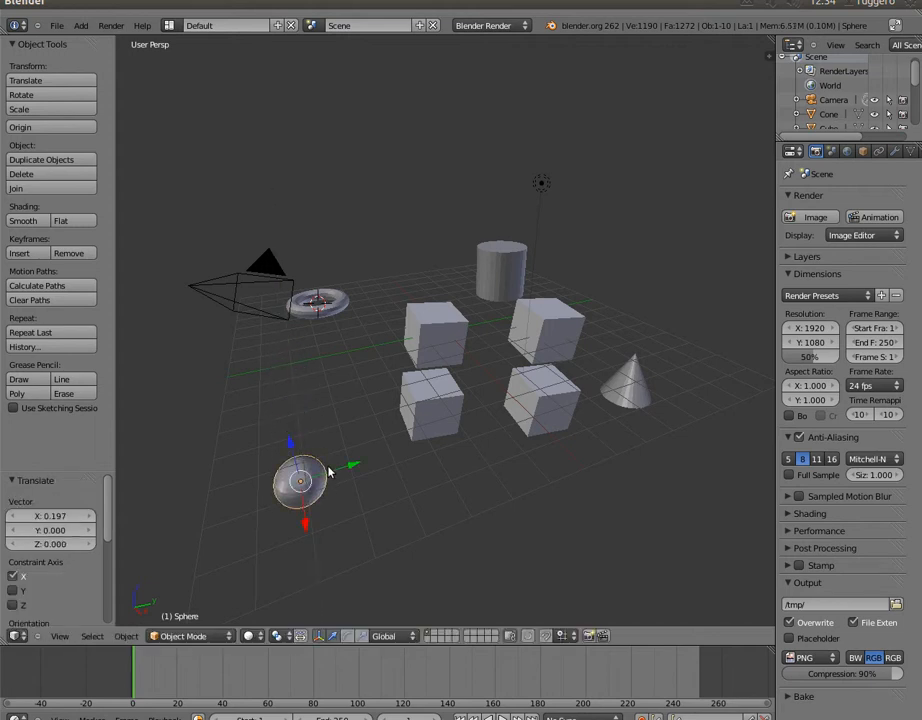
# Rotate the lower cube nearest the sphere by about 395° around the global Y axis
pyautogui.rightClick(417, 387)
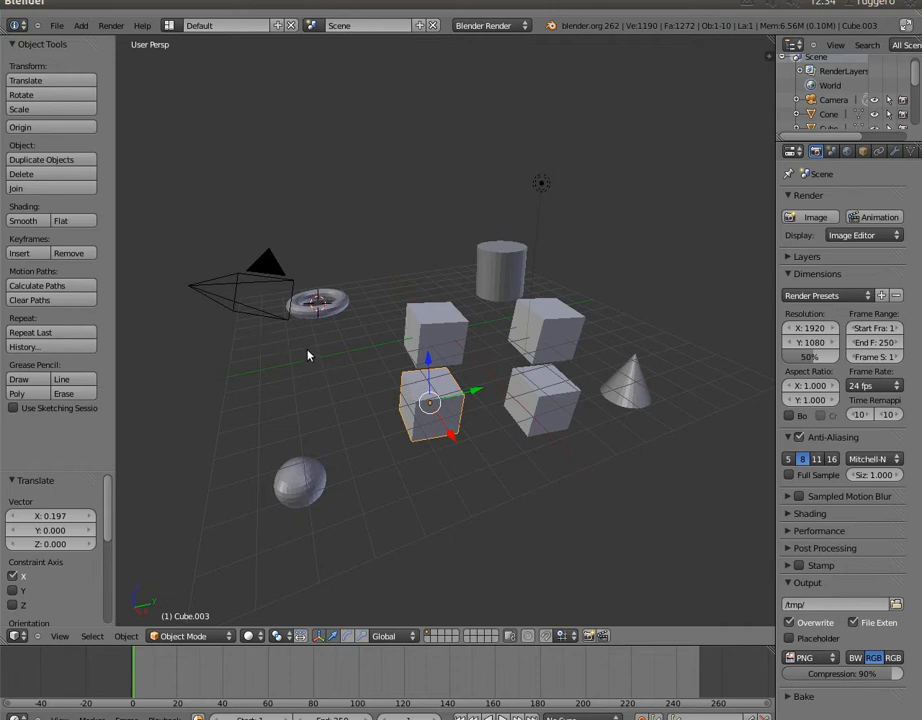
pyautogui.press('r')
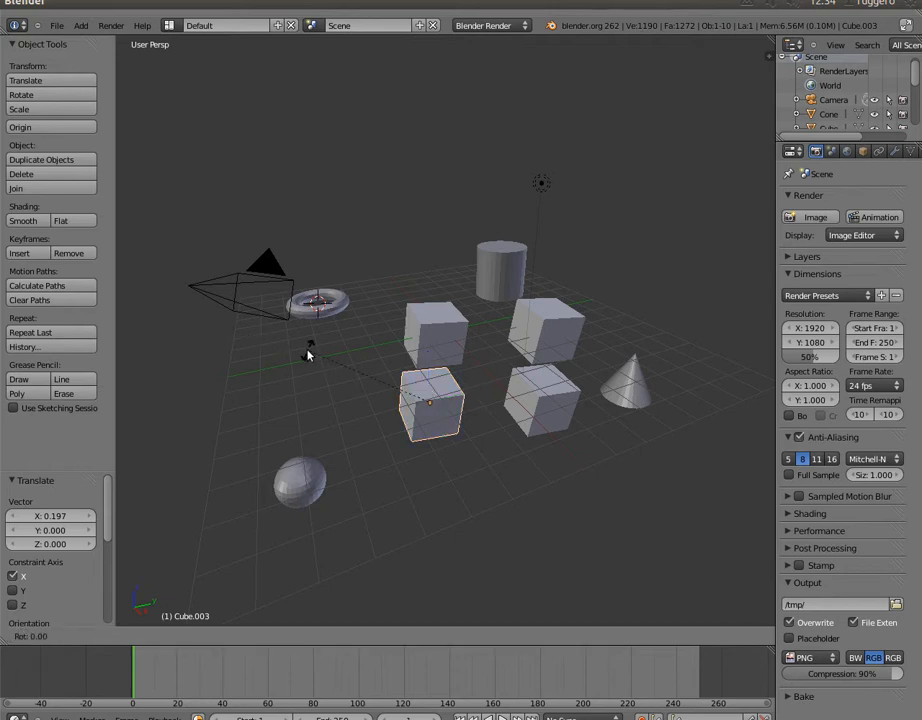
pyautogui.press('y')
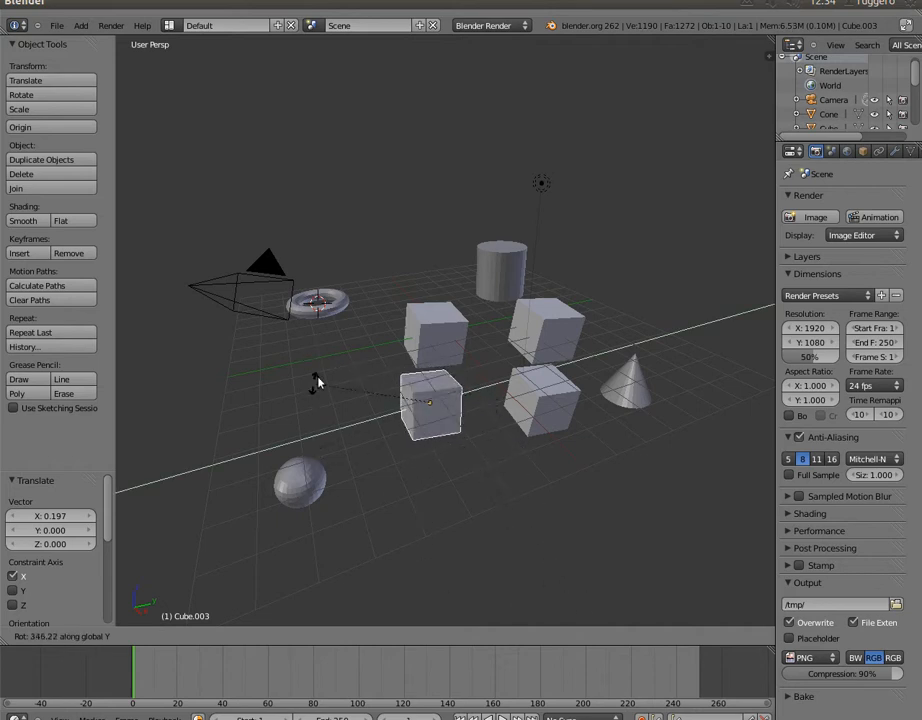
pyautogui.click(364, 300)
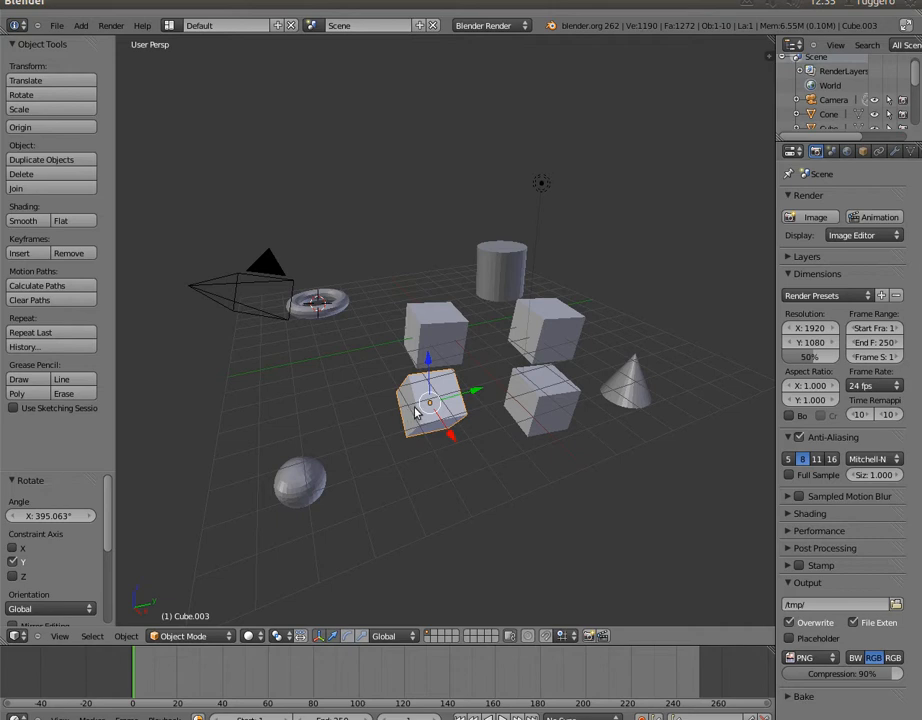
# Orbit horizontally around the scene to examine the arrangement of the objects from all sides
pyautogui.press('KP_4')
pyautogui.press('KP_4')
pyautogui.press('KP_4')
pyautogui.press('KP_4')
pyautogui.press('KP_4')
pyautogui.press('KP_4')
pyautogui.press('KP_4')
pyautogui.press('KP_4')
pyautogui.press('KP_4')
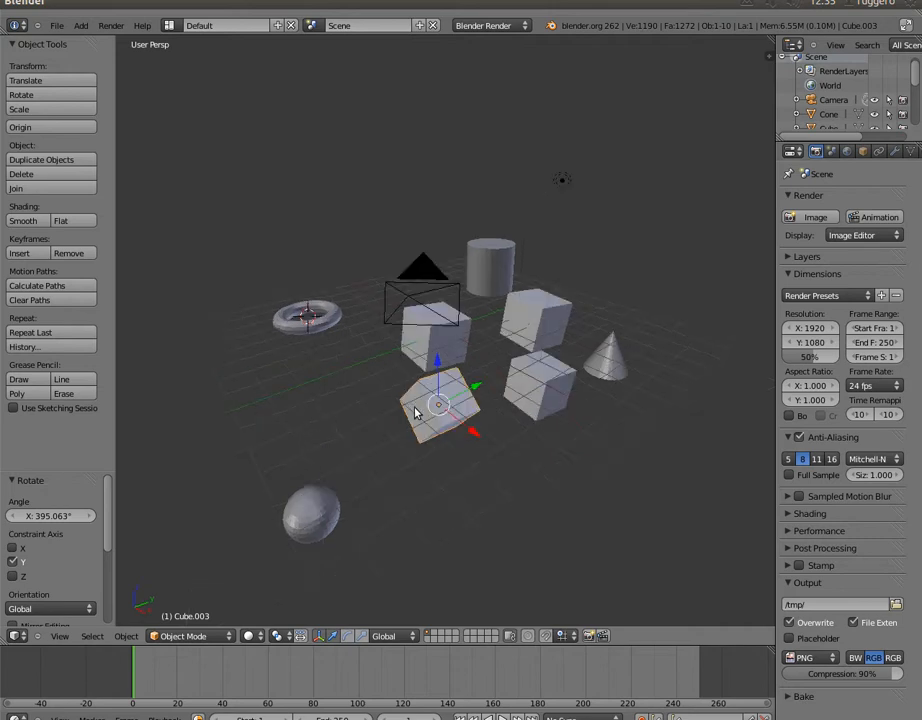
pyautogui.press('KP_4')
pyautogui.press('KP_4')
pyautogui.press('KP_4')
pyautogui.press('KP_4')
pyautogui.press('KP_4')
pyautogui.press('KP_4')
pyautogui.press('KP_4')
pyautogui.press('KP_4')
pyautogui.press('KP_4')
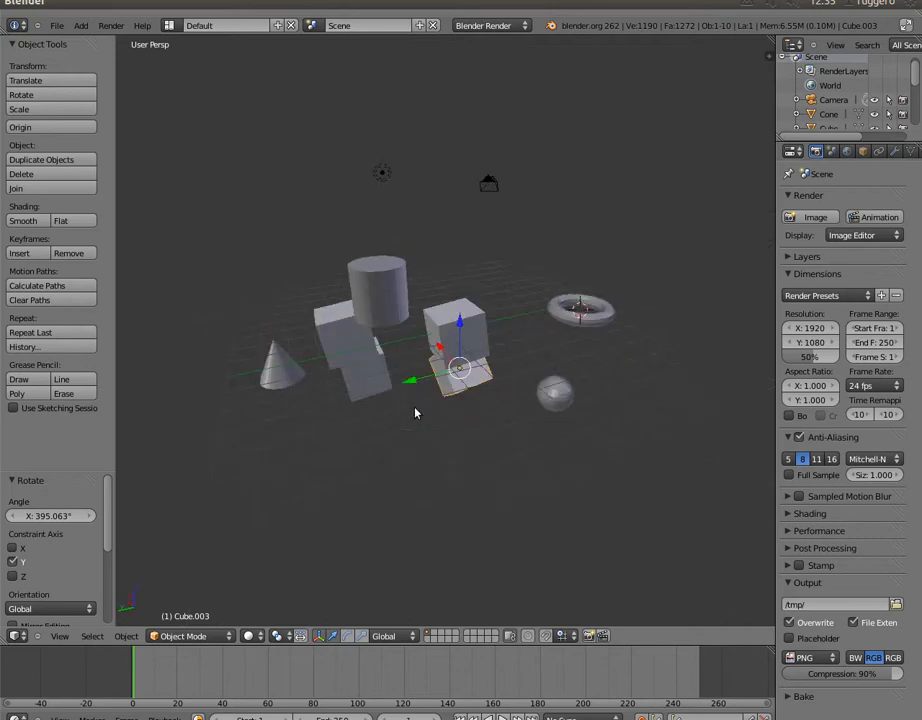
pyautogui.press('KP_4')
pyautogui.press('KP_4')
pyautogui.press('KP_4')
pyautogui.press('KP_4')
pyautogui.press('KP_4')
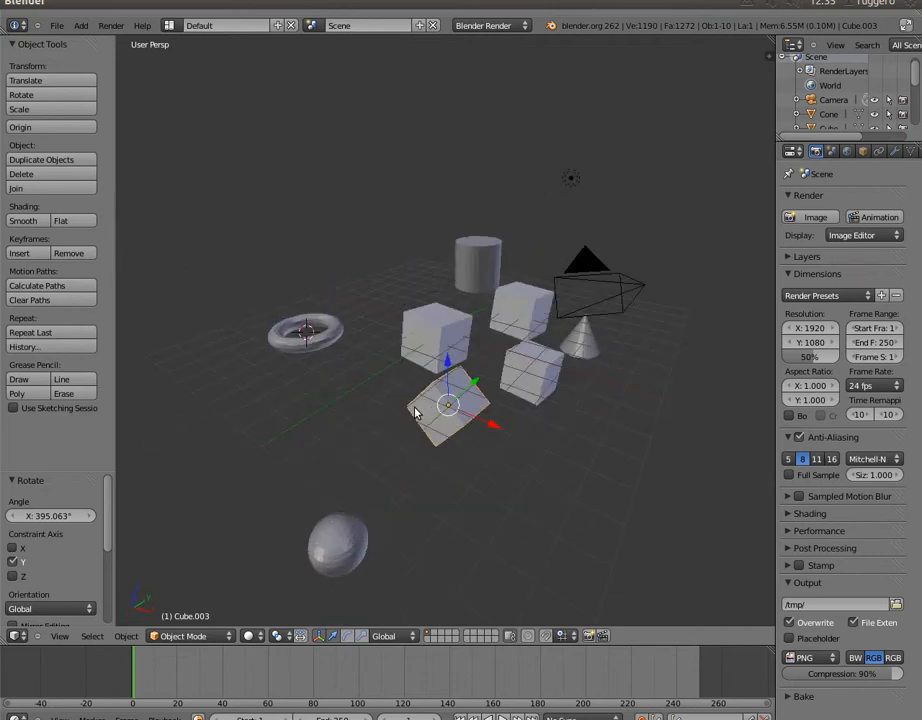
pyautogui.press('KP_4')
pyautogui.press('KP_4')
pyautogui.press('KP_4')
pyautogui.press('KP_4')
pyautogui.press('KP_4')
pyautogui.press('KP_4')
pyautogui.press('KP_4')
pyautogui.press('KP_4')
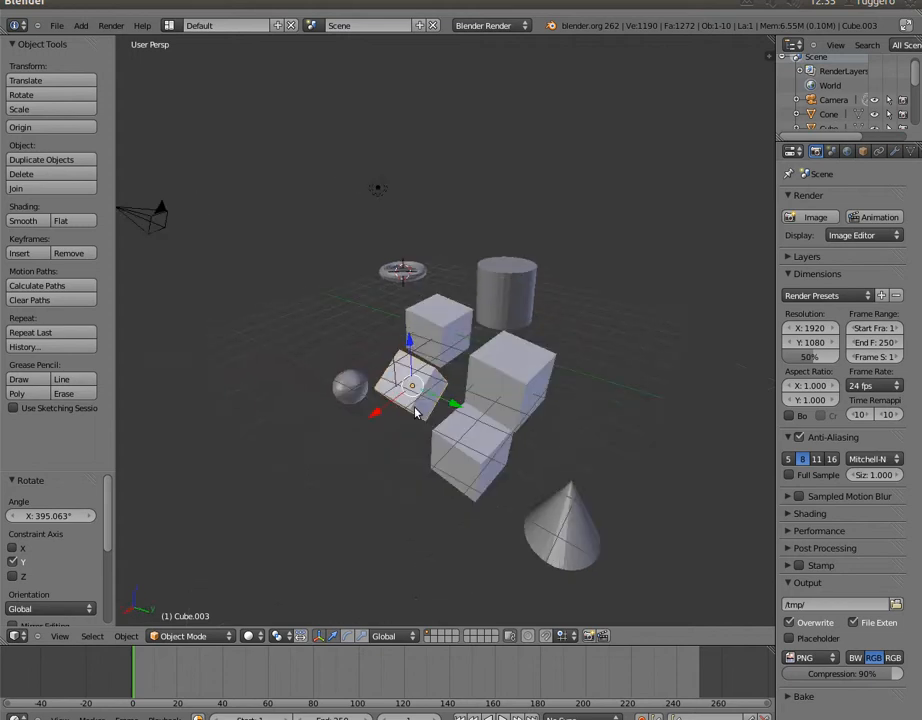
pyautogui.press('KP_4')
pyautogui.press('KP_4')
pyautogui.press('KP_4')
pyautogui.press('KP_4')
pyautogui.press('KP_4')
pyautogui.press('KP_4')
pyautogui.press('KP_4')
pyautogui.press('KP_4')
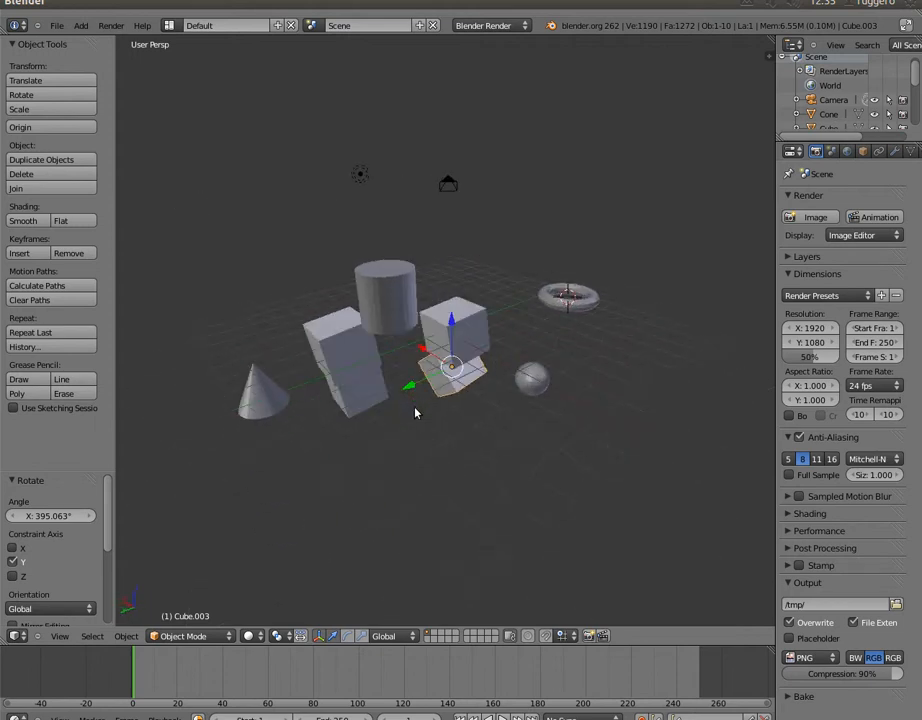
# Orbit and tilt around the scene in increments to examine the objects from all sides, from below and from above
pyautogui.press('KP_4')
pyautogui.press('KP_4')
pyautogui.press('KP_4')
pyautogui.press('KP_4')
pyautogui.press('KP_4')
pyautogui.press('KP_4')
pyautogui.press('KP_4')
pyautogui.press('KP_4')
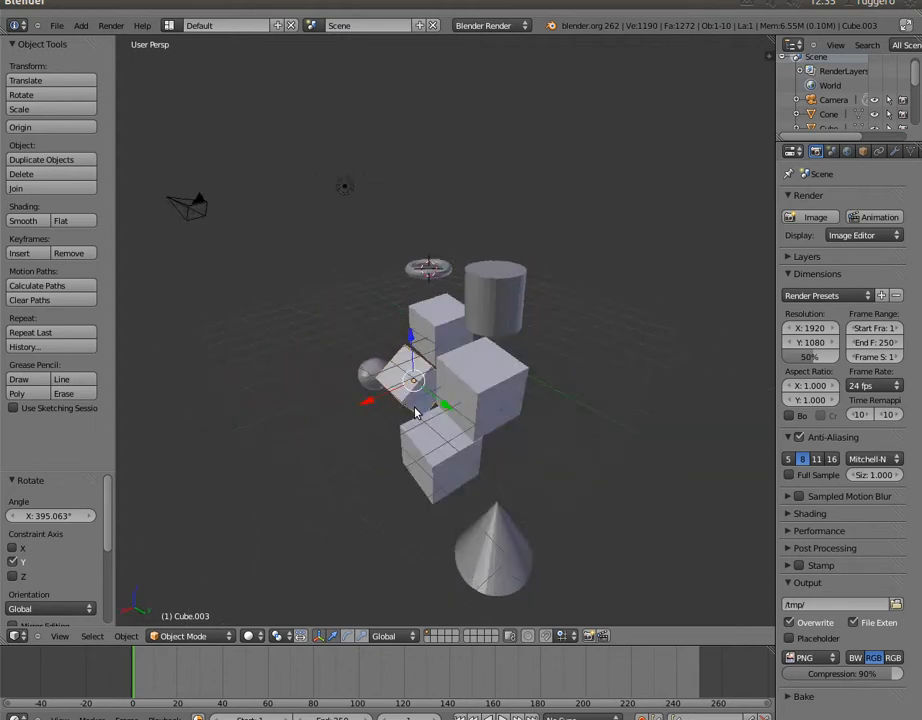
pyautogui.press('KP_4')
pyautogui.press('KP_4')
pyautogui.press('KP_4')
pyautogui.press('KP_4')
pyautogui.press('KP_4')
pyautogui.press('KP_4')
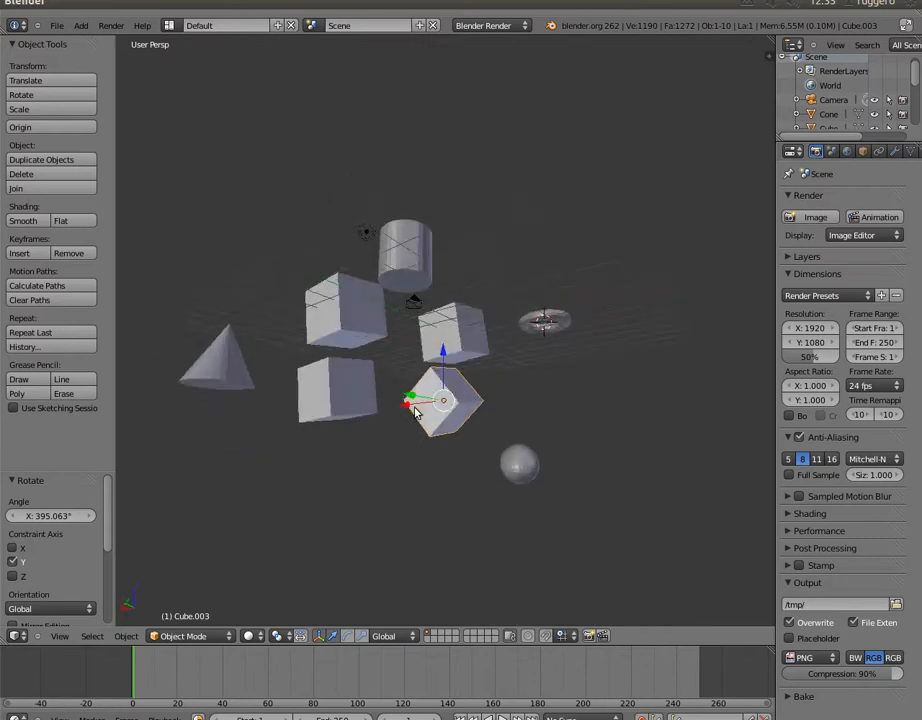
pyautogui.press('KP_2')
pyautogui.press('KP_2')
pyautogui.press('KP_8')
pyautogui.press('KP_8')
pyautogui.press('KP_8')
pyautogui.press('KP_8')
pyautogui.press('KP_8')
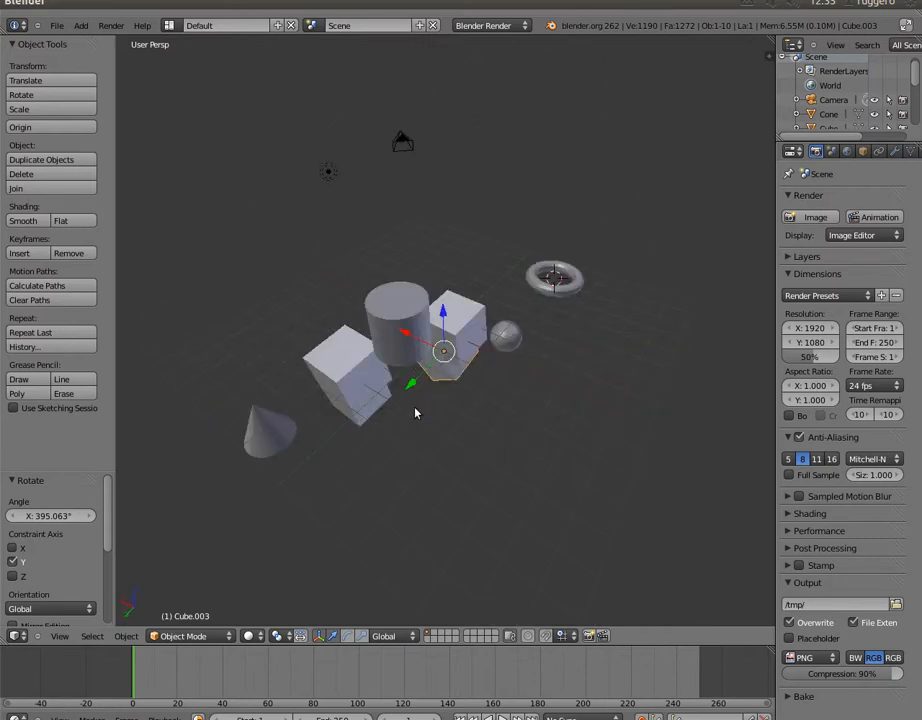
pyautogui.press('KP_4')
pyautogui.press('KP_4')
pyautogui.press('KP_4')
pyautogui.press('KP_4')
pyautogui.press('KP_4')
pyautogui.press('KP_4')
pyautogui.press('KP_4')
pyautogui.press('KP_4')
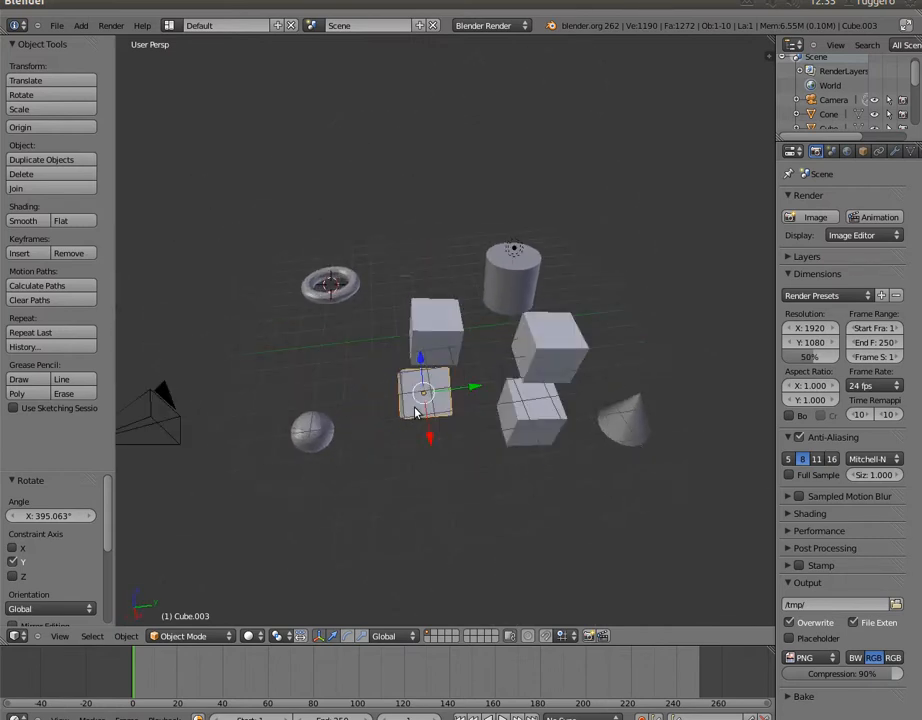
# Switch the view repeatedly between orthographic and perspective projection to compare how the objects look, ending in perspective
pyautogui.press('KP_5')
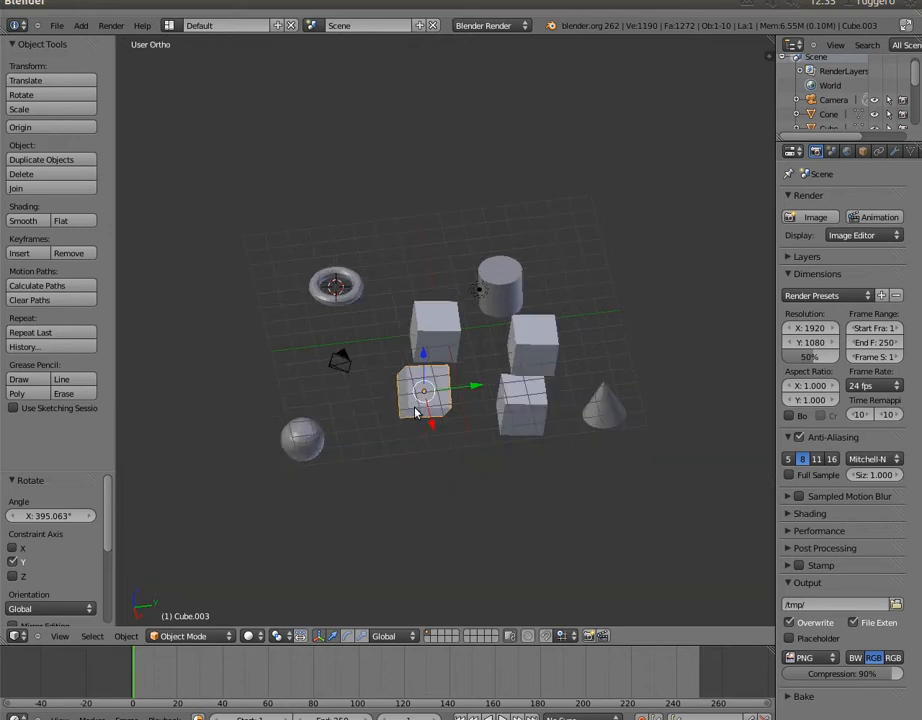
pyautogui.press('KP_5')
pyautogui.press('KP_5')
pyautogui.press('KP_5')
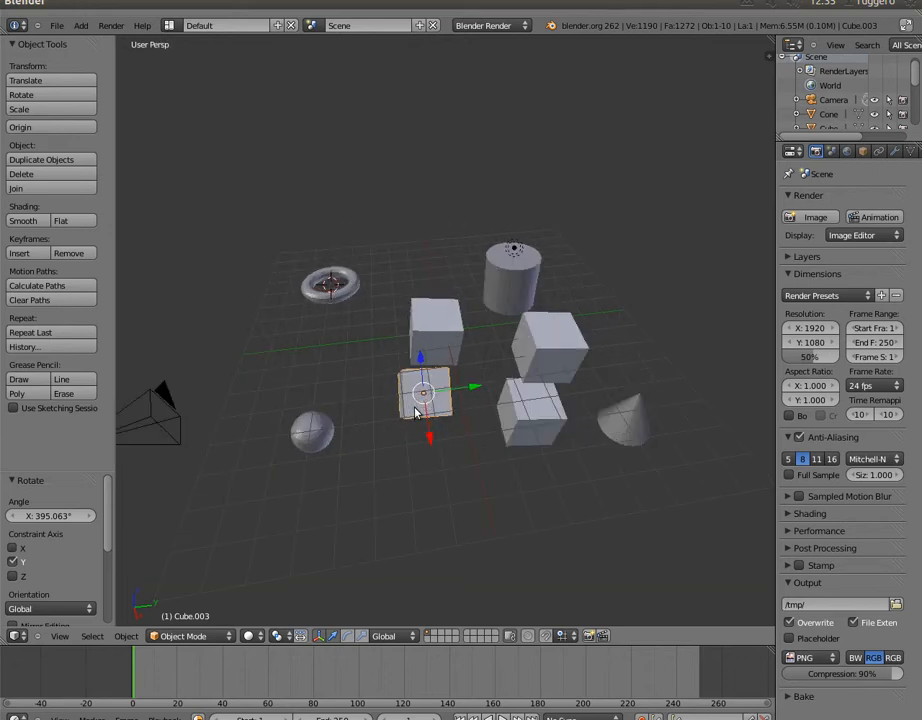
pyautogui.press('KP_5')
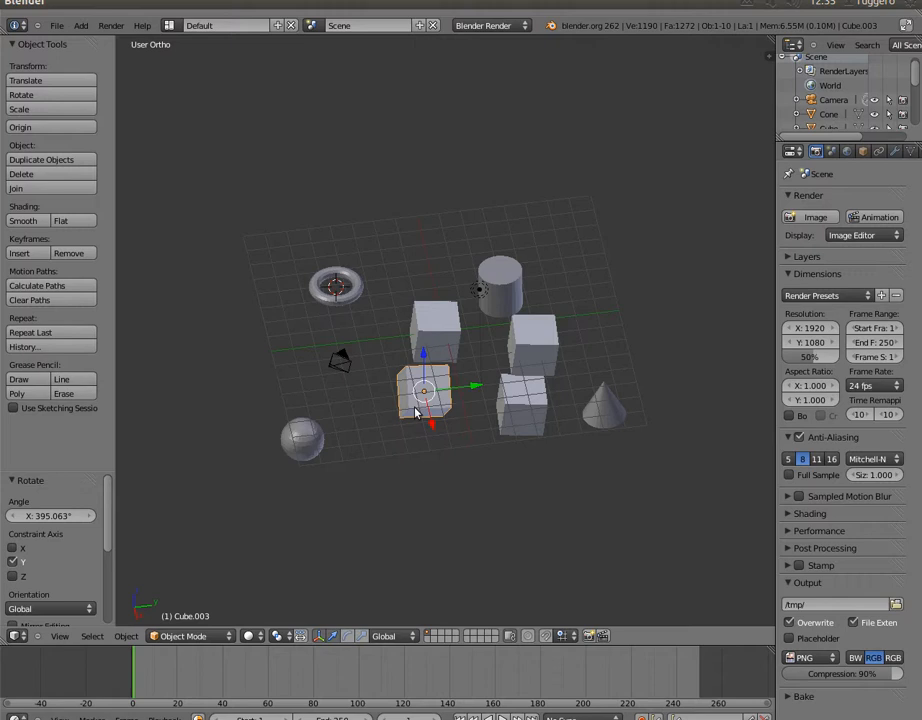
pyautogui.press('KP_5')
pyautogui.press('KP_5')
pyautogui.press('KP_5')
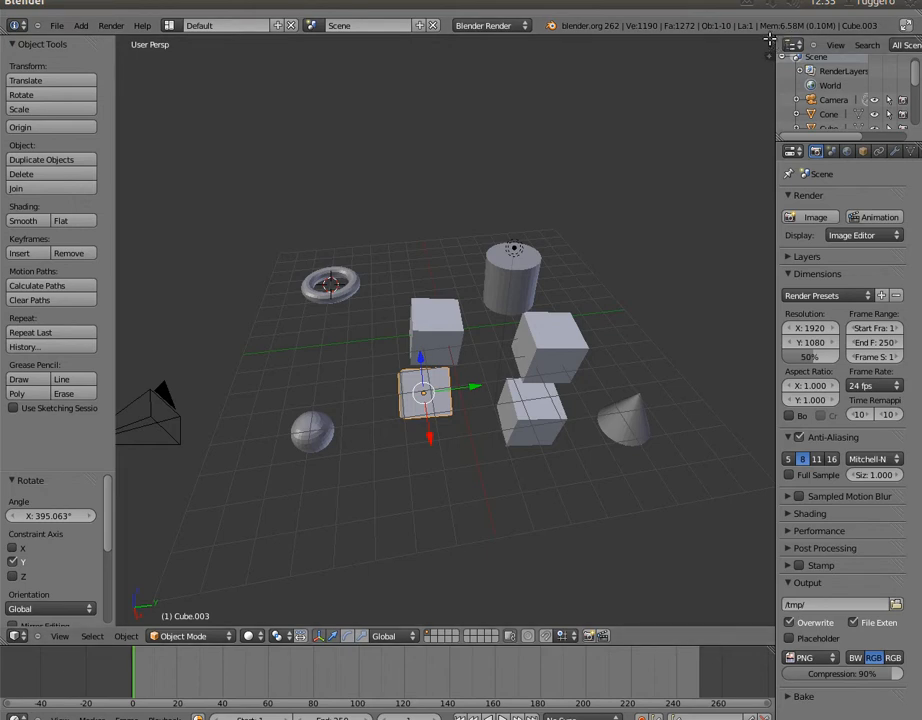
# Split the 3D view horizontally into two stacked viewports and orbit each one to a different angle
pyautogui.moveTo(770, 38); pyautogui.dragTo(714, 317)
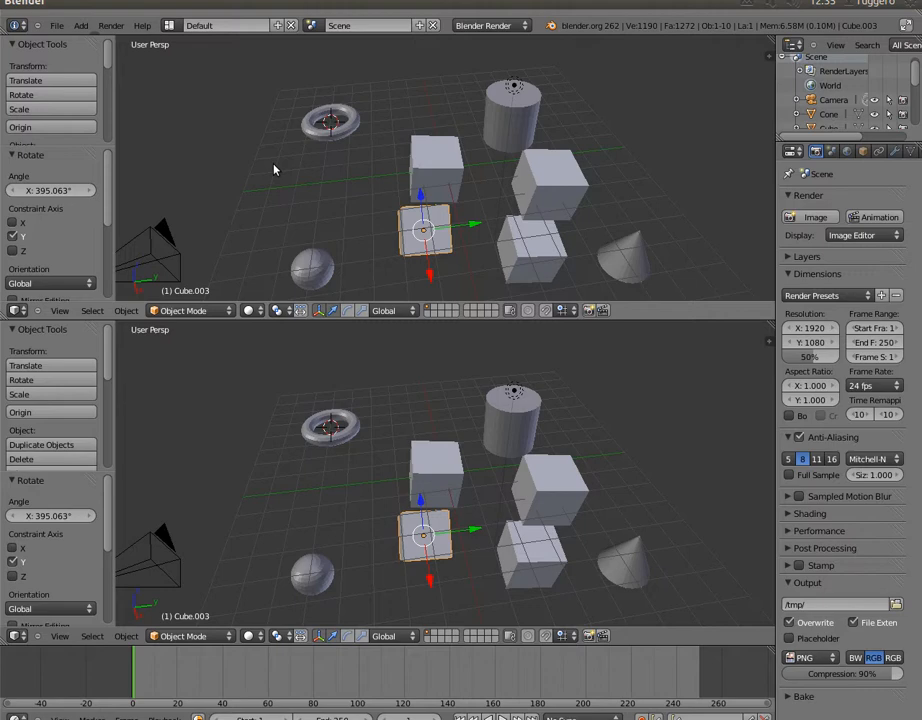
pyautogui.moveTo(274, 168); pyautogui.dragTo(170, 188, button='middle')
pyautogui.moveTo(370, 472)
pyautogui.mouseDown(button='middle')
pyautogui.moveTo(408, 478)
pyautogui.moveTo(370, 472)
pyautogui.mouseUp(button='middle')
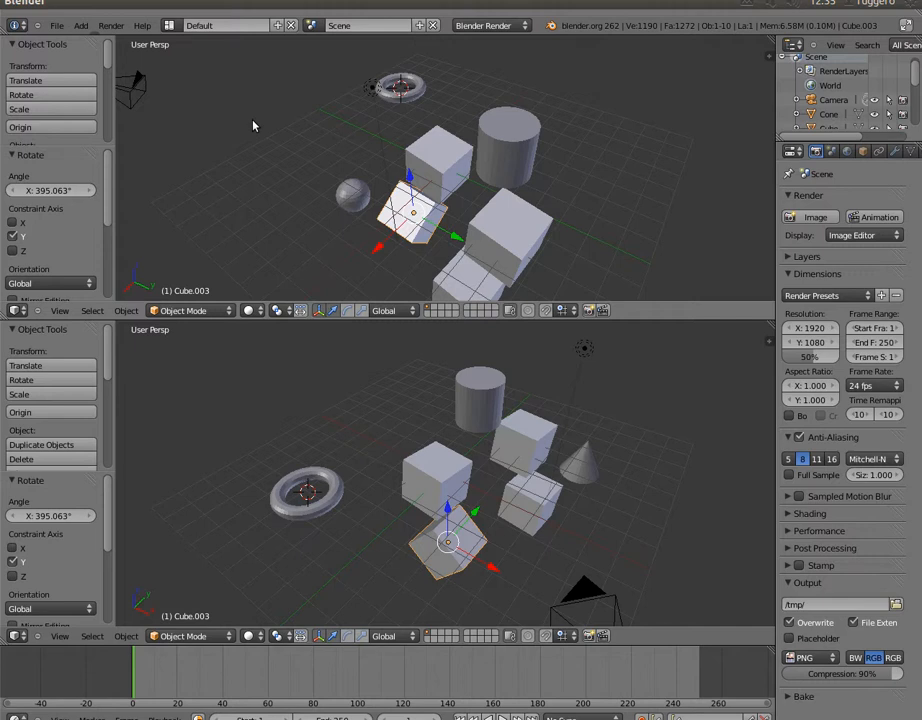
# Cycle the upper viewport through the front, right and top views, ending on top, and set the lower viewport to front view
pyautogui.press('KP_1')
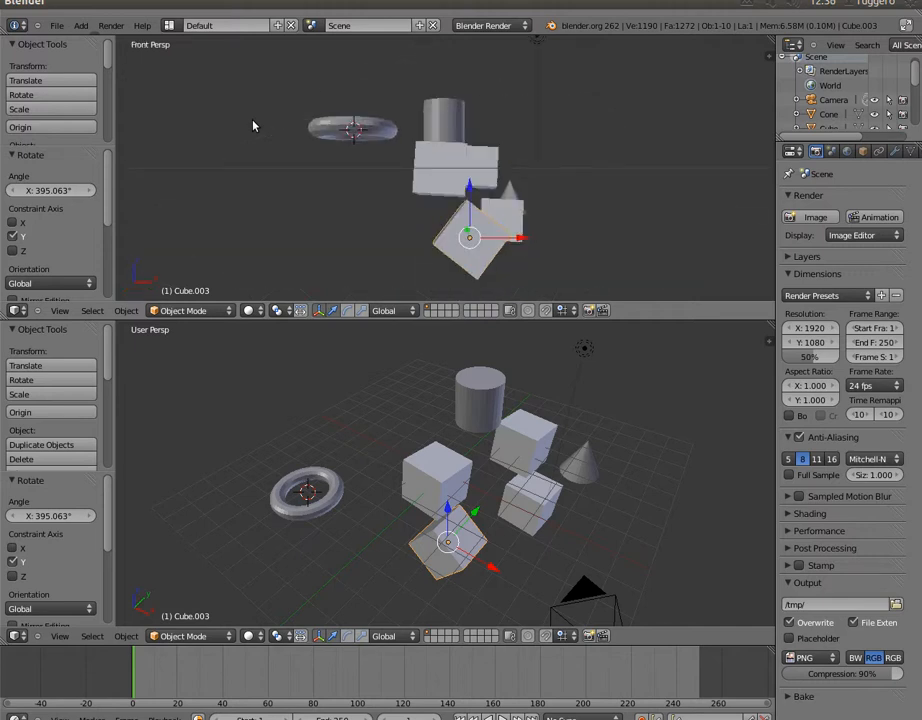
pyautogui.press('KP_3')
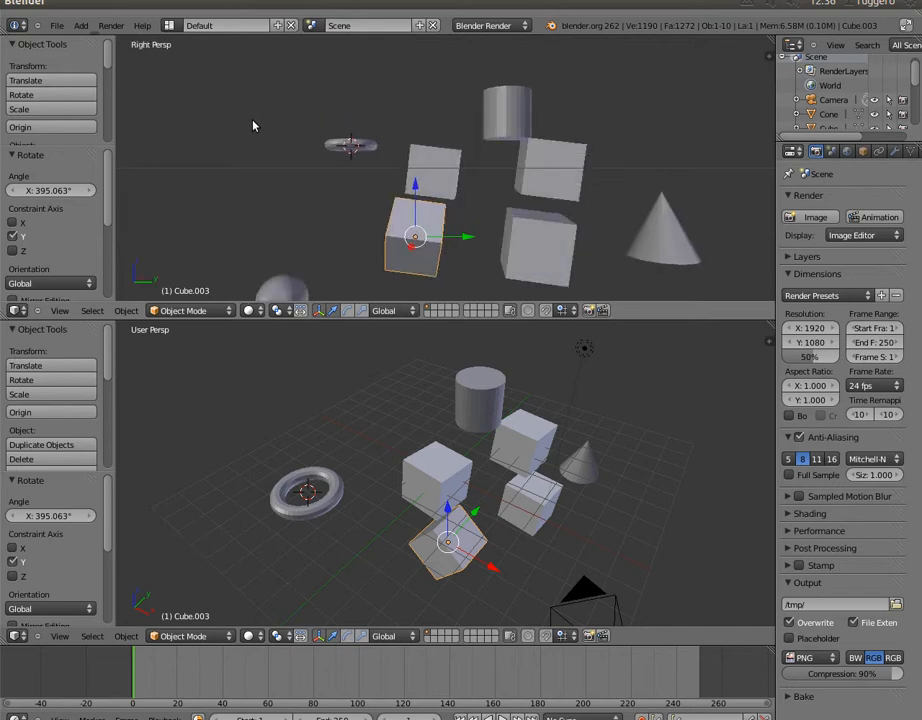
pyautogui.press('KP_7')
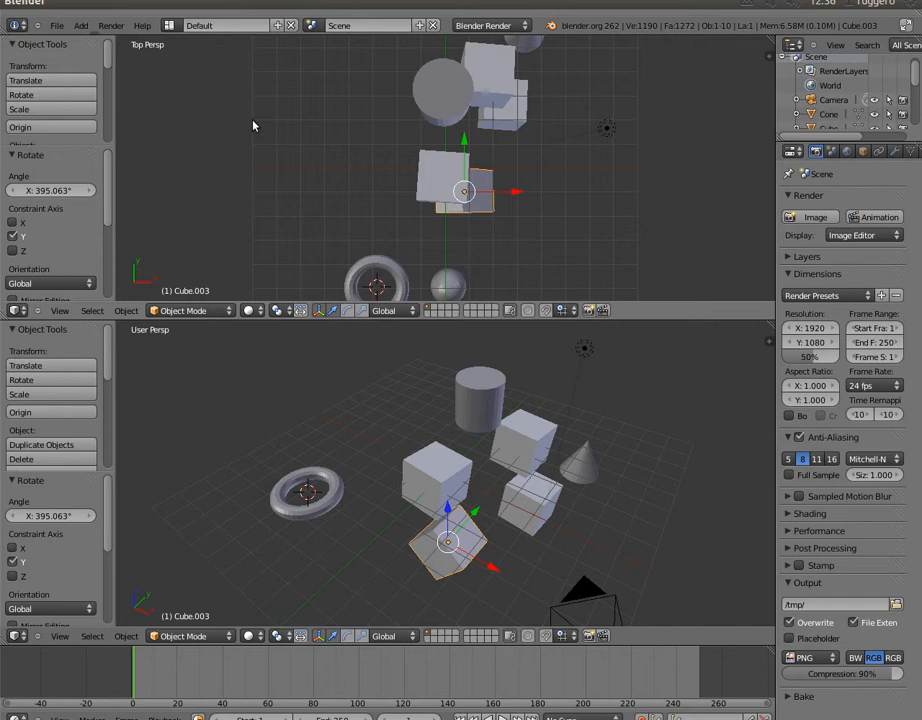
pyautogui.press('KP_1')
pyautogui.press('KP_3')
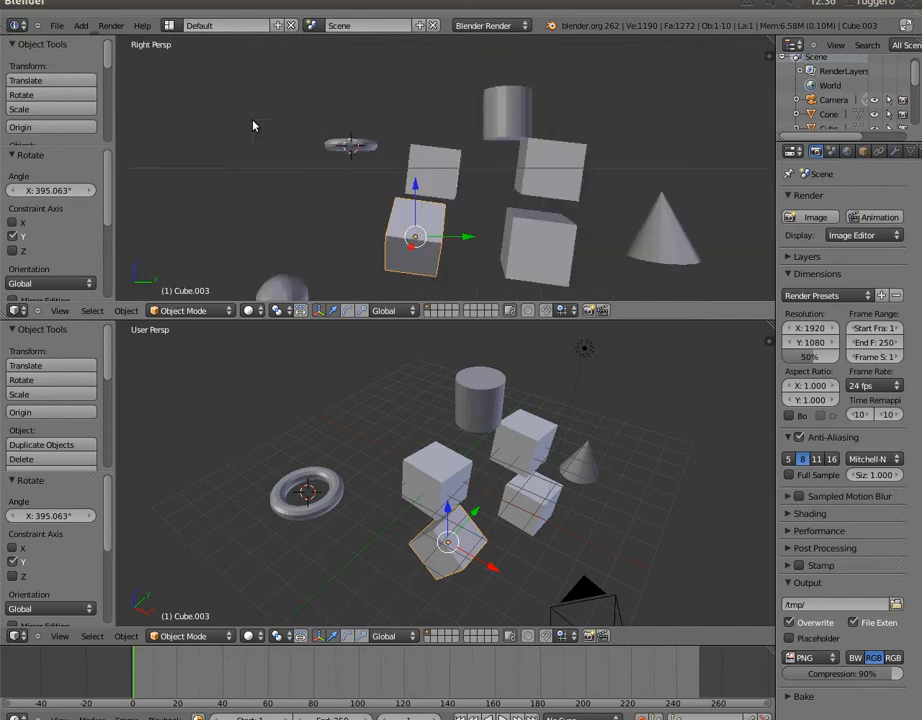
pyautogui.press('KP_7')
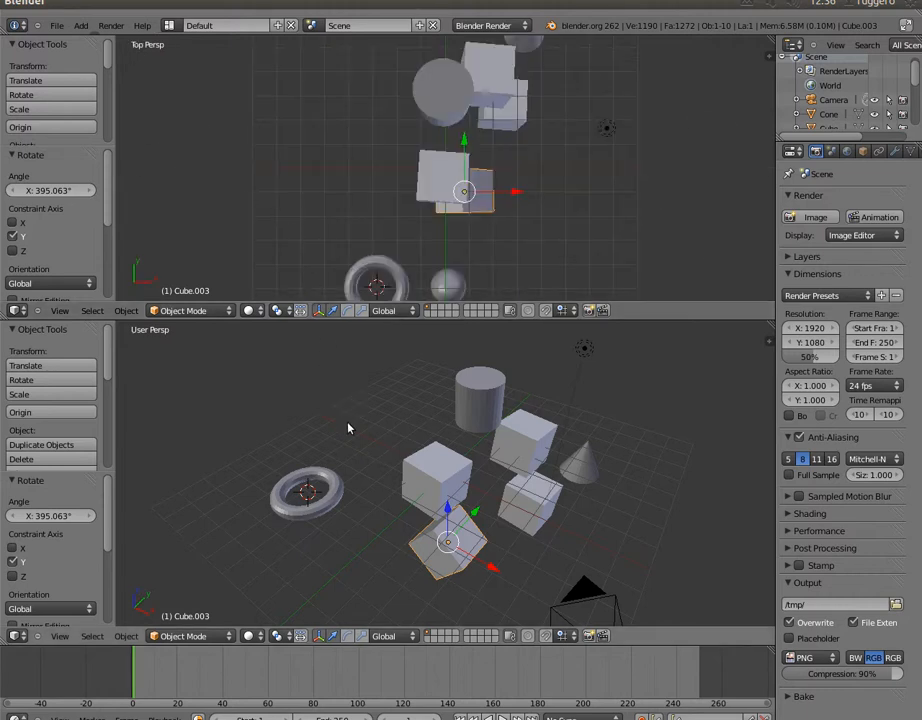
pyautogui.press('KP_1')
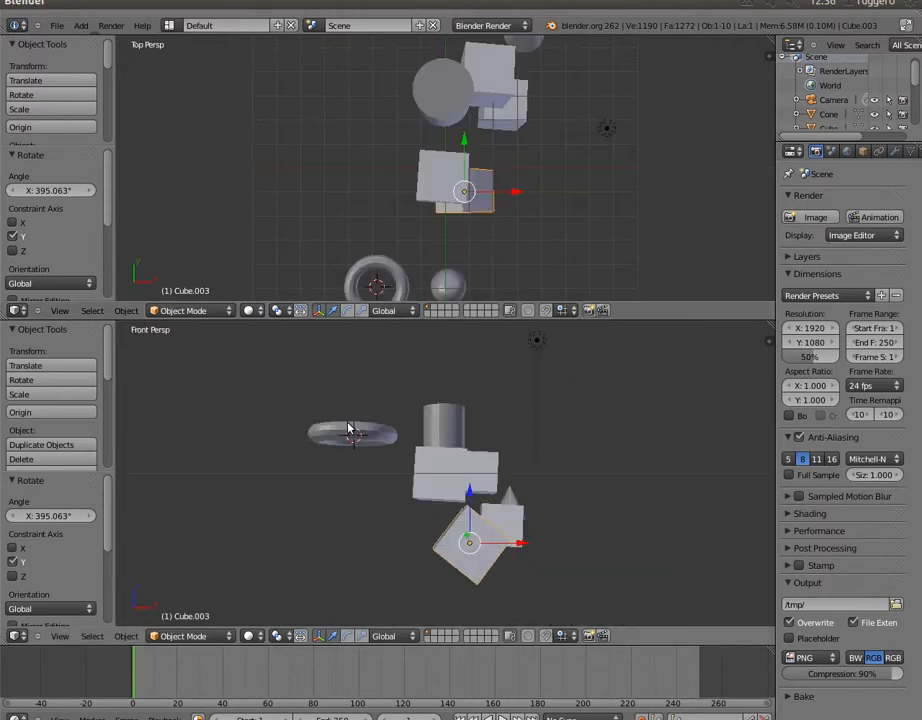
# Move the sphere in the top view by about X -5.5 and Y 11.2
pyautogui.rightClick(452, 288)
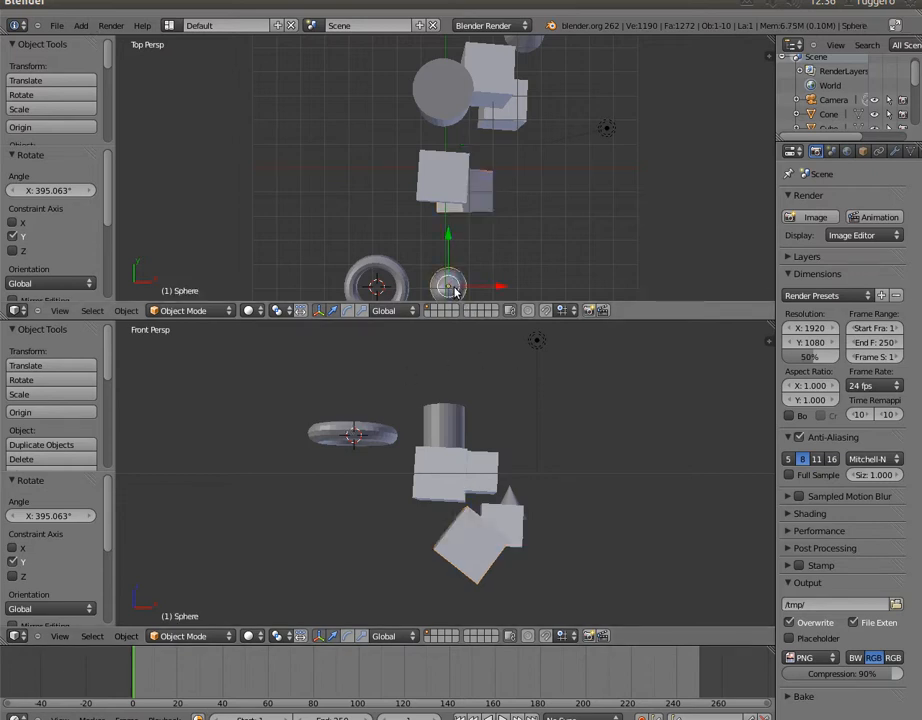
pyautogui.press('g')
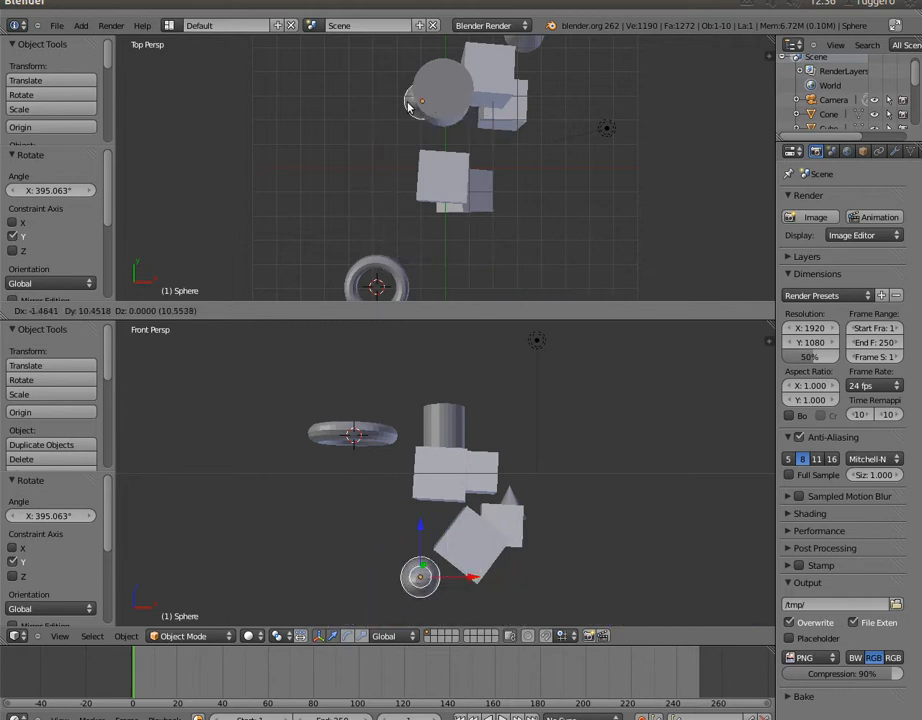
pyautogui.click(357, 92)
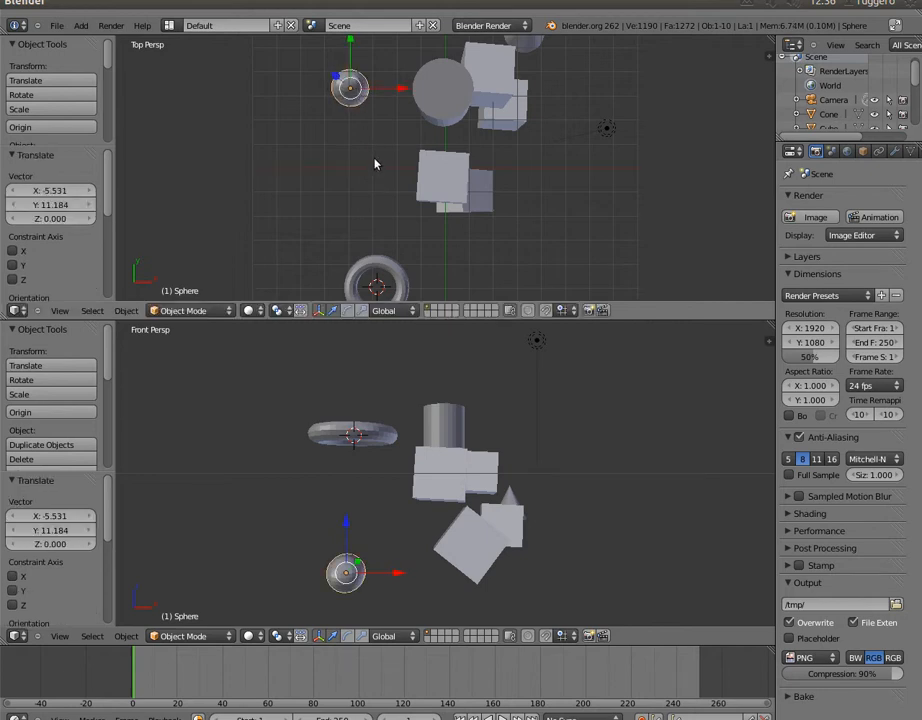
# Zoom, pan and orbit the upper viewport to examine the objects from above and at an angle
pyautogui.scroll(-5, 375, 164)
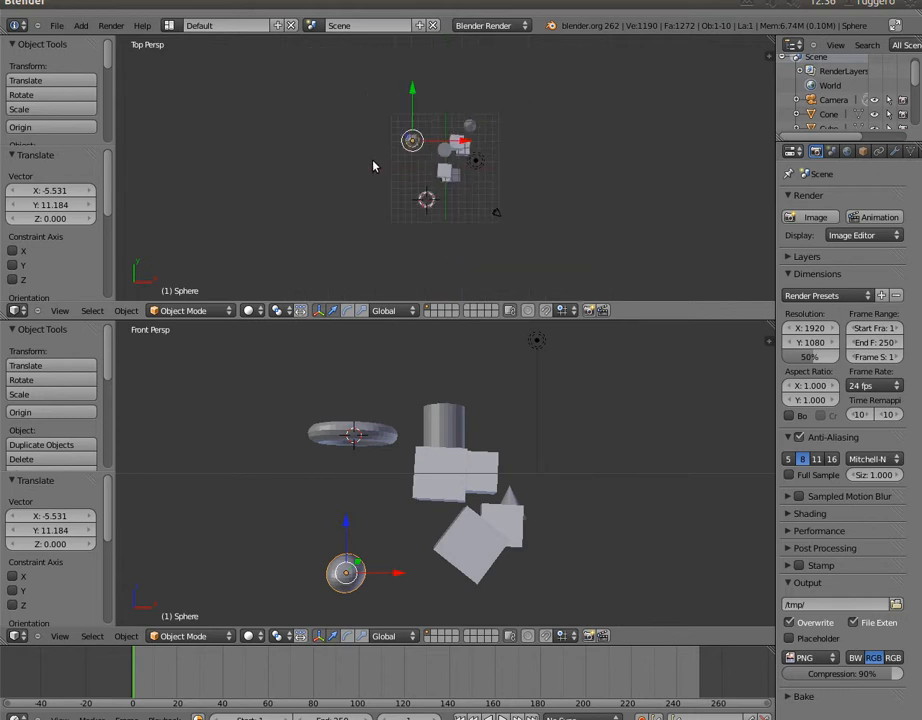
pyautogui.scroll(7, 373, 166)
pyautogui.scroll(-3, 370, 167)
pyautogui.scroll(2, 367, 168)
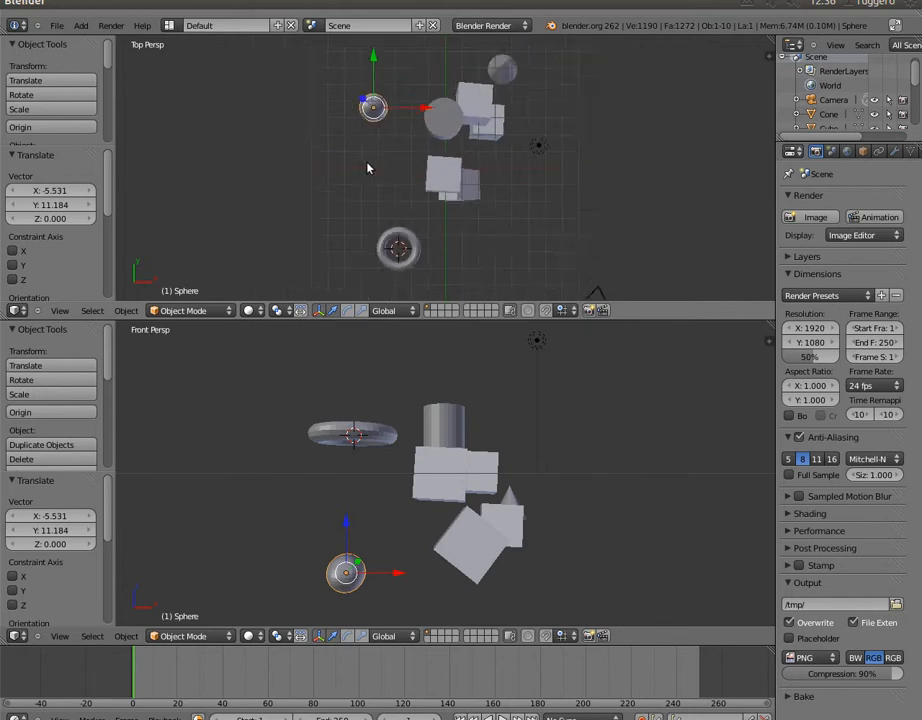
pyautogui.scroll(2, 367, 168)
pyautogui.scroll(-1, 367, 168)
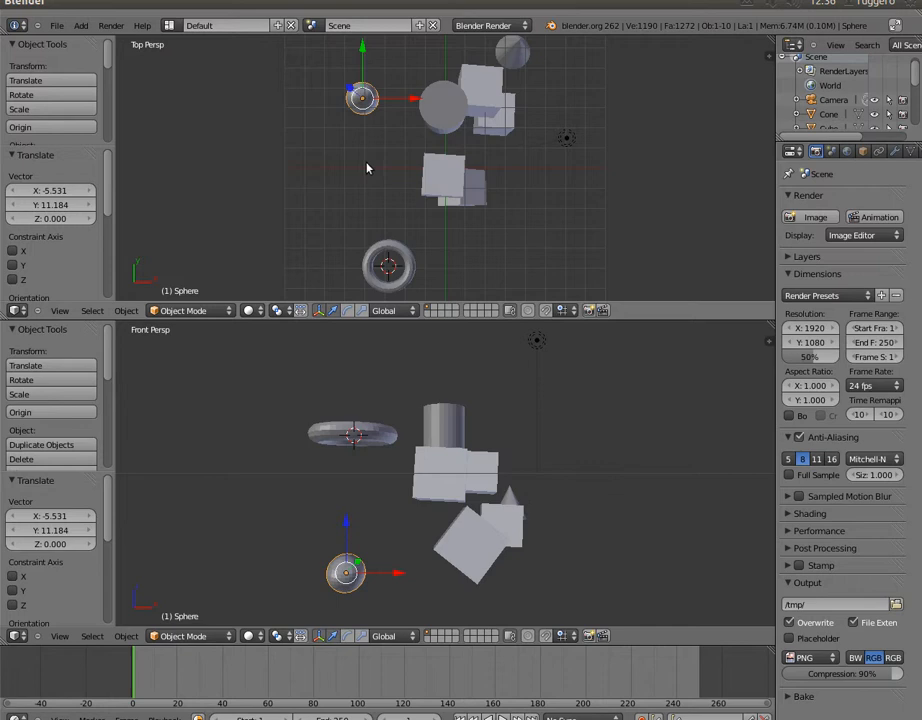
pyautogui.keyDown('shift'); pyautogui.scroll(-2, 420, 158); pyautogui.keyUp('shift')
pyautogui.keyDown('shift'); pyautogui.scroll(2, 417, 152); pyautogui.keyUp('shift')
pyautogui.keyDown('shift'); pyautogui.scroll(2, 417, 155); pyautogui.keyUp('shift')
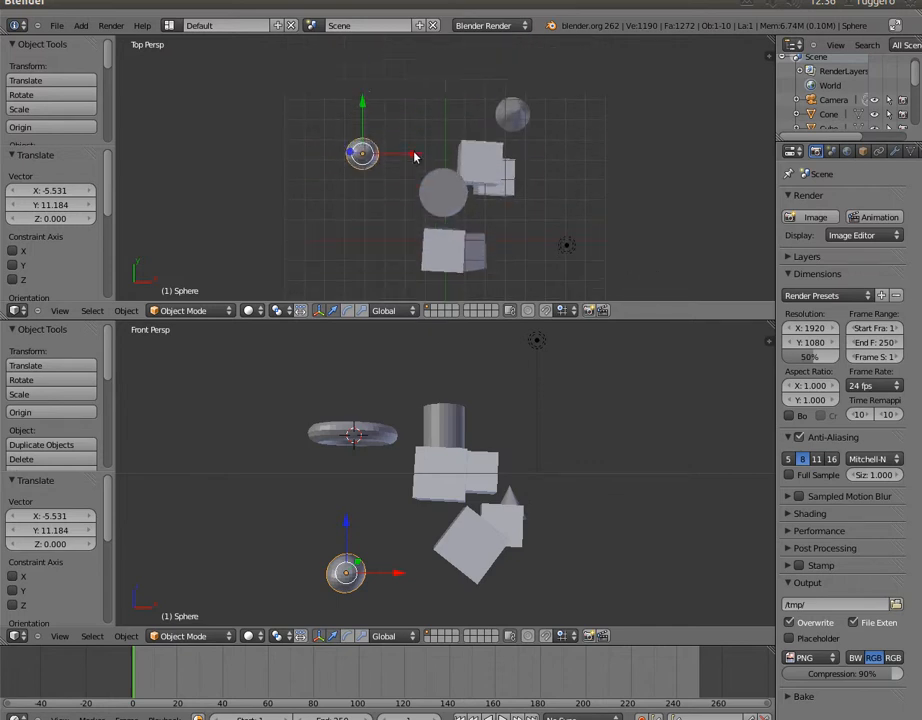
pyautogui.keyDown('shift'); pyautogui.scroll(-2, 418, 158); pyautogui.keyUp('shift')
pyautogui.keyDown('shift'); pyautogui.scroll(2, 416, 159); pyautogui.keyUp('shift')
pyautogui.keyDown('shift'); pyautogui.scroll(-2, 414, 160); pyautogui.keyUp('shift')
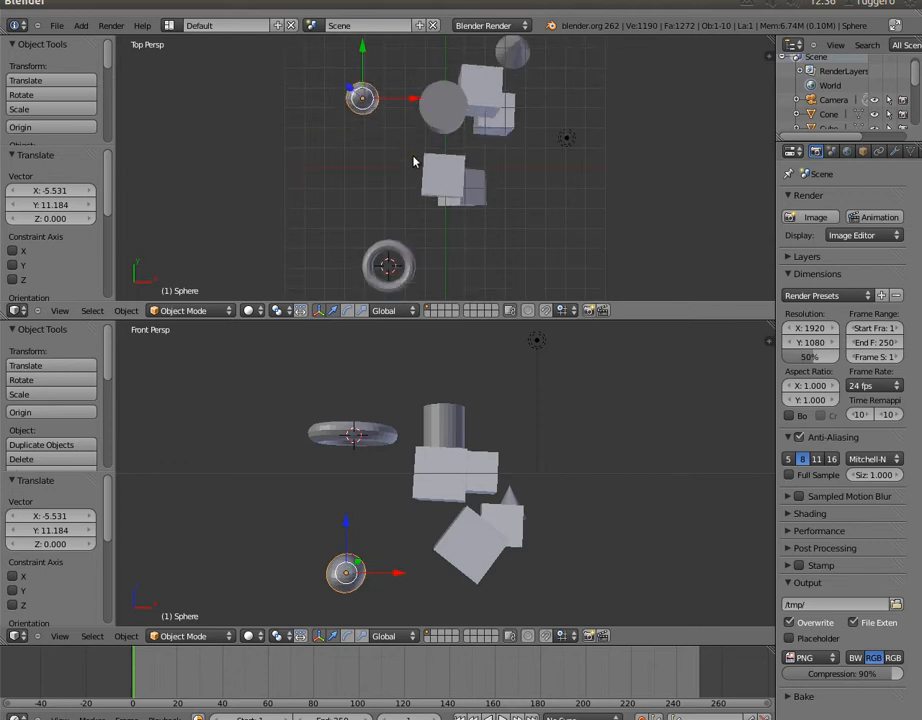
pyautogui.keyDown('shift'); pyautogui.scroll(-2, 414, 160); pyautogui.keyUp('shift')
pyautogui.keyDown('shift'); pyautogui.scroll(2, 414, 160); pyautogui.keyUp('shift')
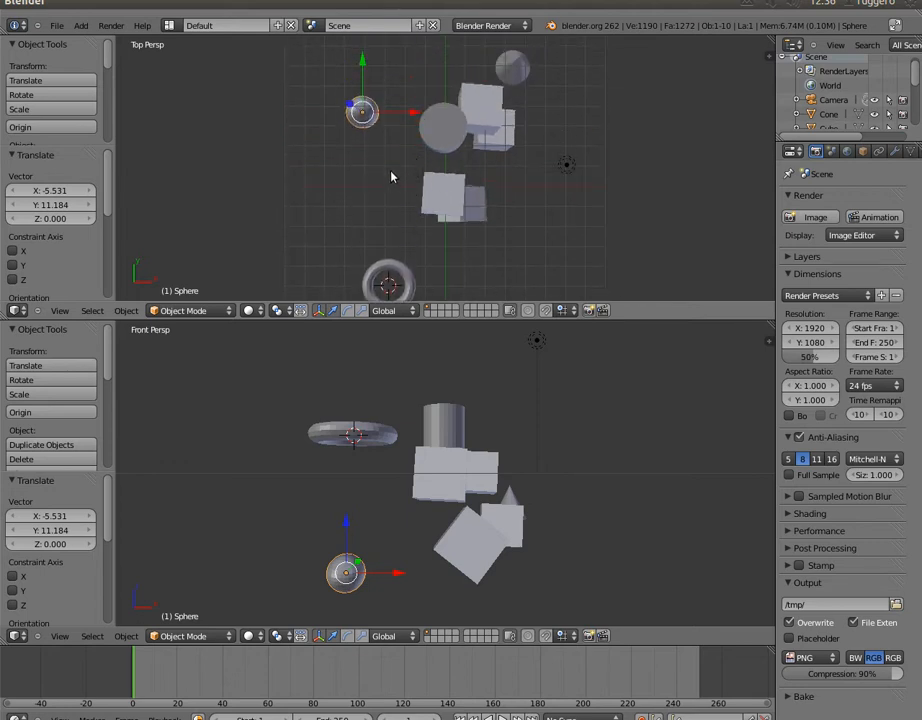
pyautogui.moveTo(388, 171); pyautogui.dragTo(413, 85, button='middle')
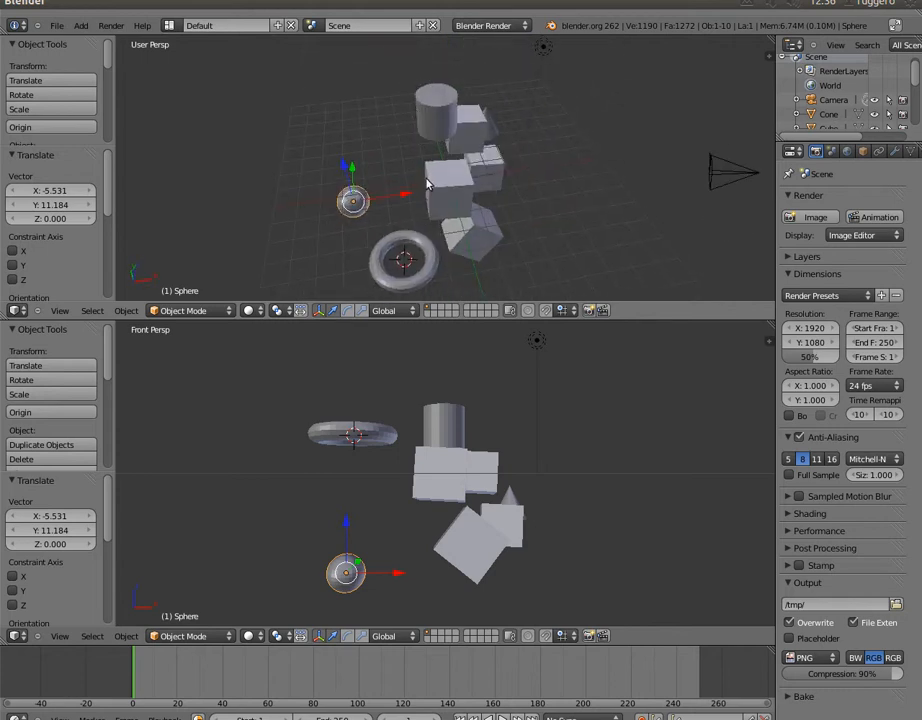
pyautogui.moveTo(385, 191); pyautogui.dragTo(300, 140, button='middle')
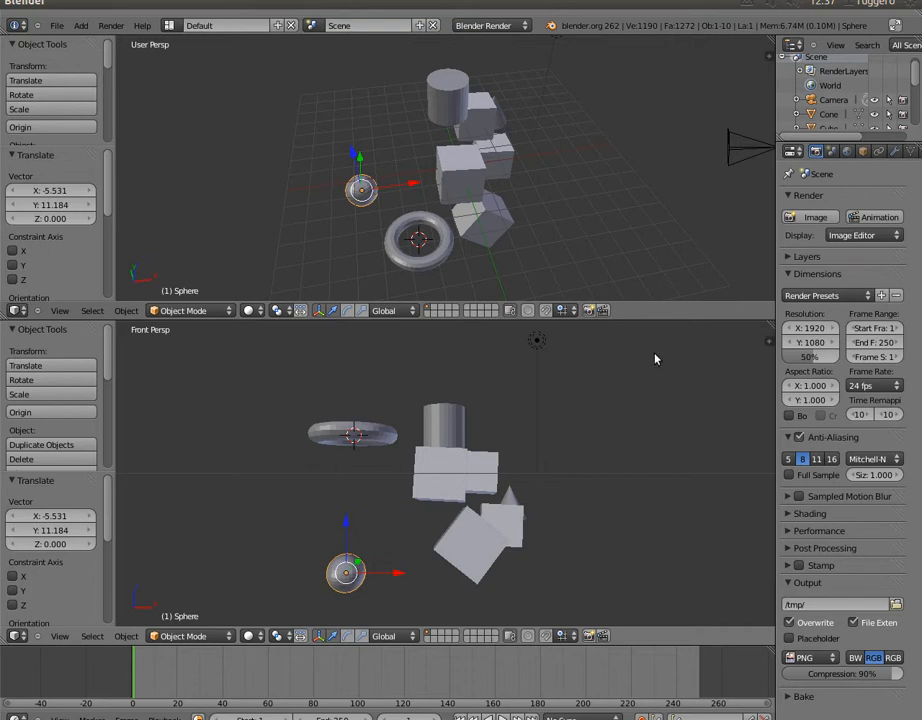
# Shrink the upper viewport and join it over the lower one into a single 3D view, enlarging the header area slightly
pyautogui.rightClick(640, 318)
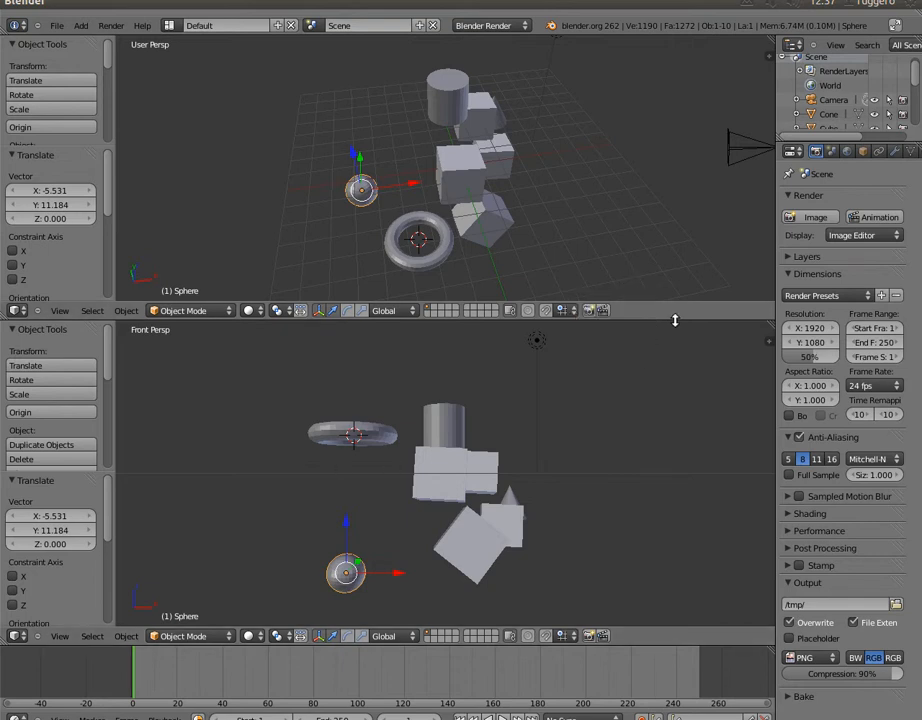
pyautogui.moveTo(675, 319); pyautogui.dragTo(605, 40)
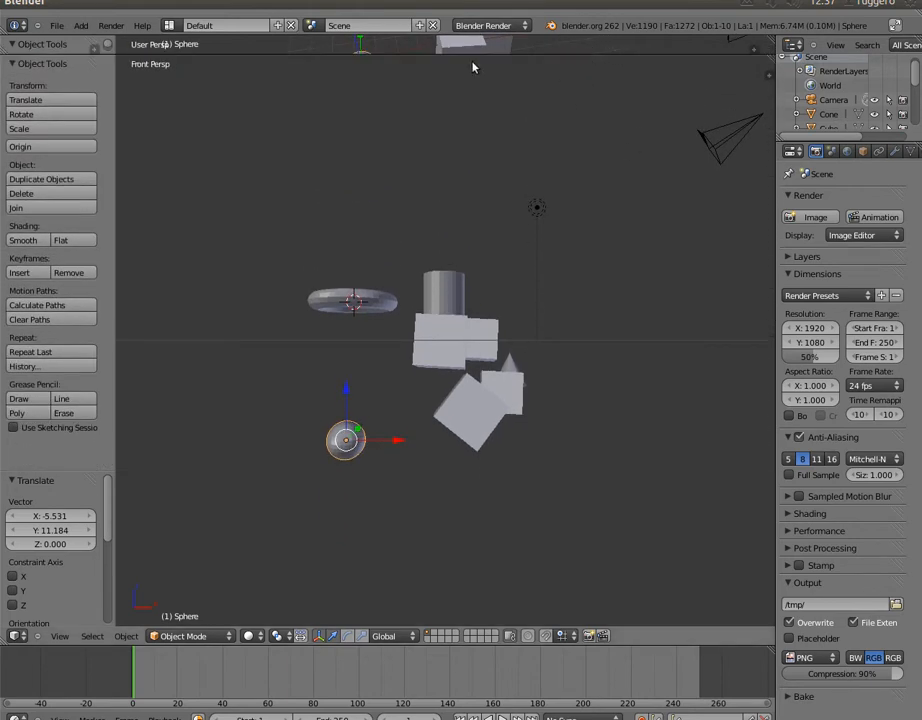
pyautogui.rightClick(546, 54)
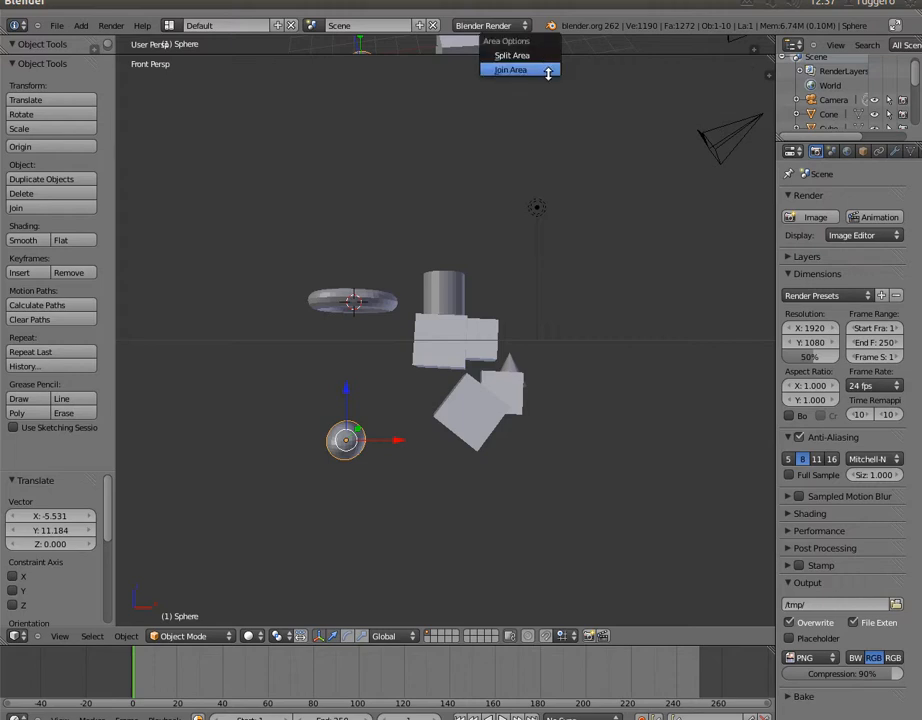
pyautogui.click(515, 70)
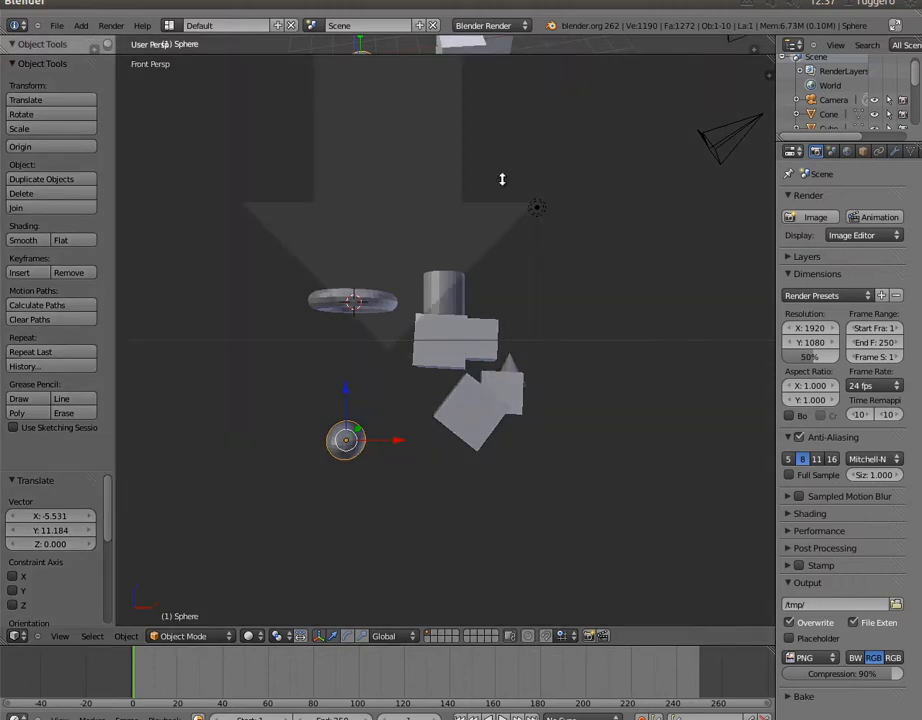
pyautogui.click(389, 302)
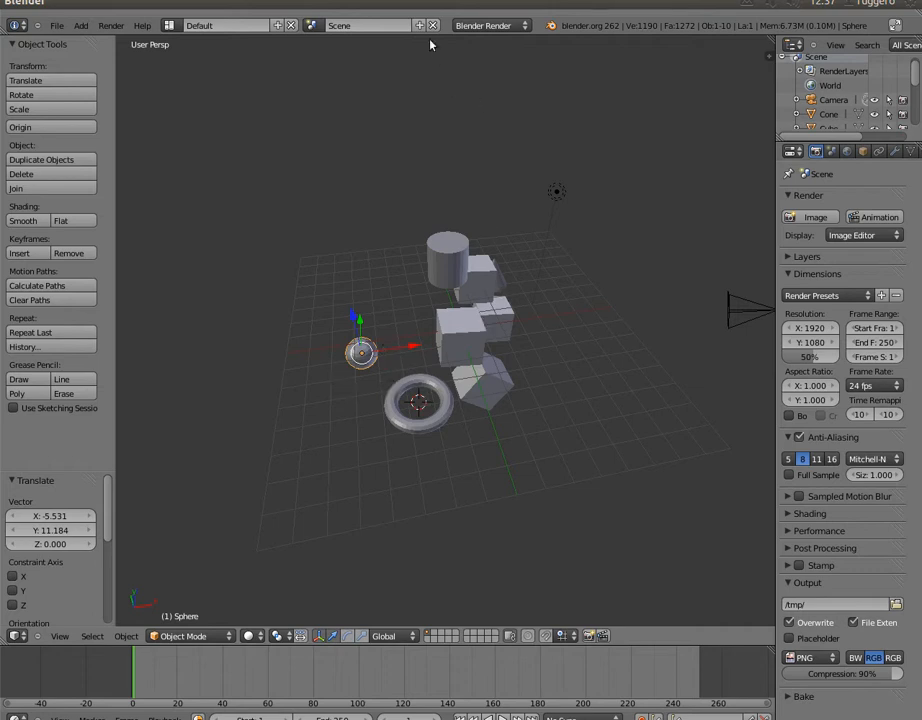
pyautogui.moveTo(424, 35); pyautogui.dragTo(424, 37)
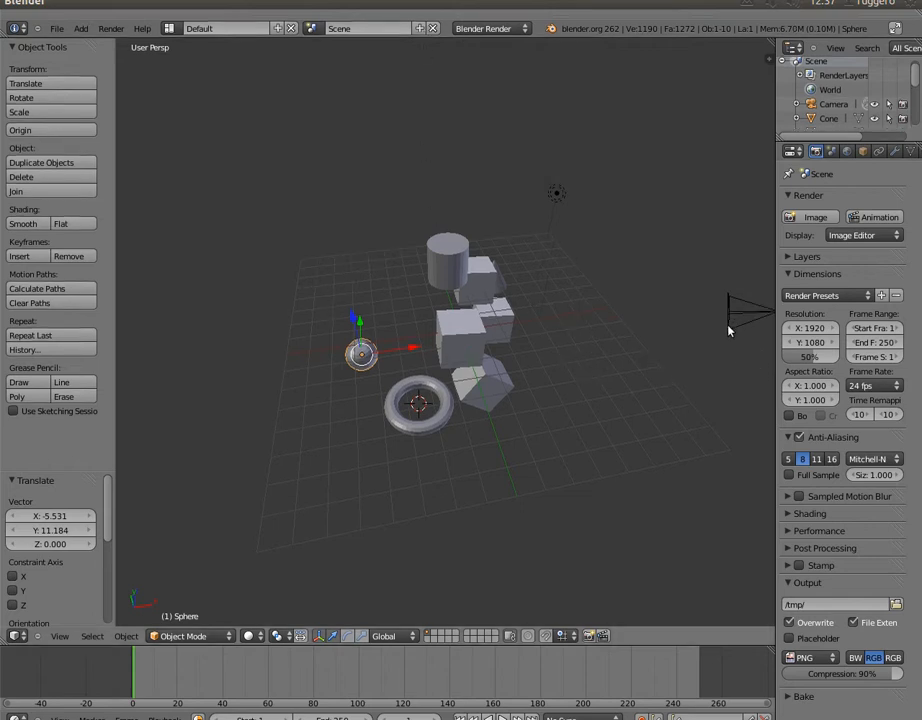
# Select the camera and split the 3D view into an upper viewport in front view and a lower one looking through the camera
pyautogui.scroll(-2, 736, 340)
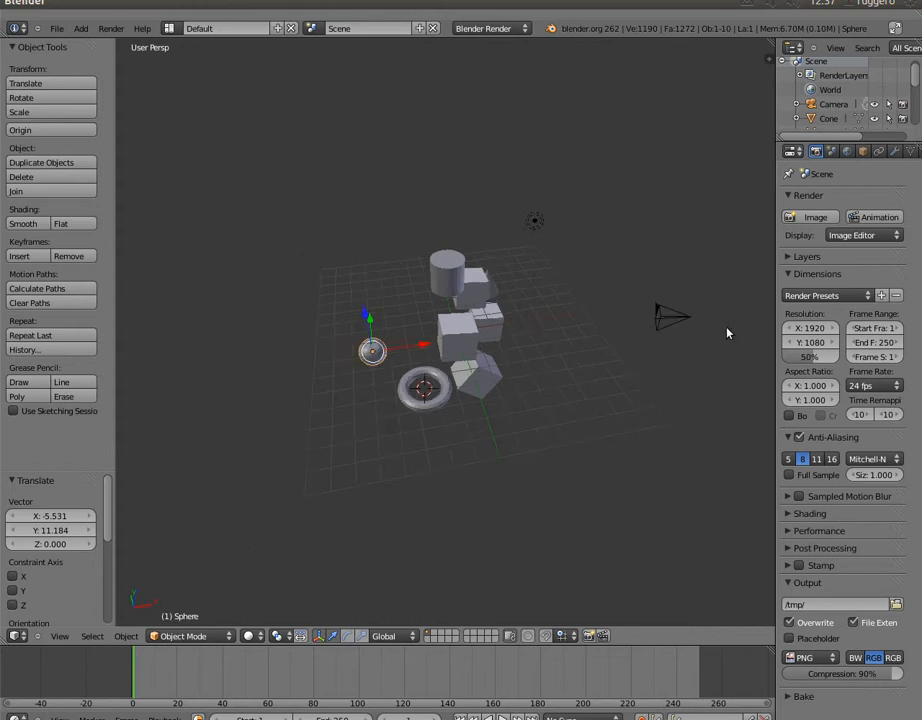
pyautogui.rightClick(669, 318)
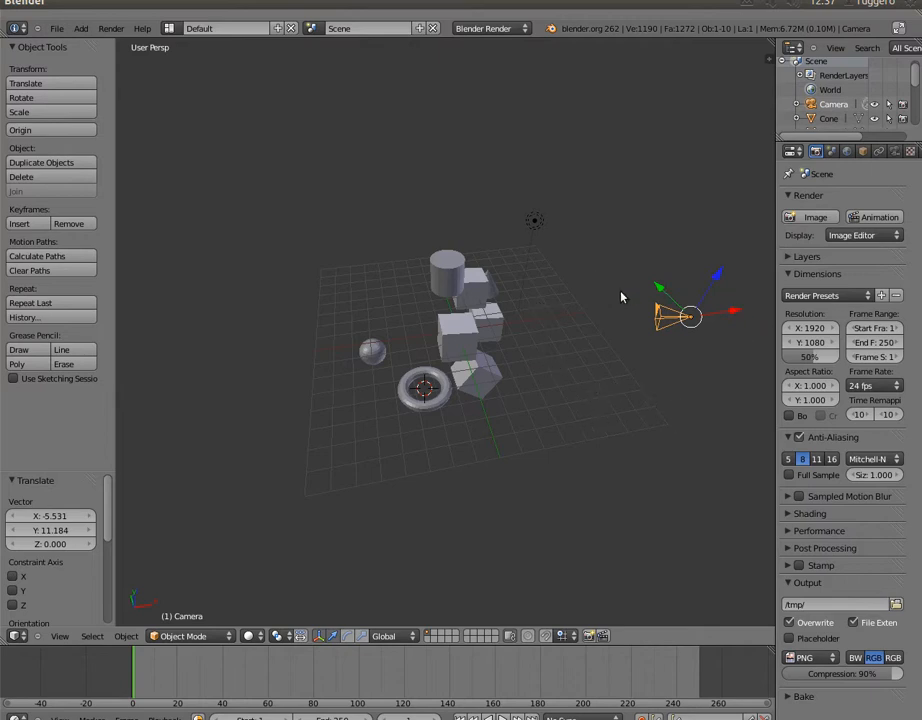
pyautogui.press('KP_0')
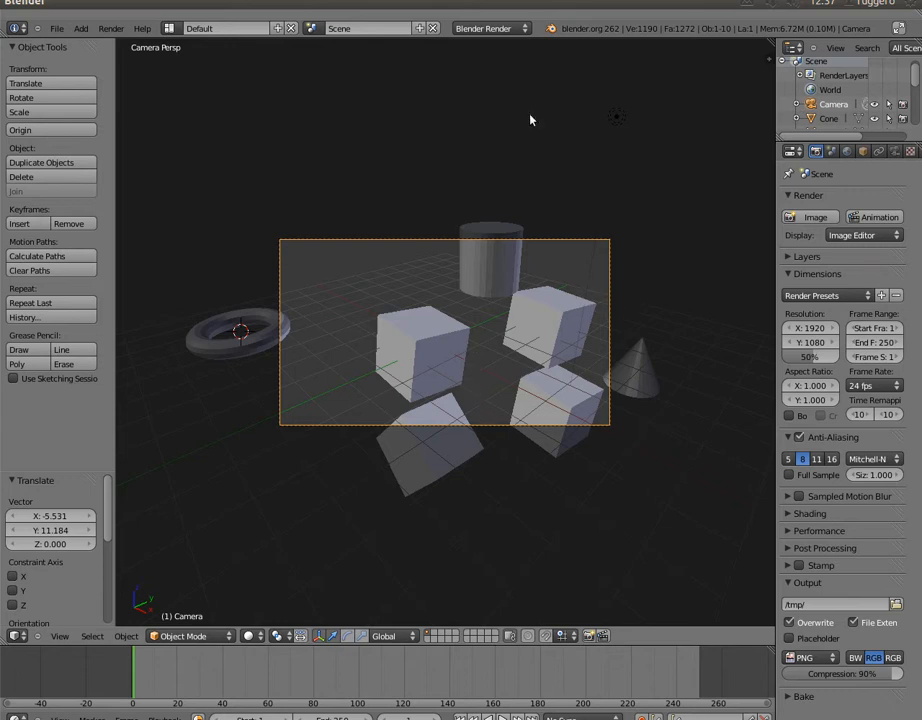
pyautogui.moveTo(766, 37); pyautogui.dragTo(752, 282)
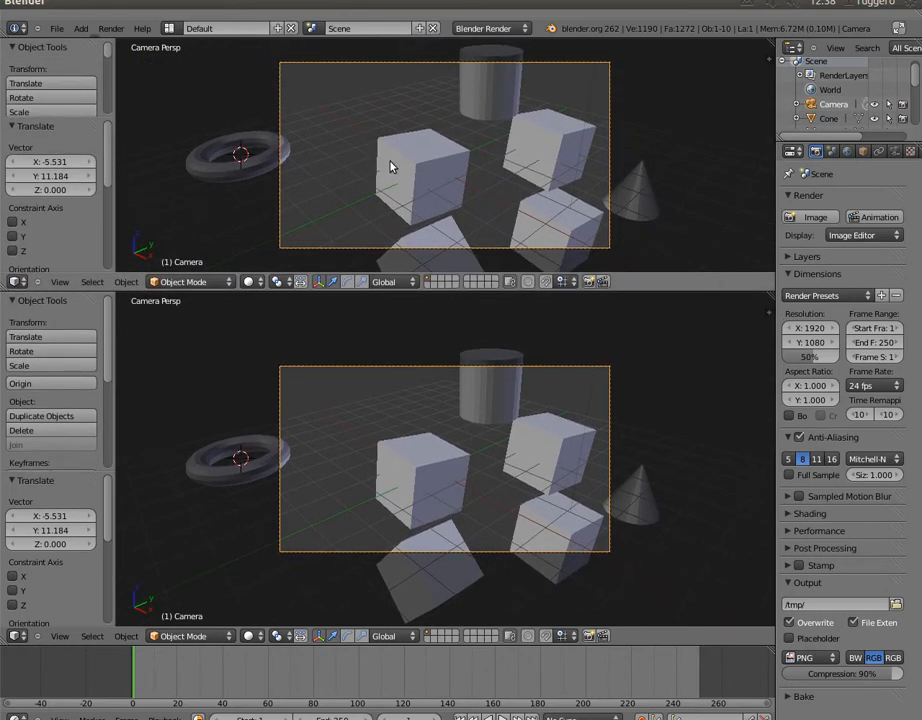
pyautogui.press('KP_1')
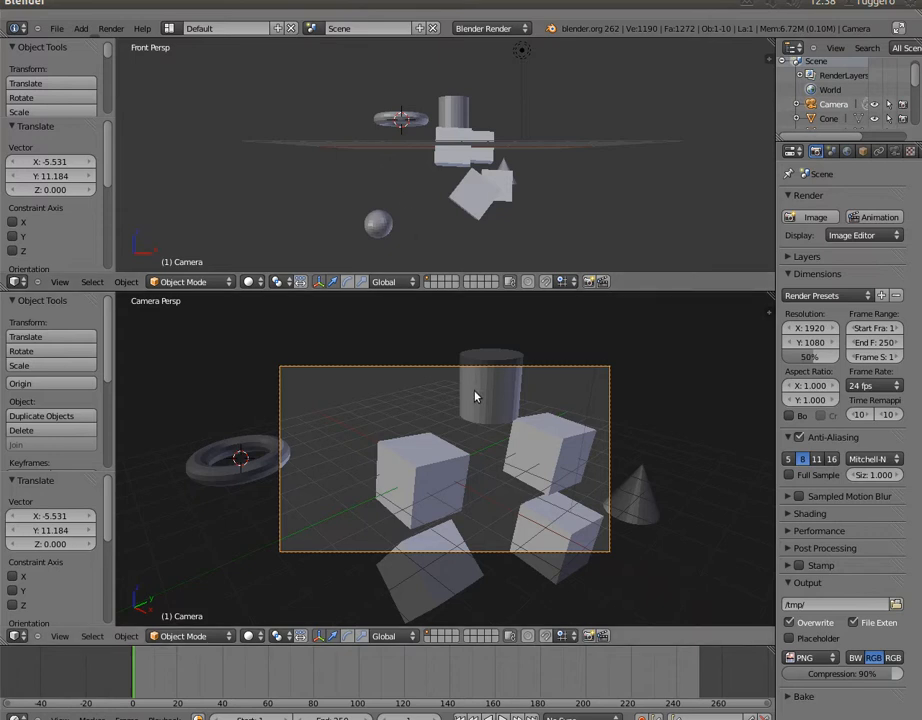
# Move the camera in the front view by about X 2.4 and Z -3.4, and rotate it about 11.5° around the global Y axis
pyautogui.scroll(-3, 626, 160)
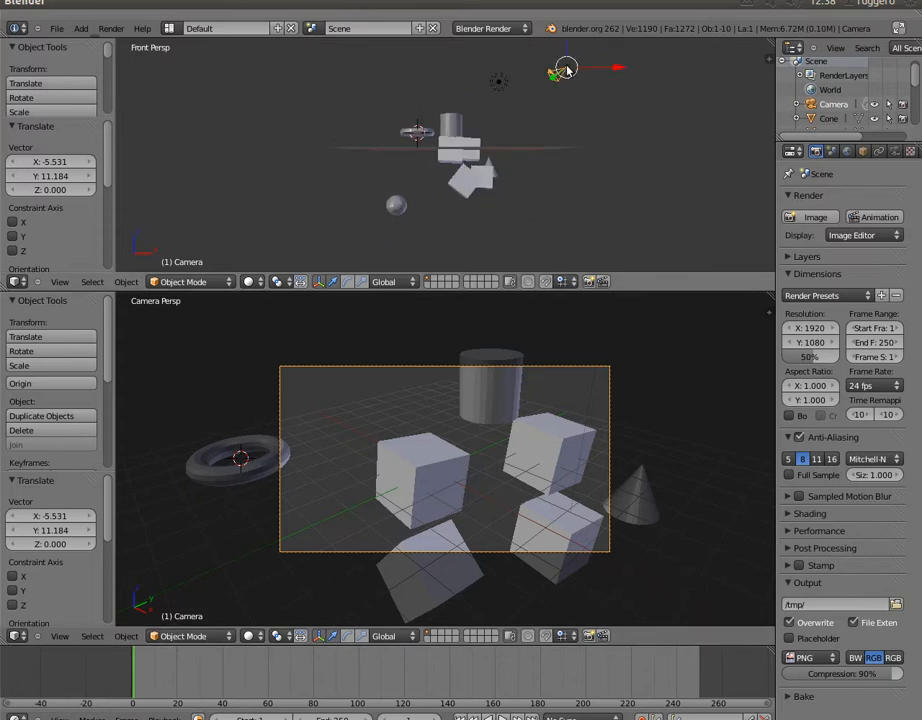
pyautogui.press('g')
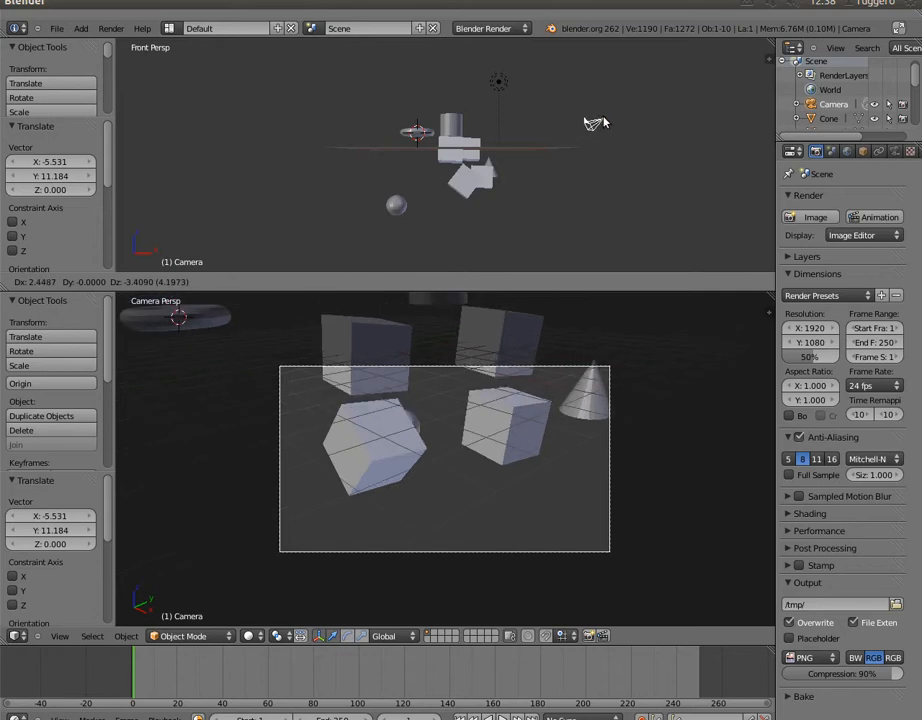
pyautogui.click(600, 120)
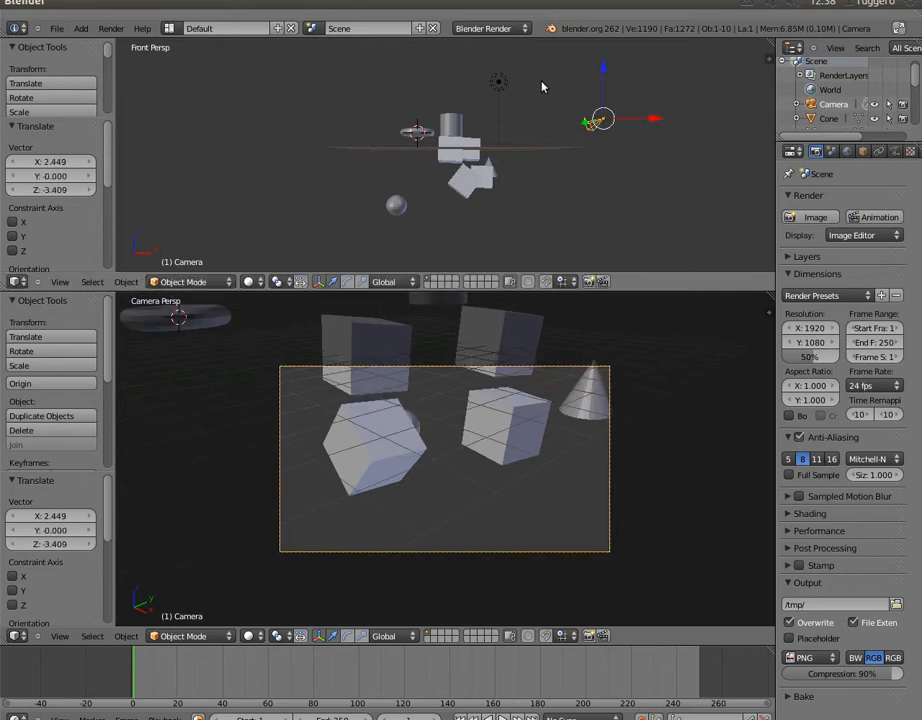
pyautogui.press('r')
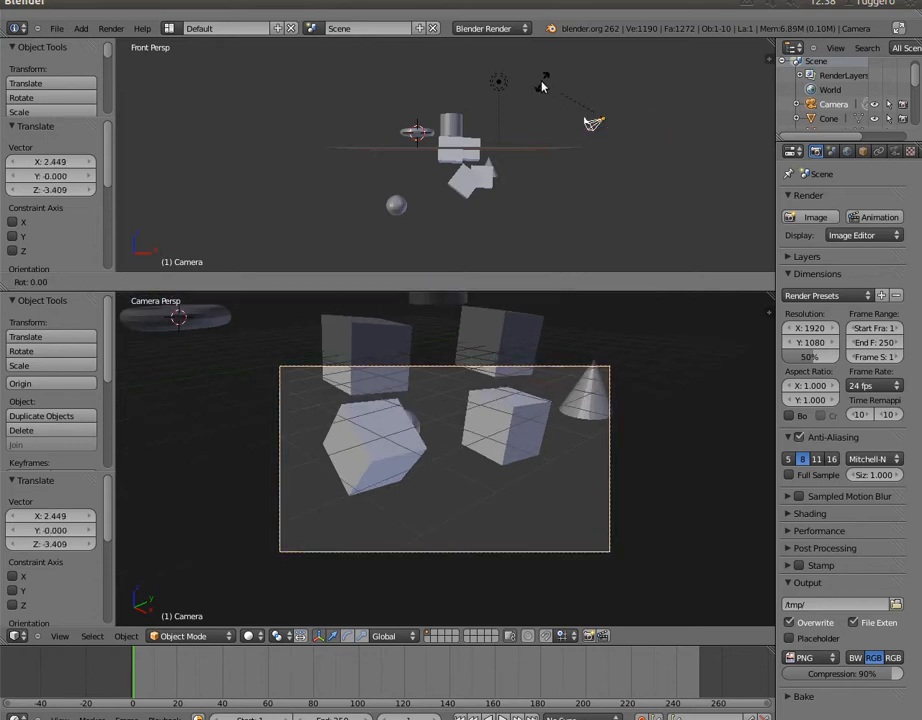
pyautogui.press('y')
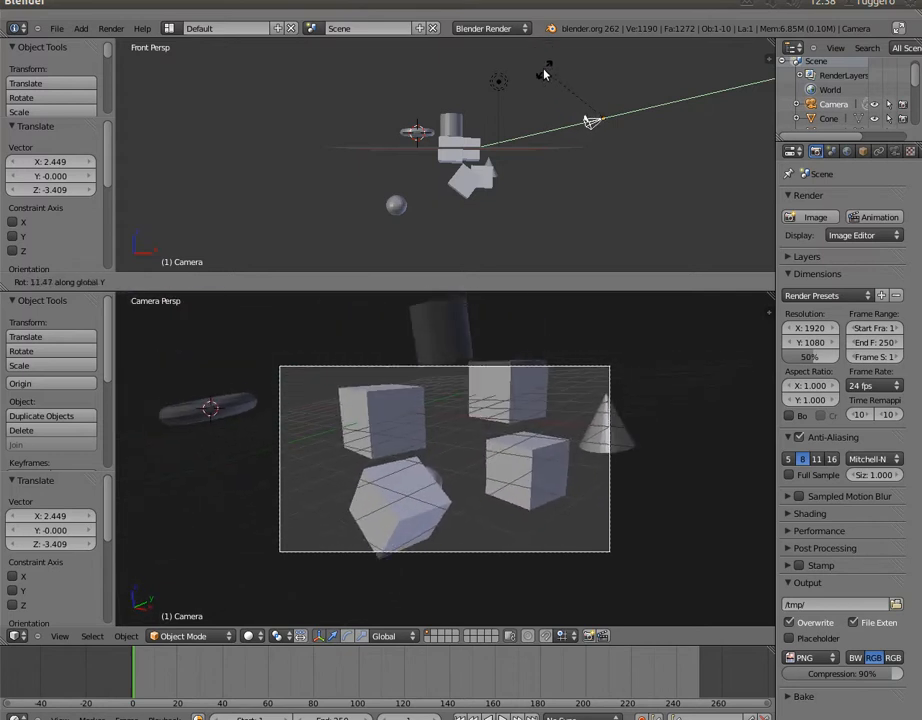
pyautogui.click(545, 74)
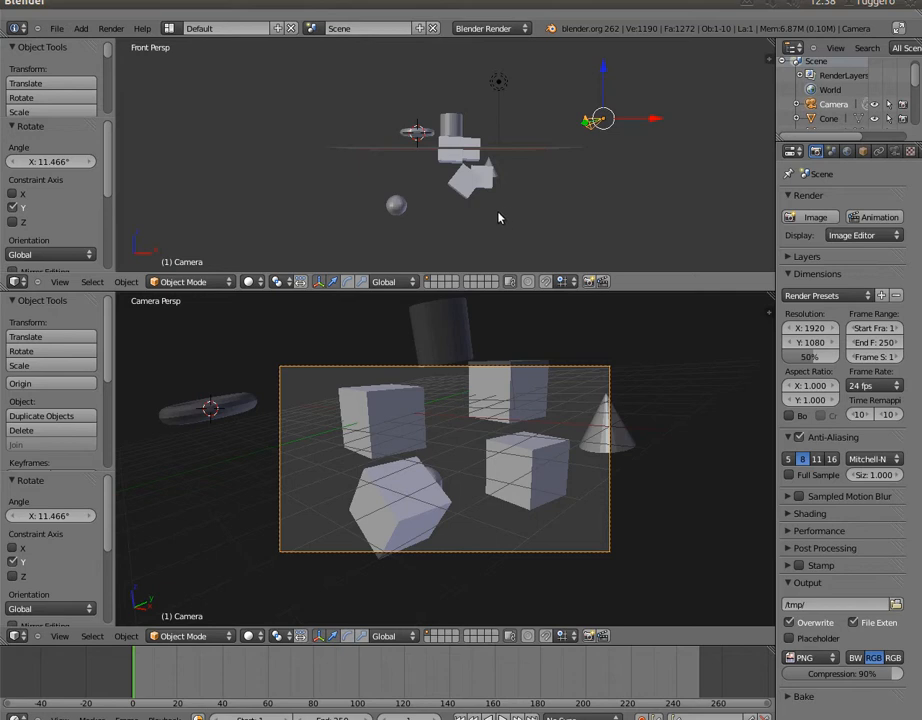
# Widen the properties area and give the sphere a new material with a light green diffuse colour
pyautogui.click(397, 205)
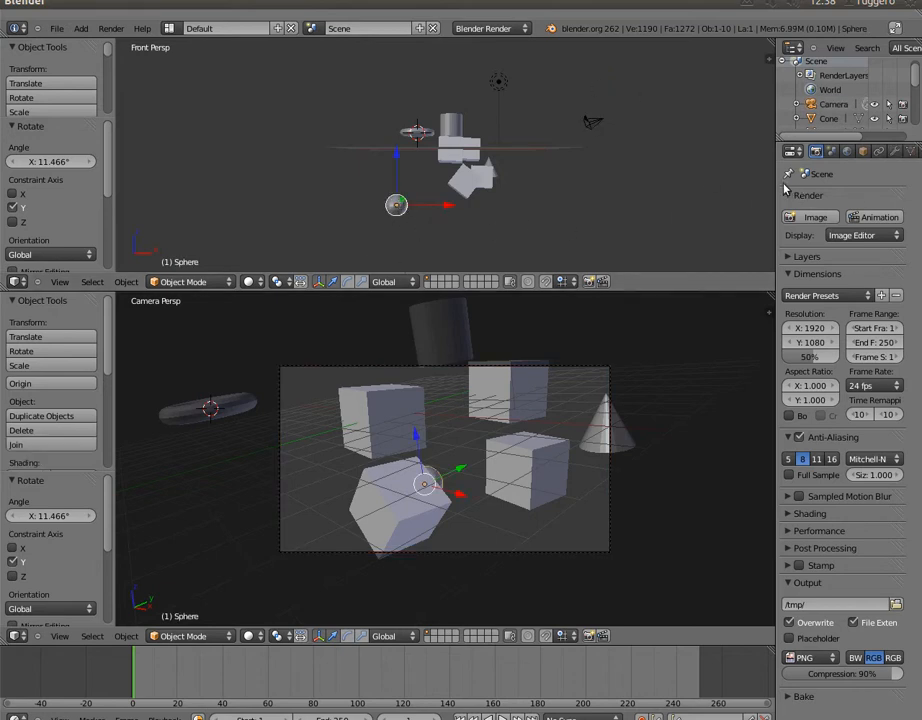
pyautogui.moveTo(775, 182); pyautogui.dragTo(687, 179)
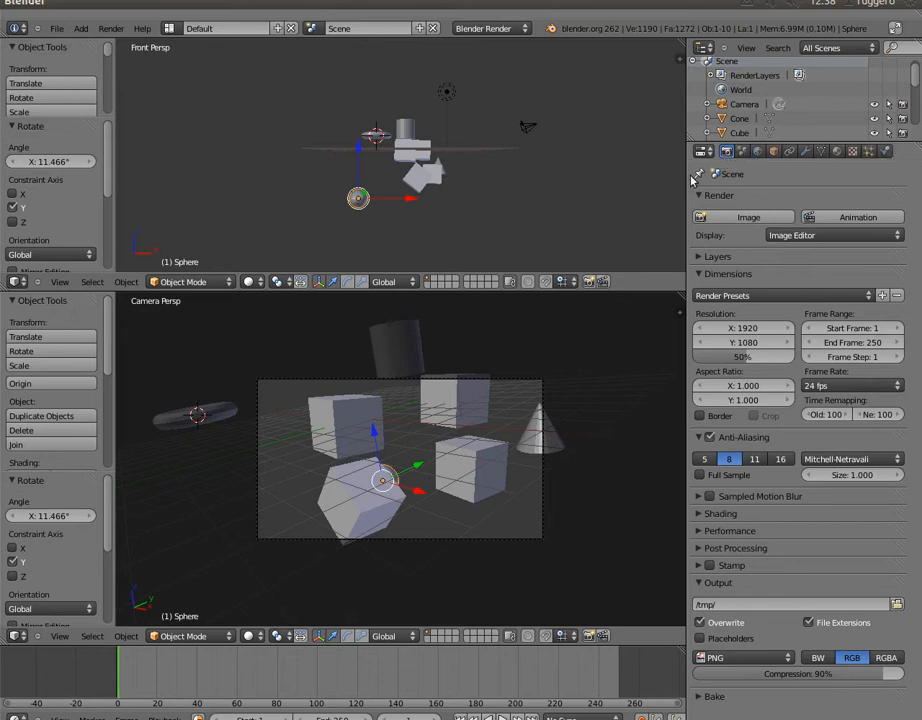
pyautogui.click(836, 152)
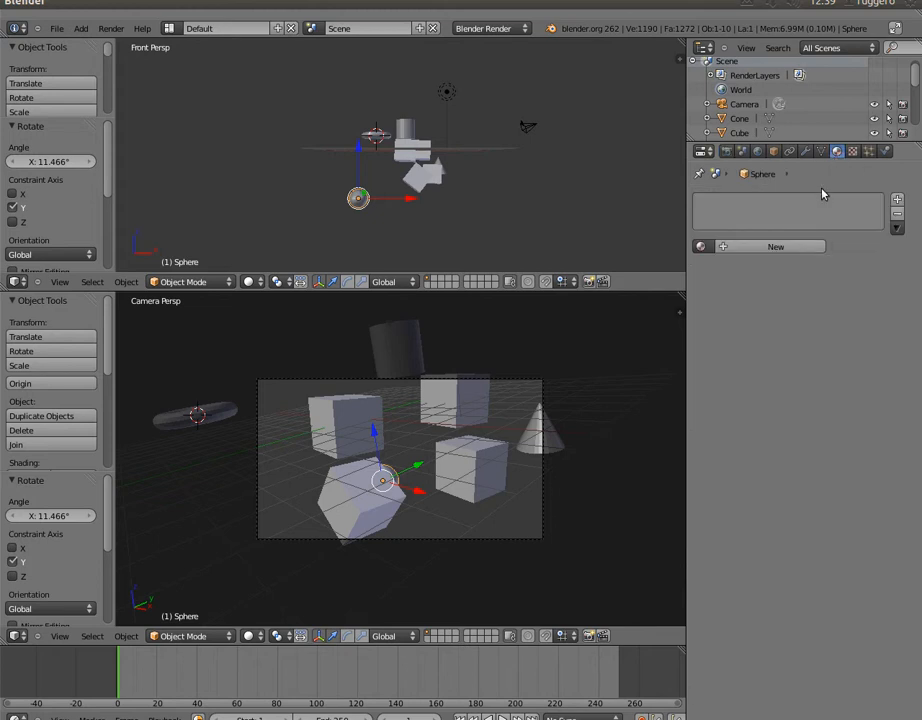
pyautogui.click(756, 247)
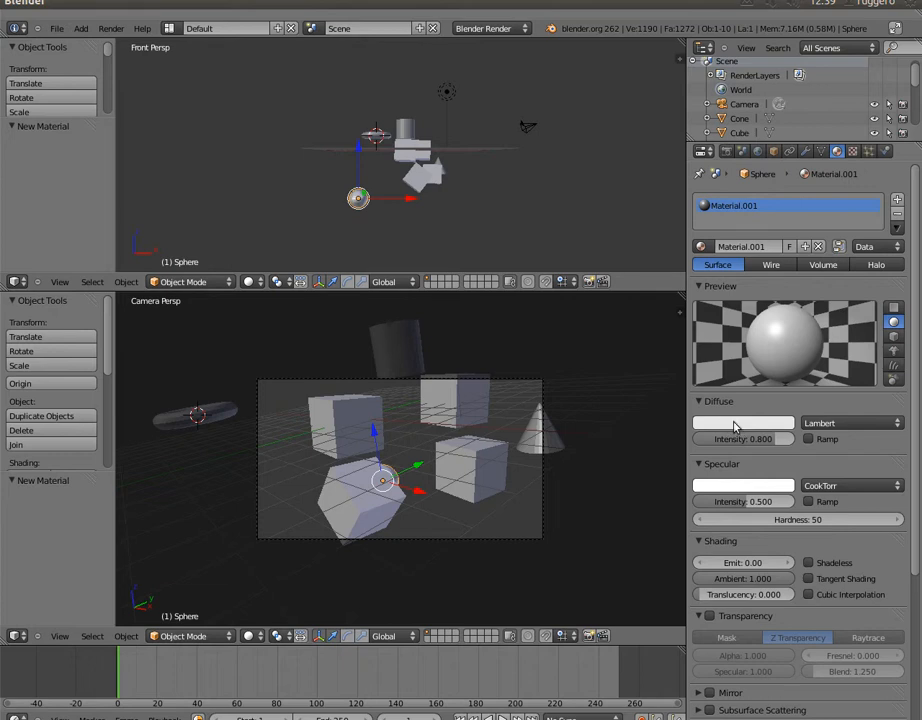
pyautogui.click(735, 424)
pyautogui.click(675, 274)
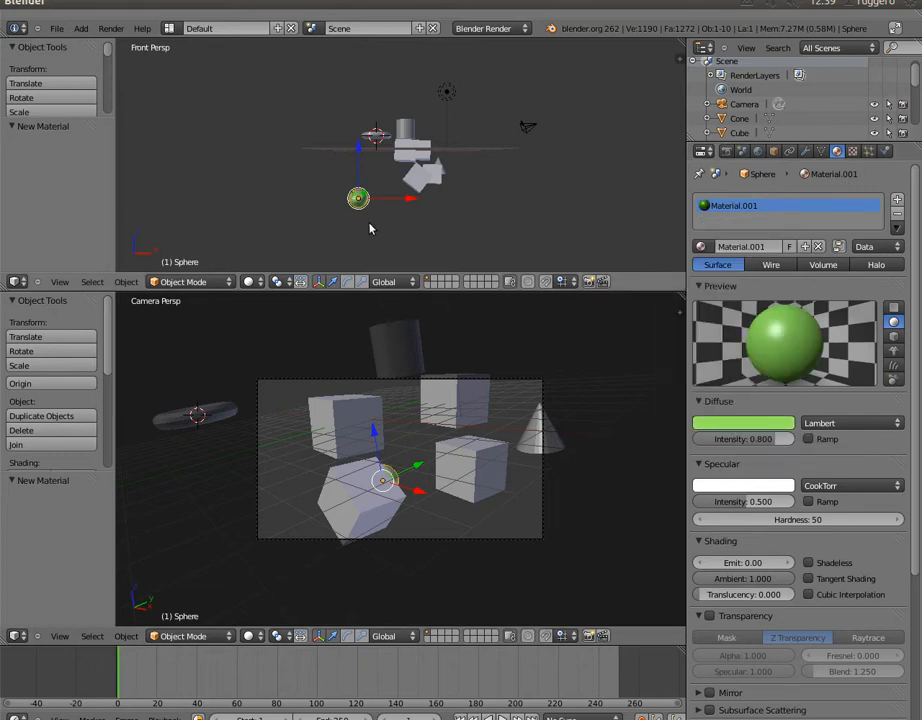
# Set the diffuse colour of the tilted lower cube's existing material to salmon red
pyautogui.rightClick(420, 187)
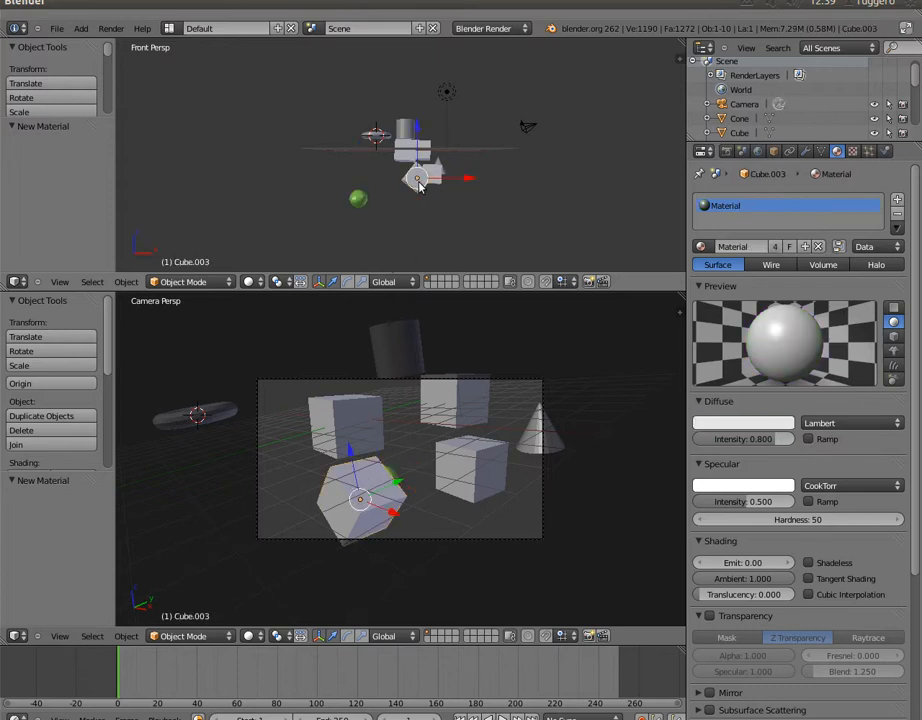
pyautogui.click(720, 425)
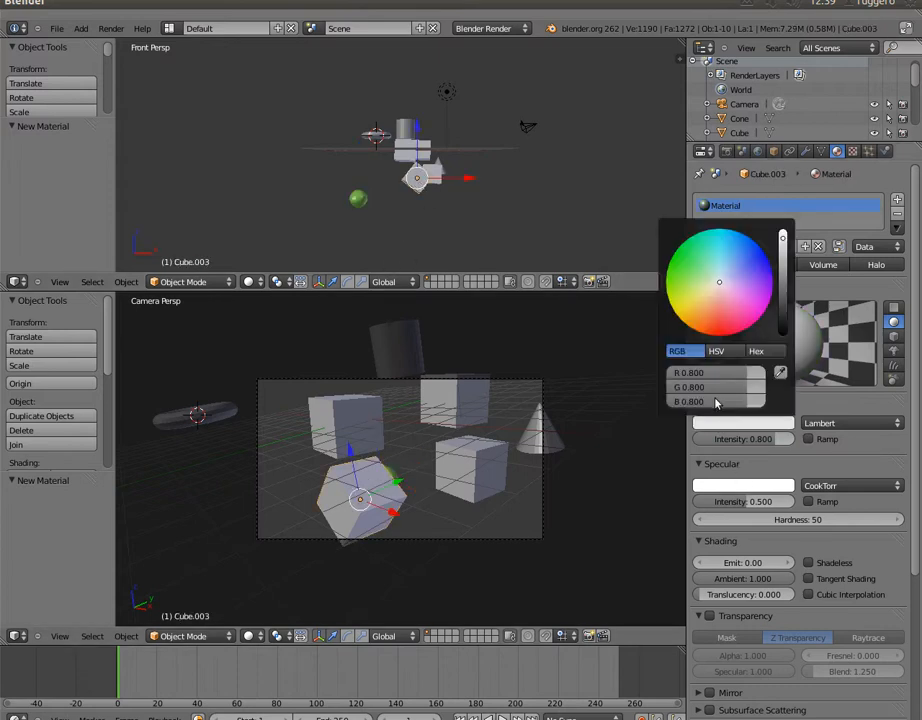
pyautogui.click(716, 334)
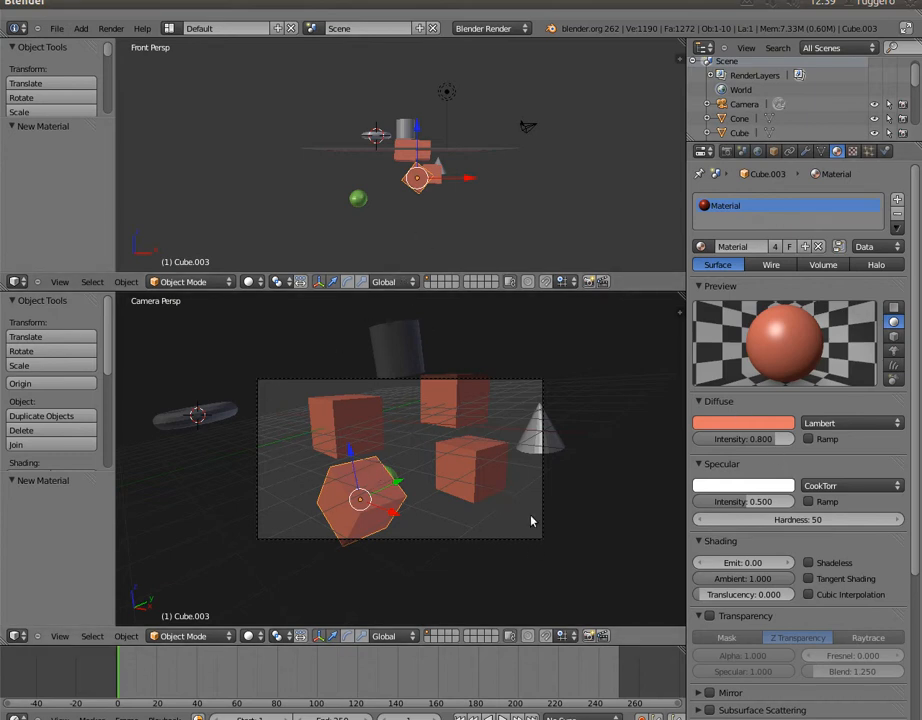
# Give the cylinder a new material with a pink diffuse colour
pyautogui.rightClick(403, 133)
pyautogui.click(733, 247)
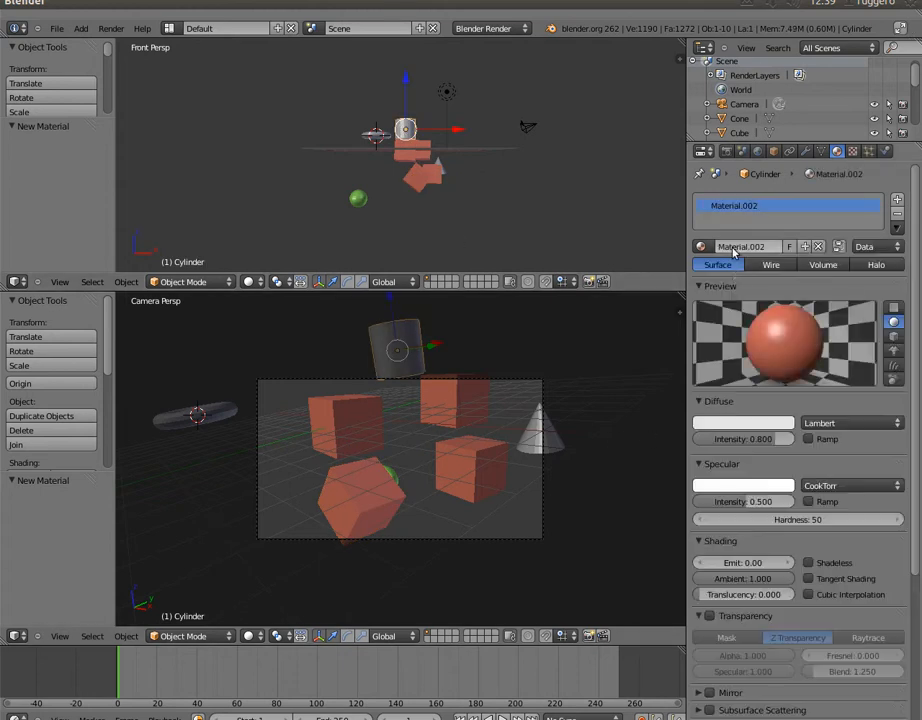
pyautogui.click(745, 421)
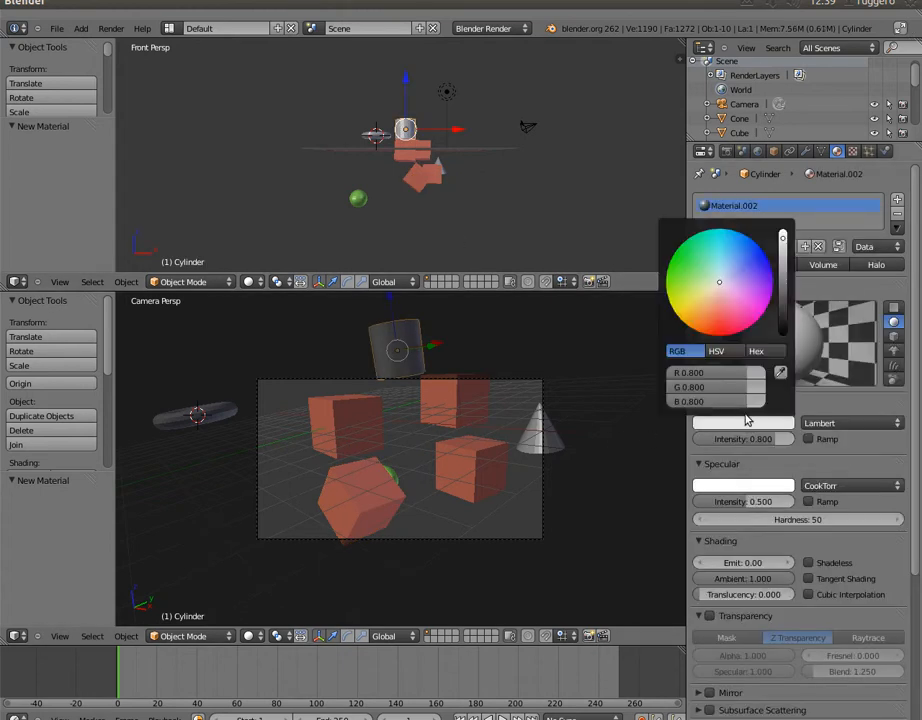
pyautogui.click(743, 313)
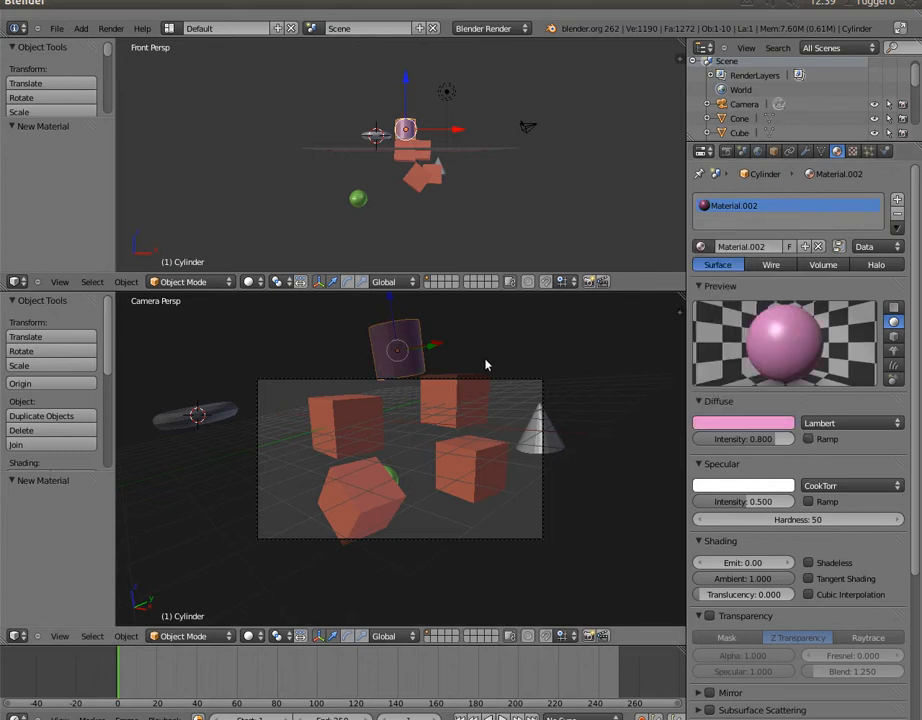
# Give the cone a new material with a yellow diffuse colour
pyautogui.rightClick(536, 439)
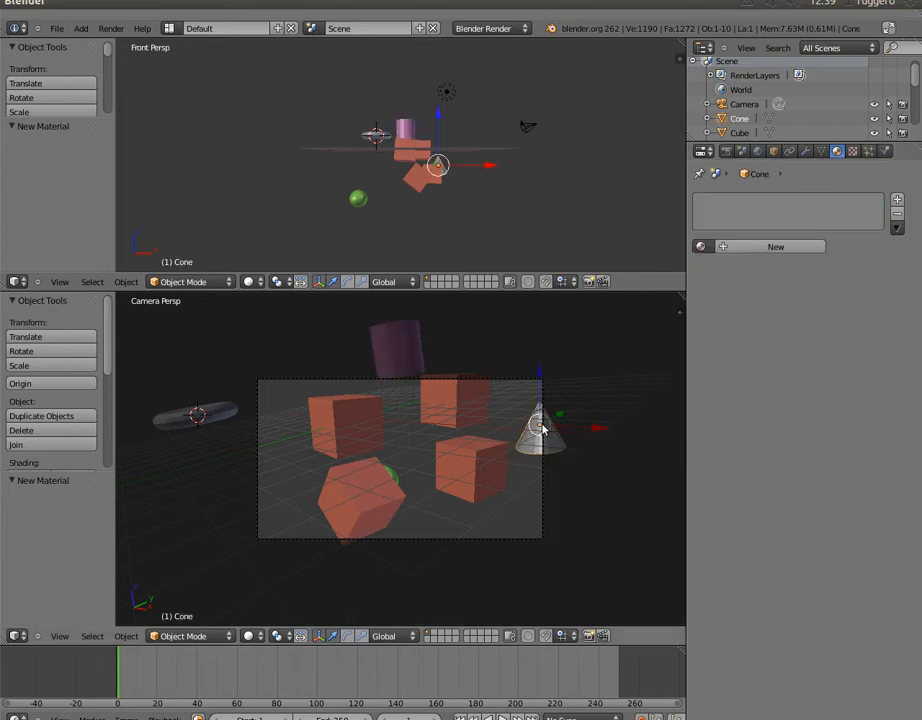
pyautogui.click(714, 246)
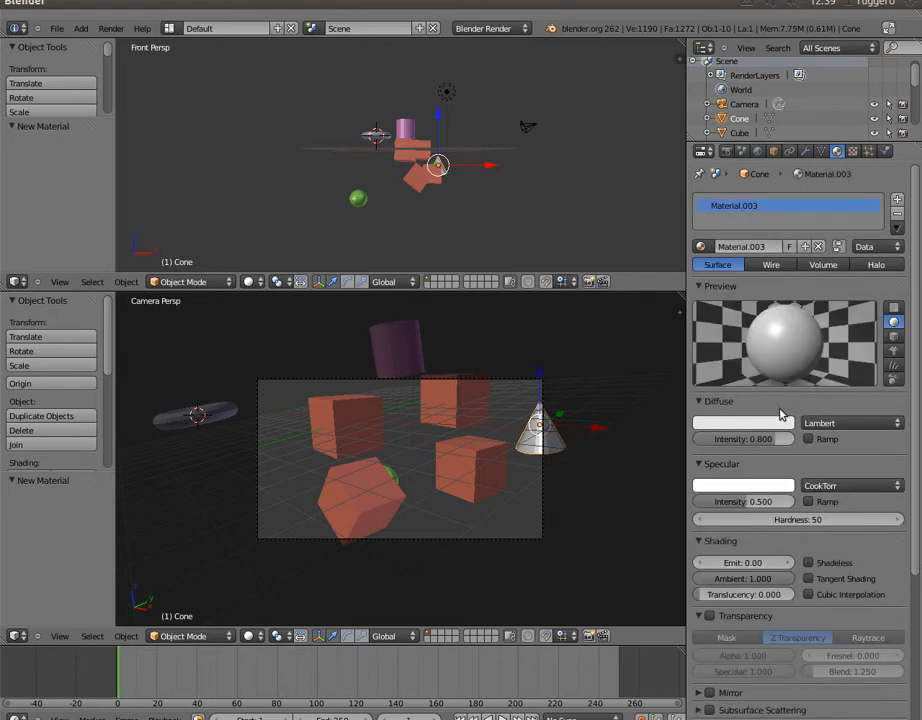
pyautogui.click(755, 432)
pyautogui.click(704, 424)
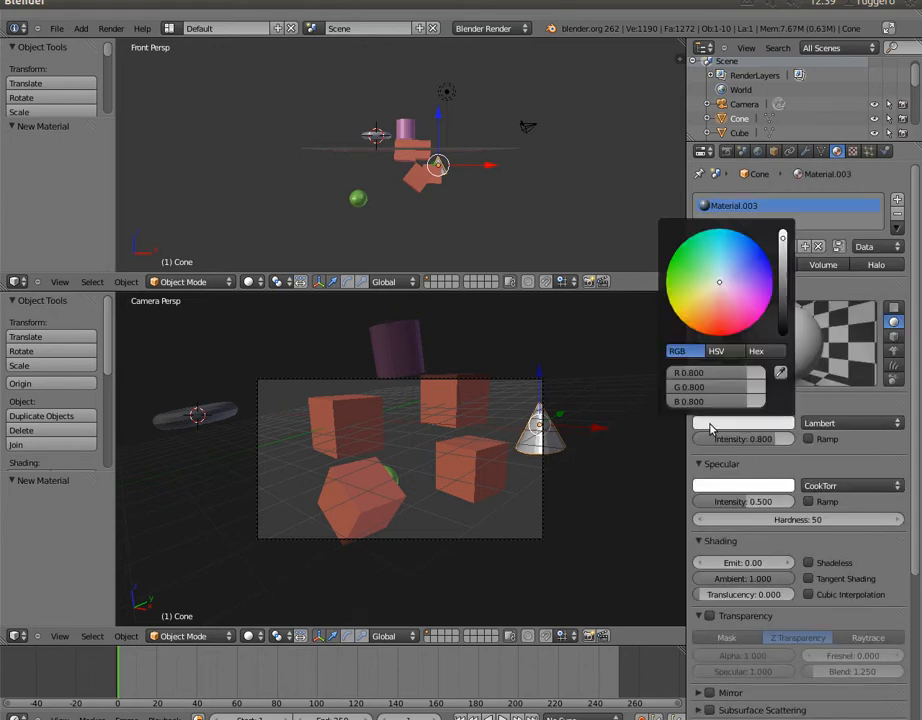
pyautogui.click(675, 290)
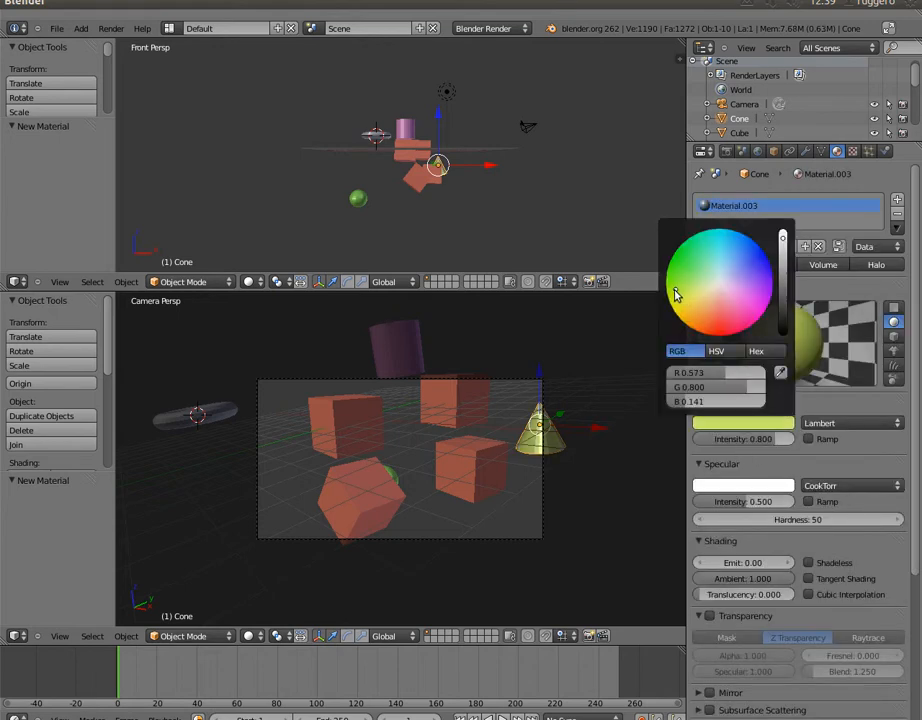
pyautogui.click(676, 312)
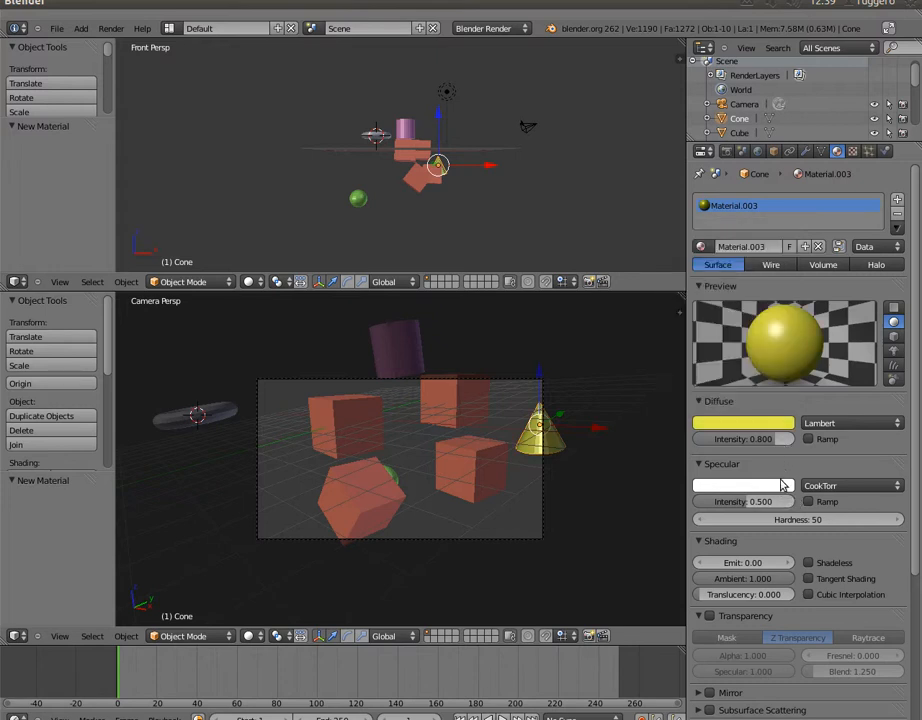
# Assign the existing yellow material, Material.003, to the torus
pyautogui.rightClick(199, 414)
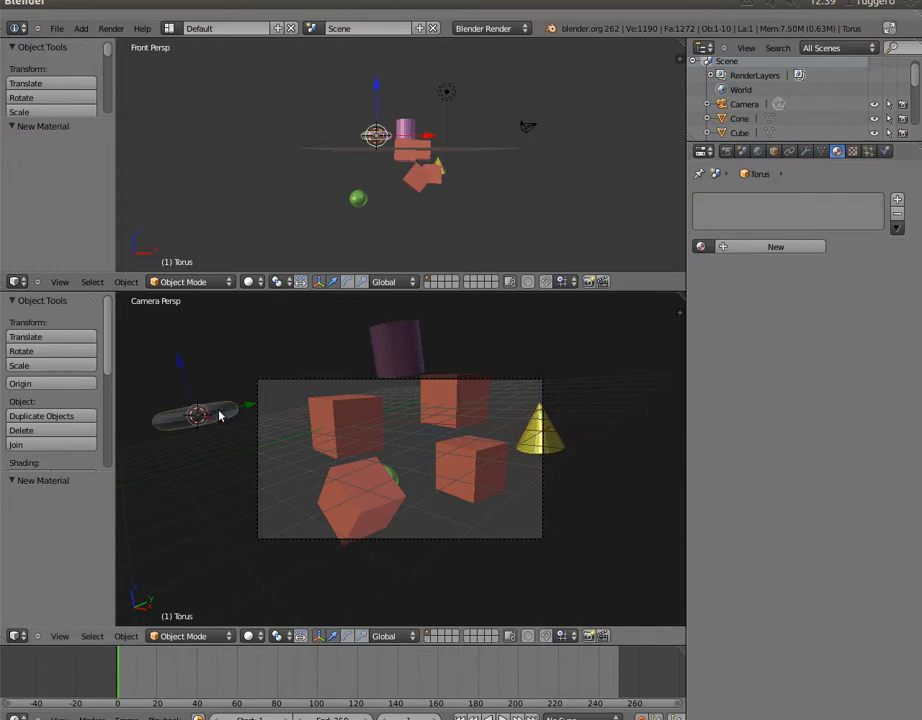
pyautogui.click(702, 247)
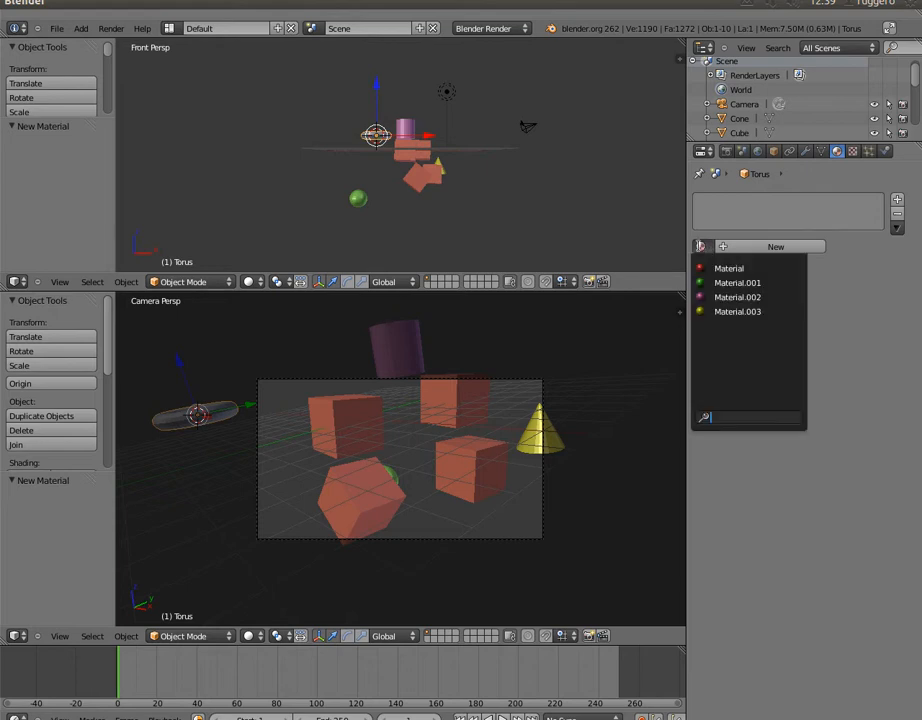
pyautogui.click(727, 311)
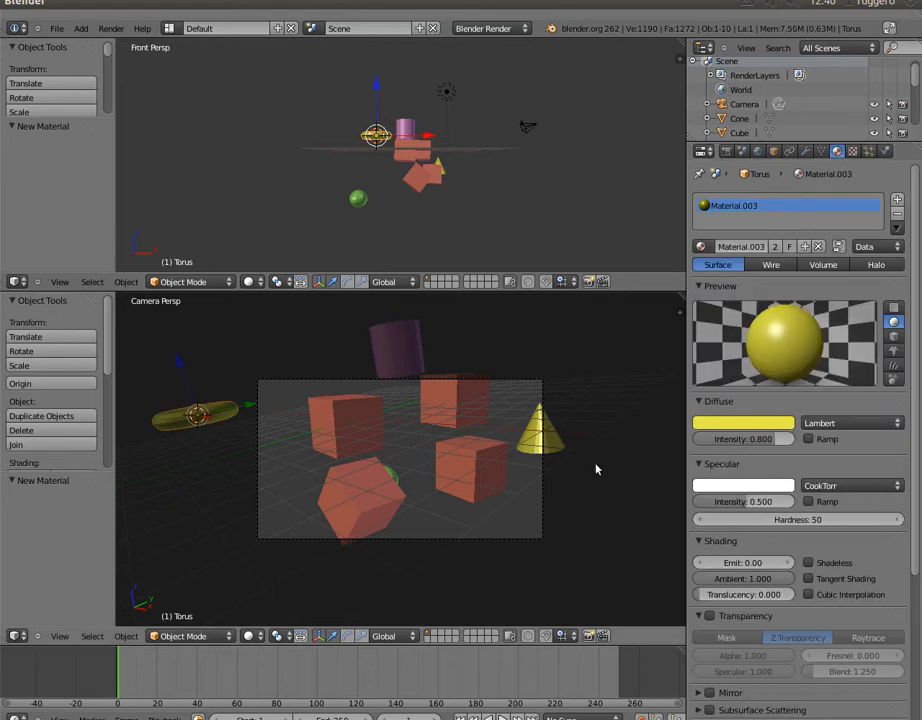
# Duplicate the torus and place the copy about X 1, Y 0.2 and Z -1.3 away from the original
pyautogui.scroll(3, 461, 209)
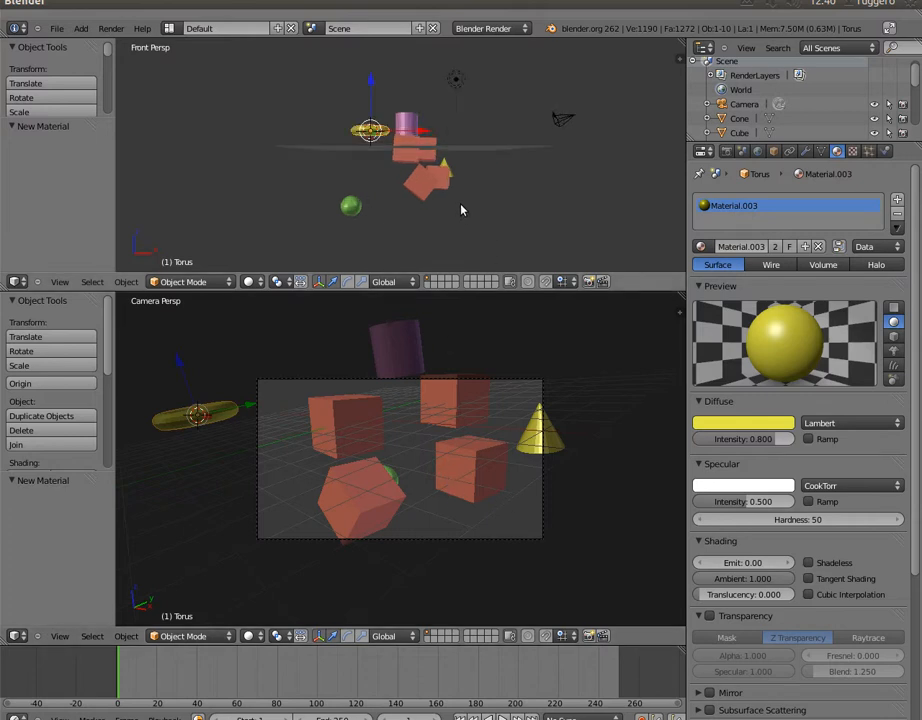
pyautogui.moveTo(461, 209); pyautogui.dragTo(465, 230, button='middle')
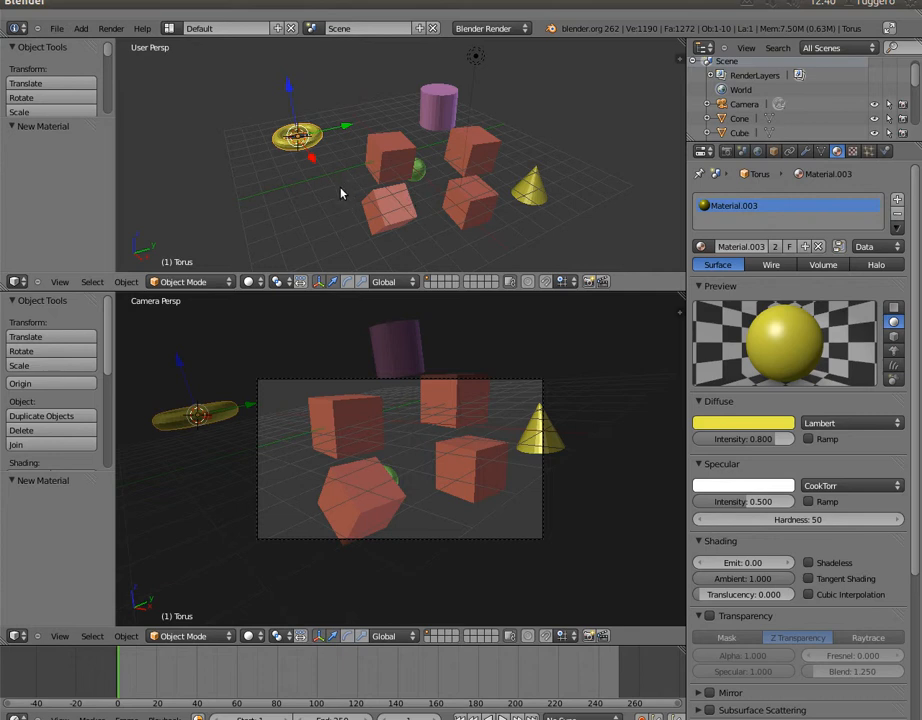
pyautogui.hotkey('shift', 'd')
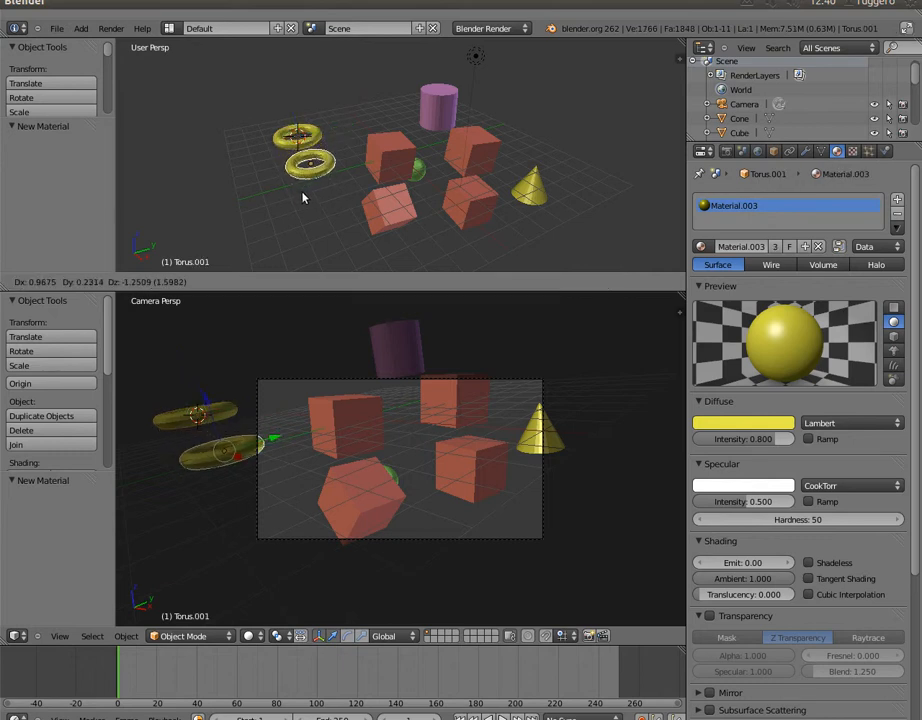
pyautogui.click(304, 197)
# Move the duplicated torus about 0.6 along X and 1.2 along Z so that it overlaps the original torus
pyautogui.press('KP_7')
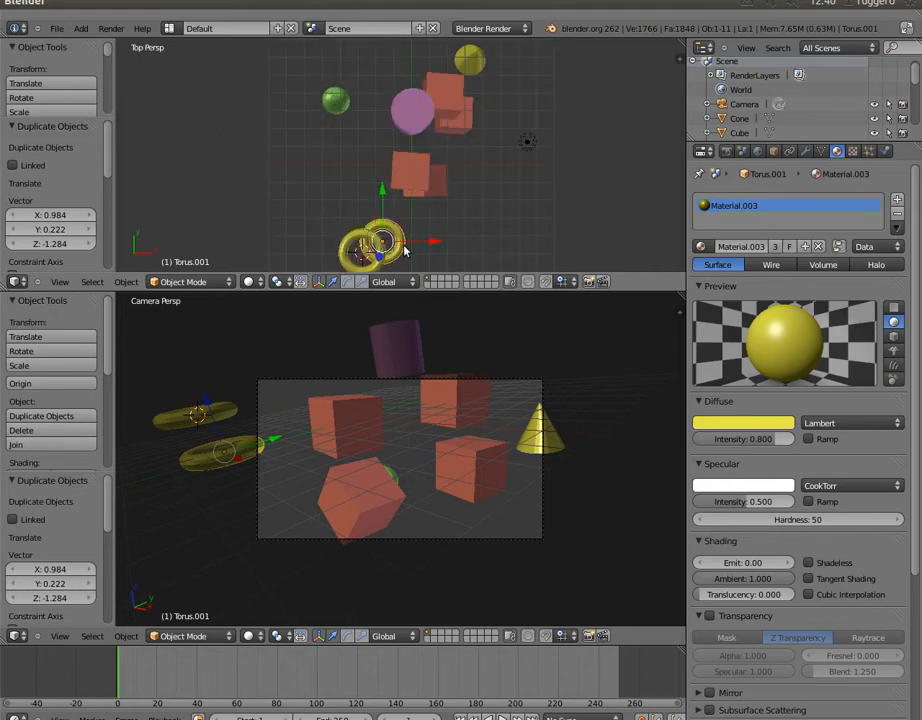
pyautogui.press('KP_1')
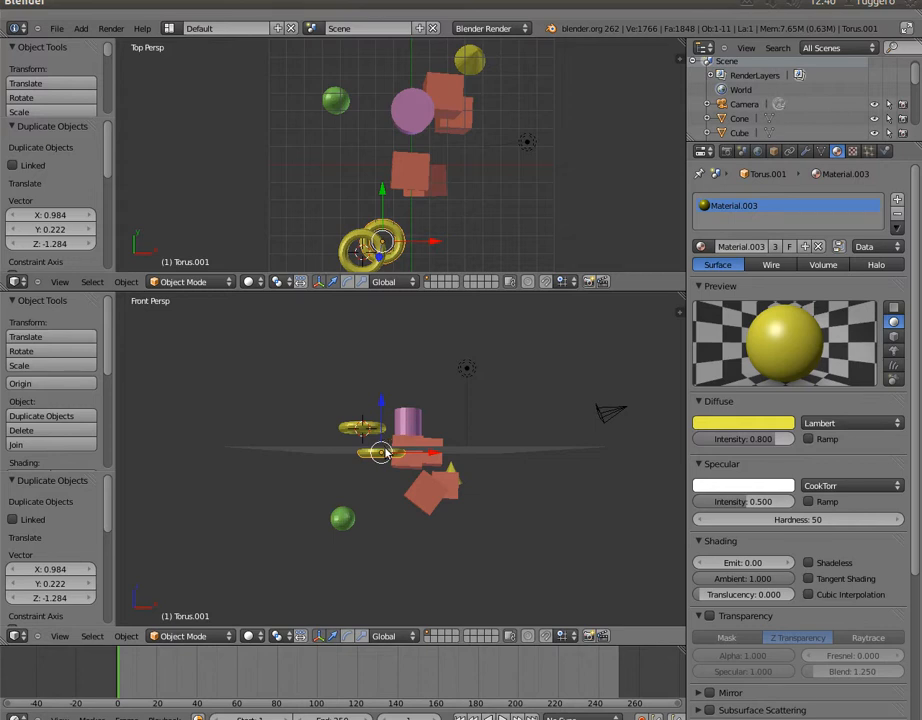
pyautogui.press('g')
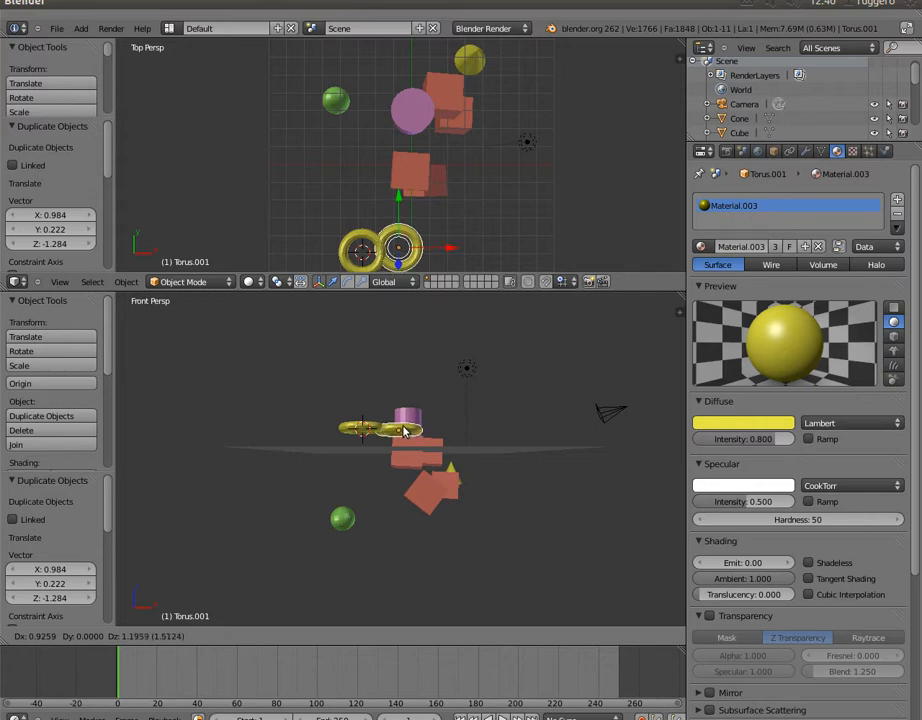
pyautogui.click(401, 430)
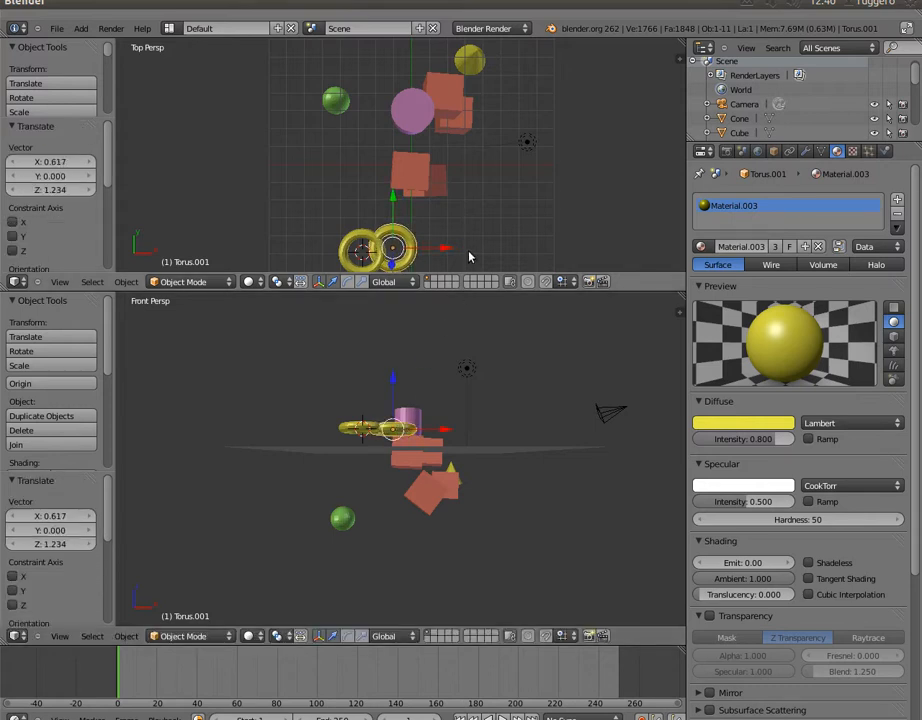
# Add the original torus to the selection and join the two overlapping tori into one object
pyautogui.keyDown('shift'); pyautogui.moveTo(469, 257); pyautogui.dragTo(457, 212, button='middle'); pyautogui.keyUp('shift')
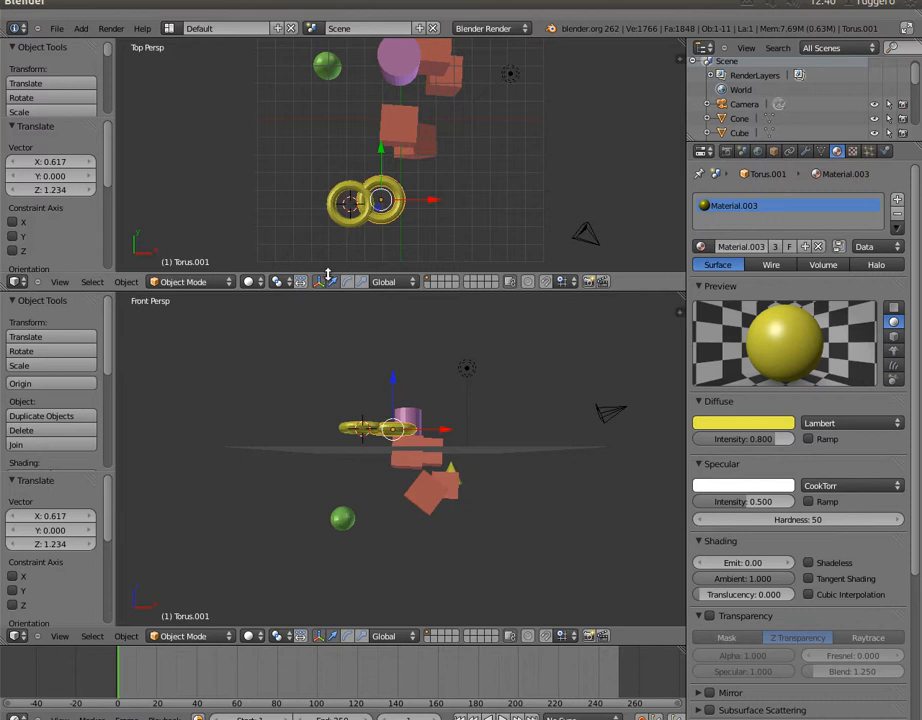
pyautogui.rightClick(340, 197)
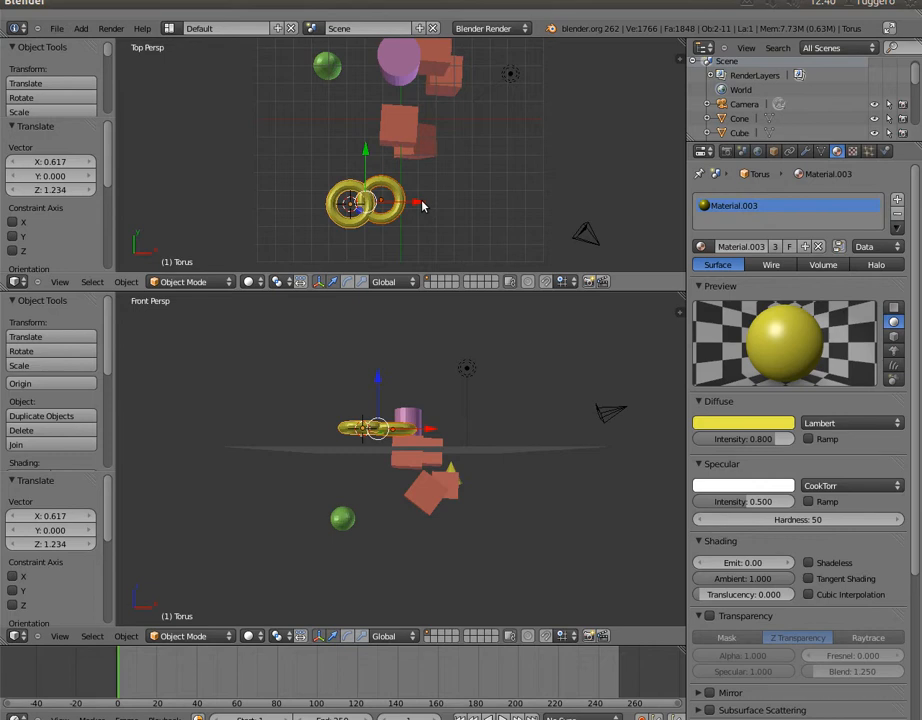
pyautogui.hotkey('ctrl', 'j')
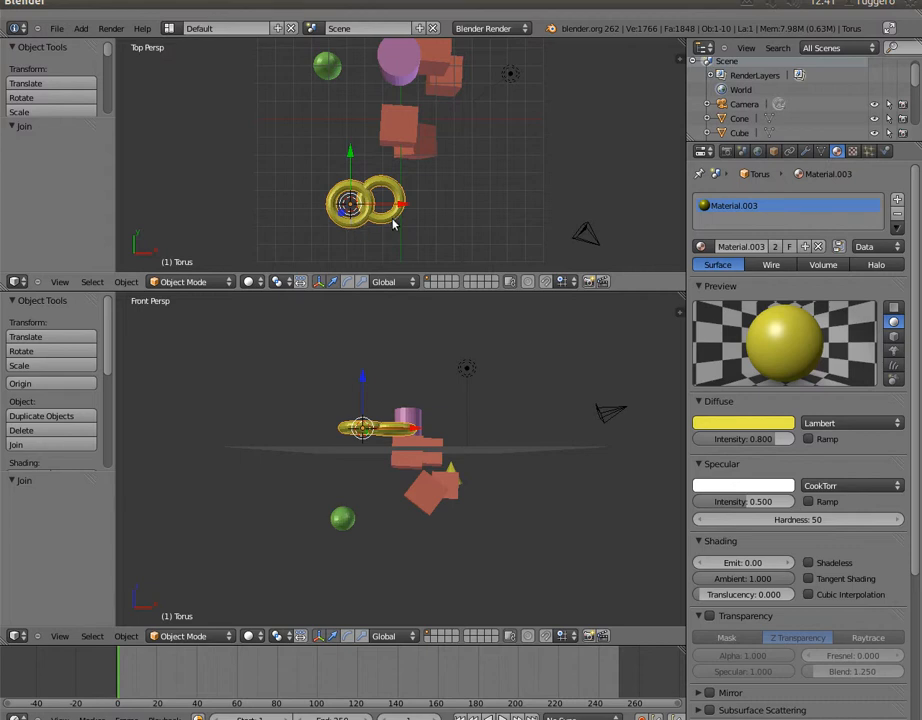
# Duplicate the joined tori about 6.5 along X and 0.7 along Y, and rotate the copy about 48° around the X axis
pyautogui.hotkey('shift', 'd')
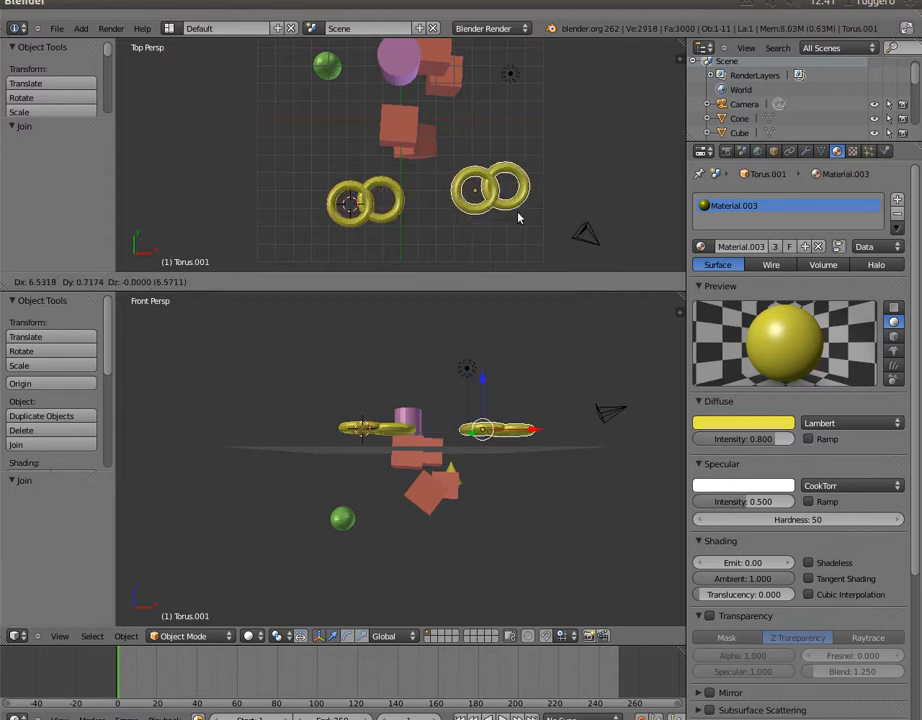
pyautogui.click(516, 213)
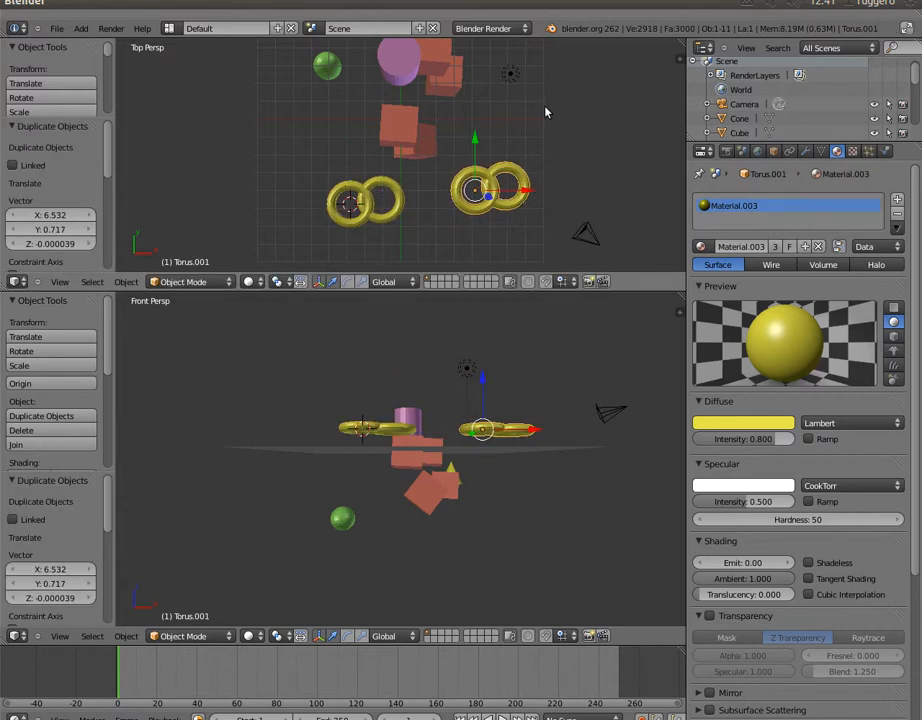
pyautogui.press('r')
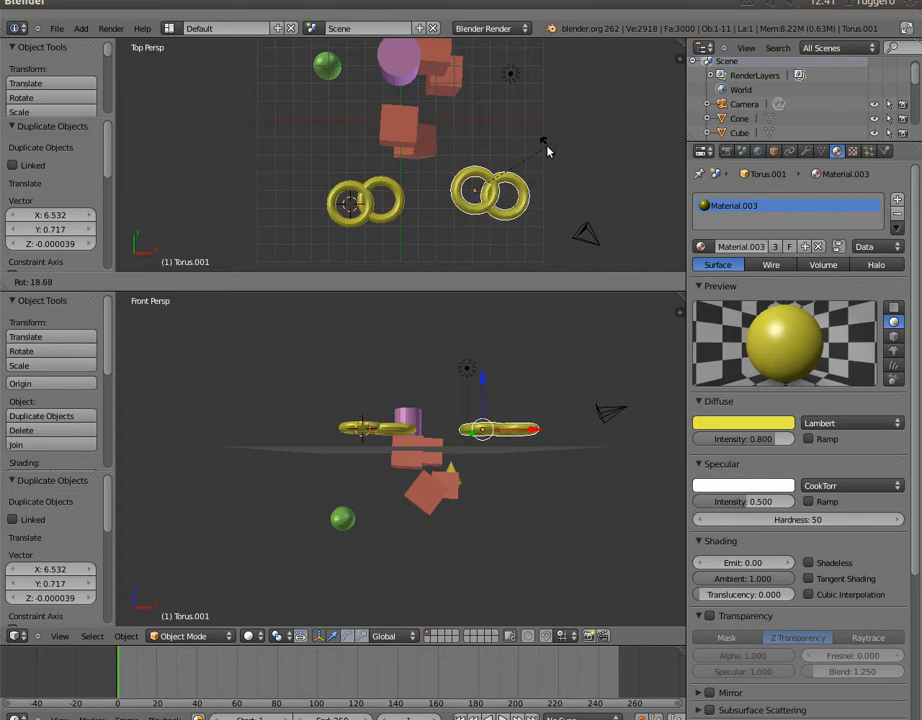
pyautogui.press('x')
pyautogui.click(545, 207)
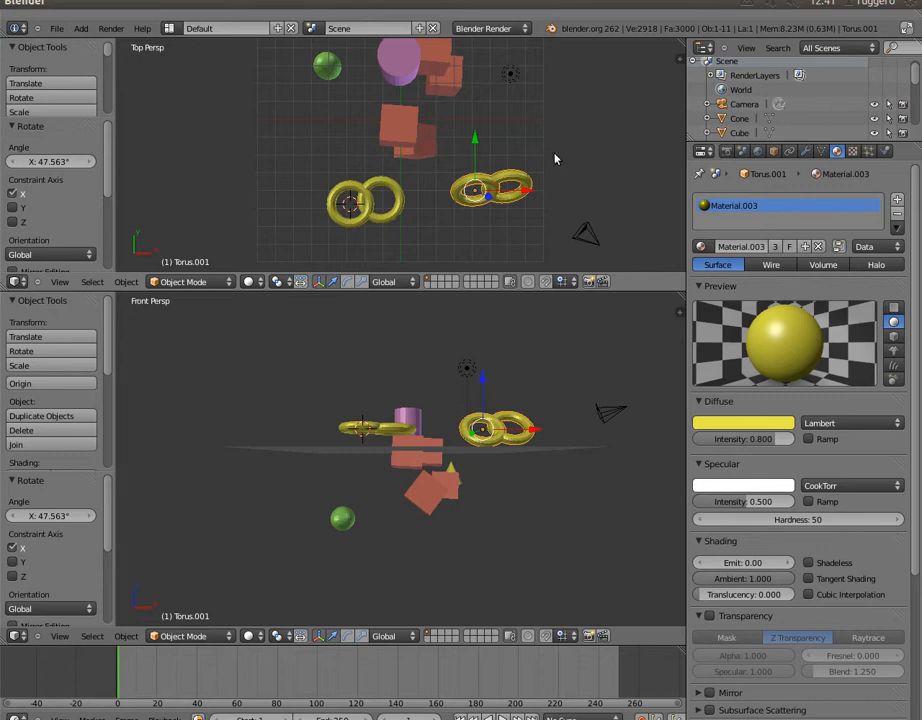
# Move the camera away from the objects, about 10.3 along X and -7.5 along Y
pyautogui.scroll(-2, 555, 159)
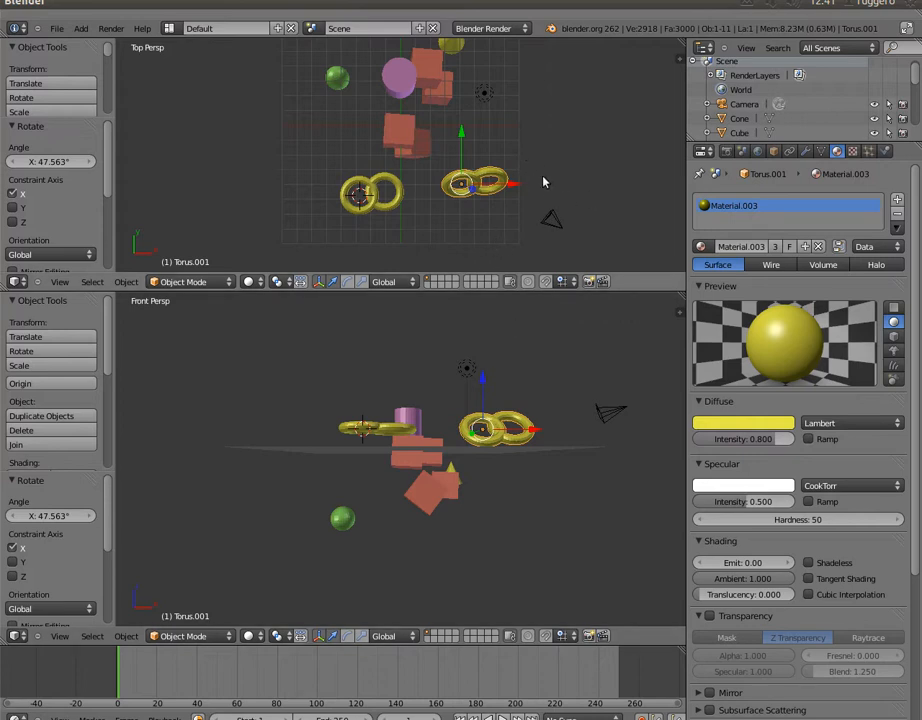
pyautogui.press('KP_0')
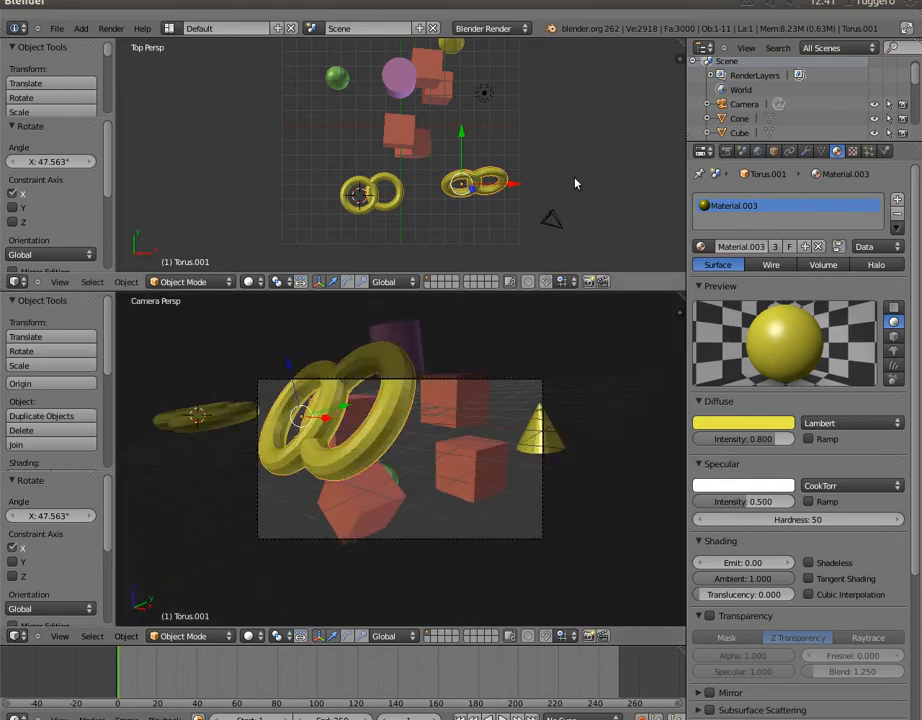
pyautogui.rightClick(559, 228)
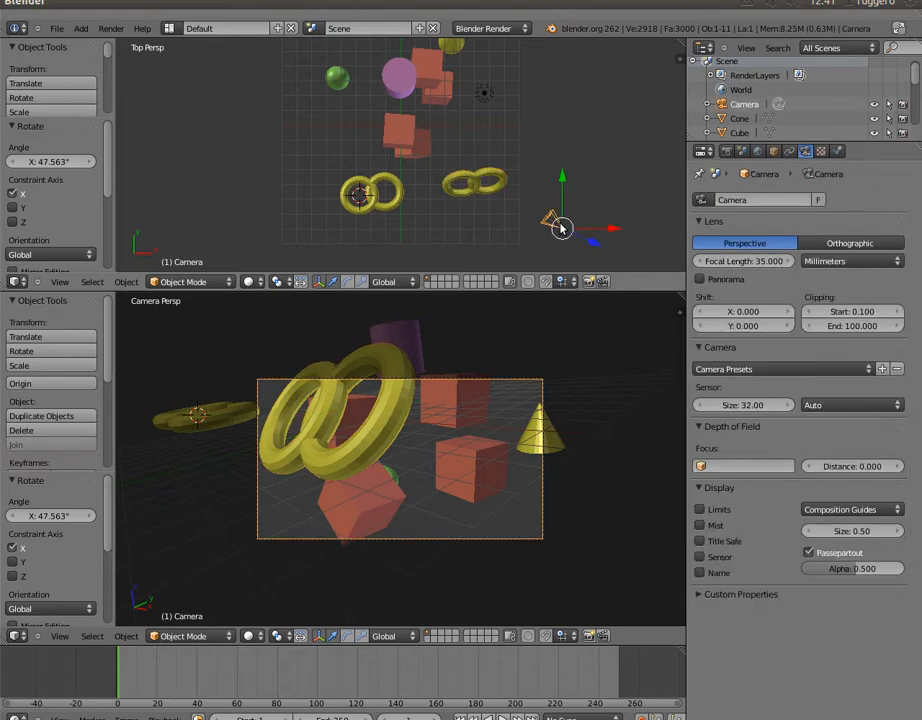
pyautogui.scroll(-4, 424, 199)
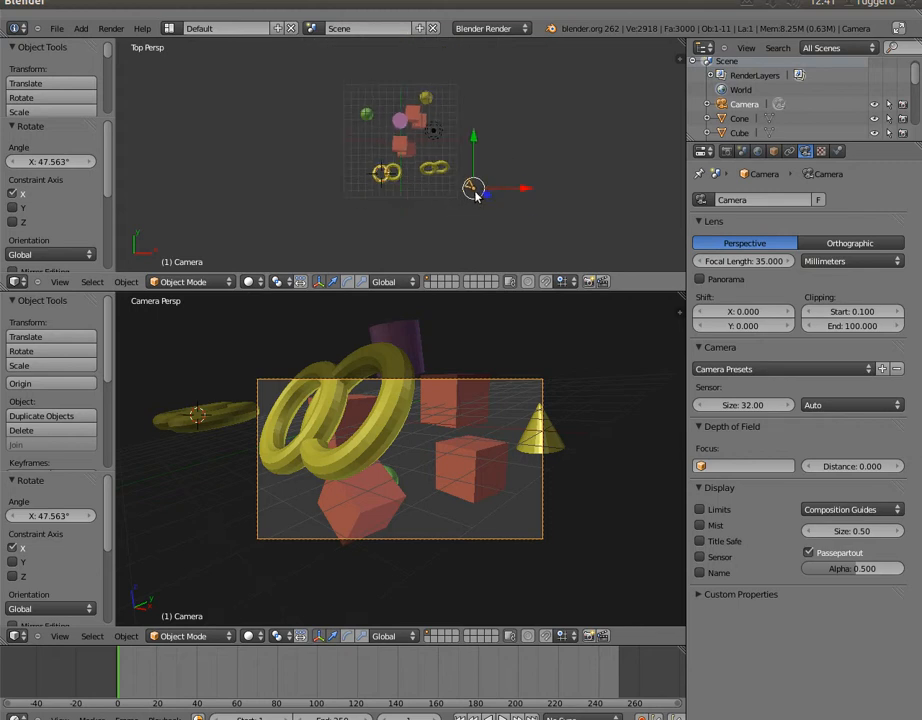
pyautogui.press('g')
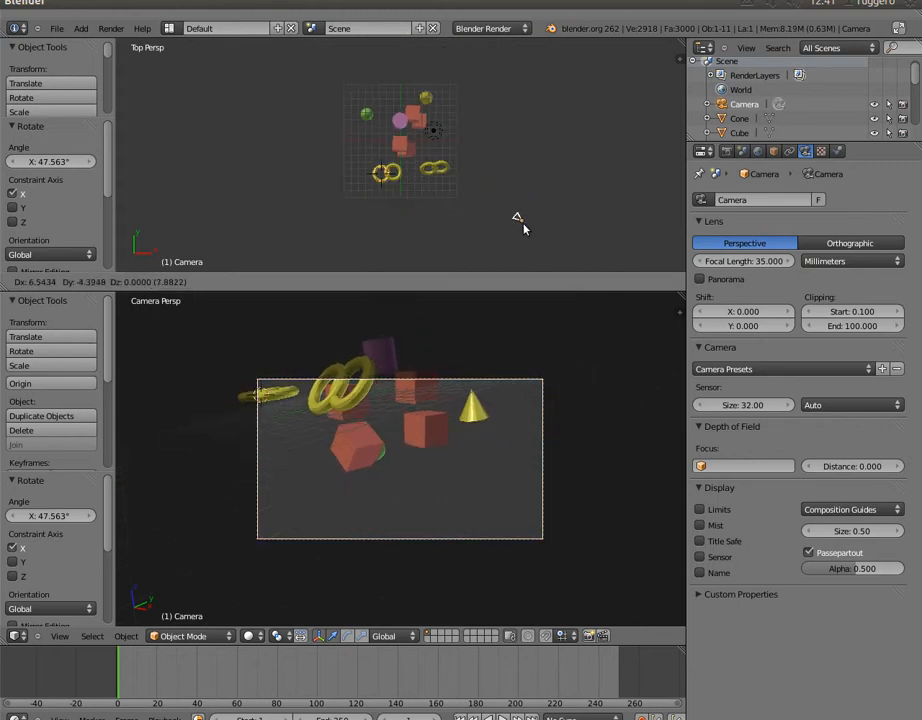
pyautogui.click(556, 245)
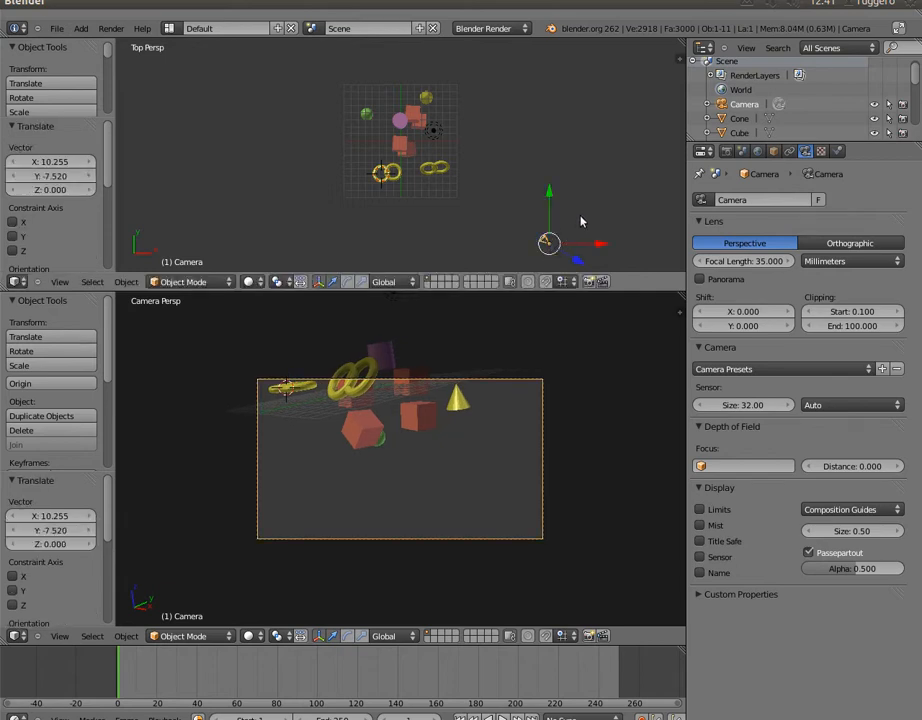
# Rotate the camera about 15° around the global X axis to bring the objects into the frame
pyautogui.press('r')
pyautogui.press('x')
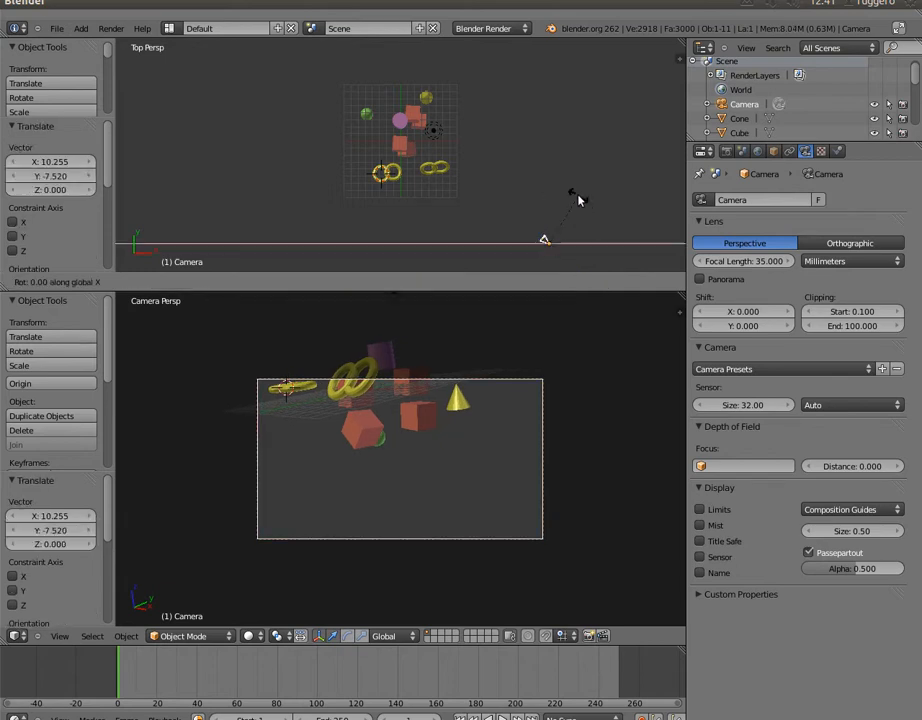
pyautogui.click(582, 214)
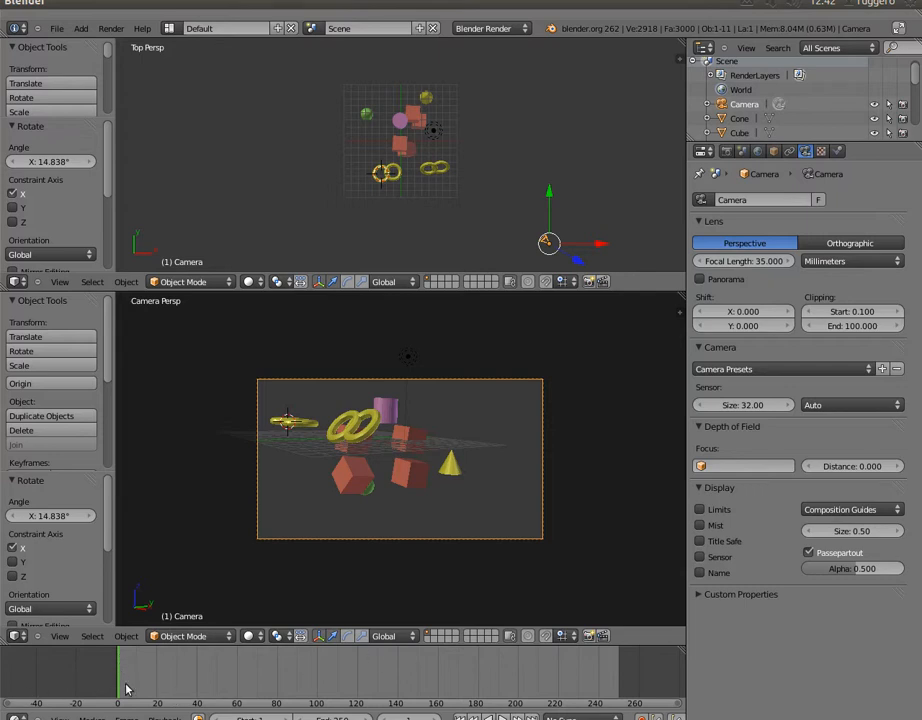
# Insert Location and Rotation keyframes at frame 1 for the tilted cube, Cube.003
pyautogui.rightClick(352, 479)
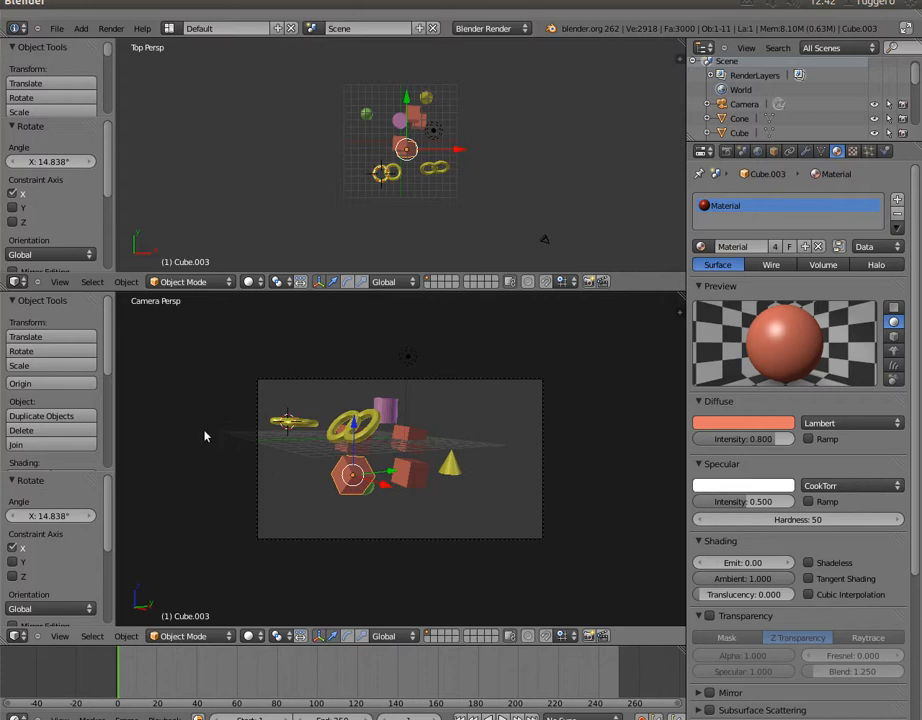
pyautogui.press('i')
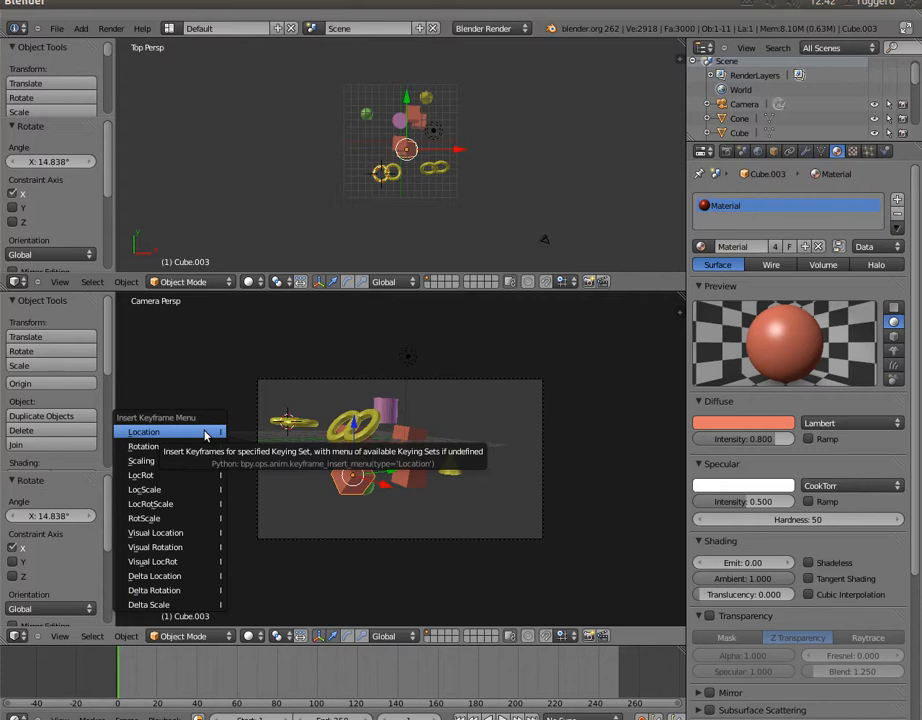
pyautogui.click(205, 433)
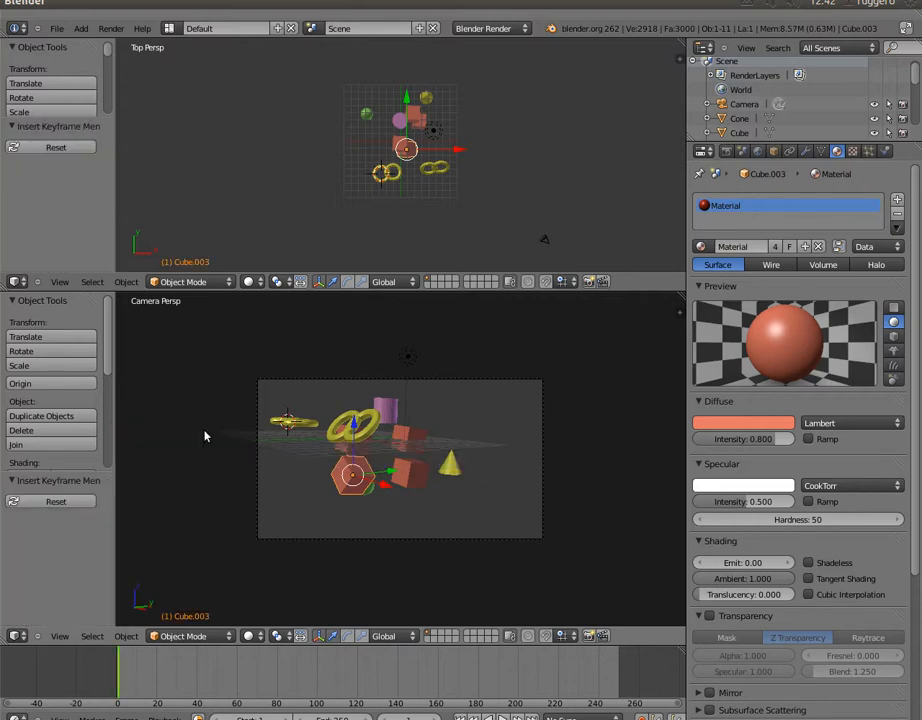
pyautogui.press('i')
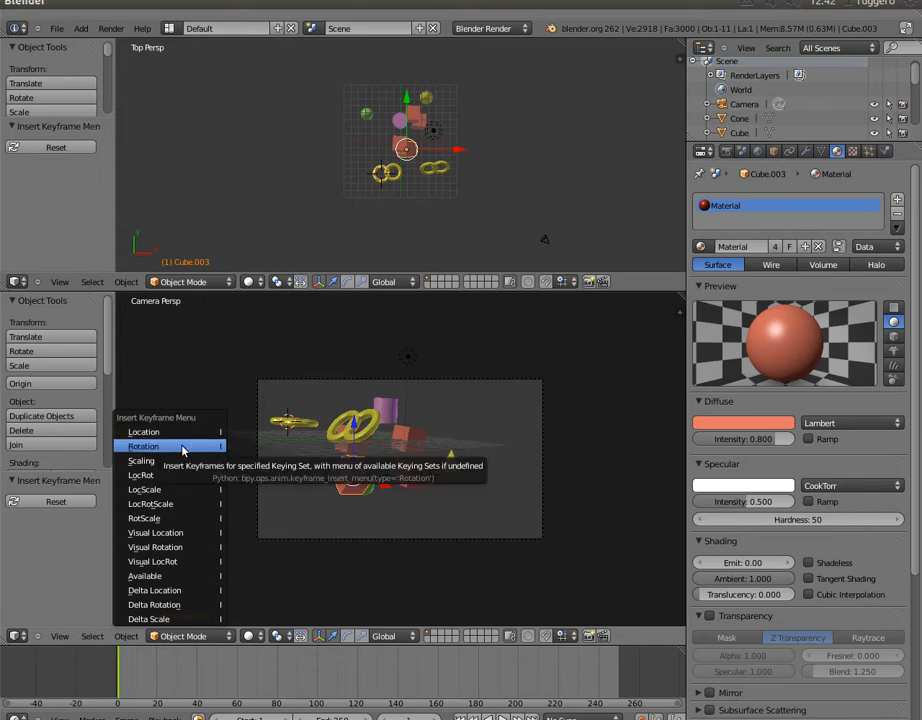
pyautogui.click(183, 449)
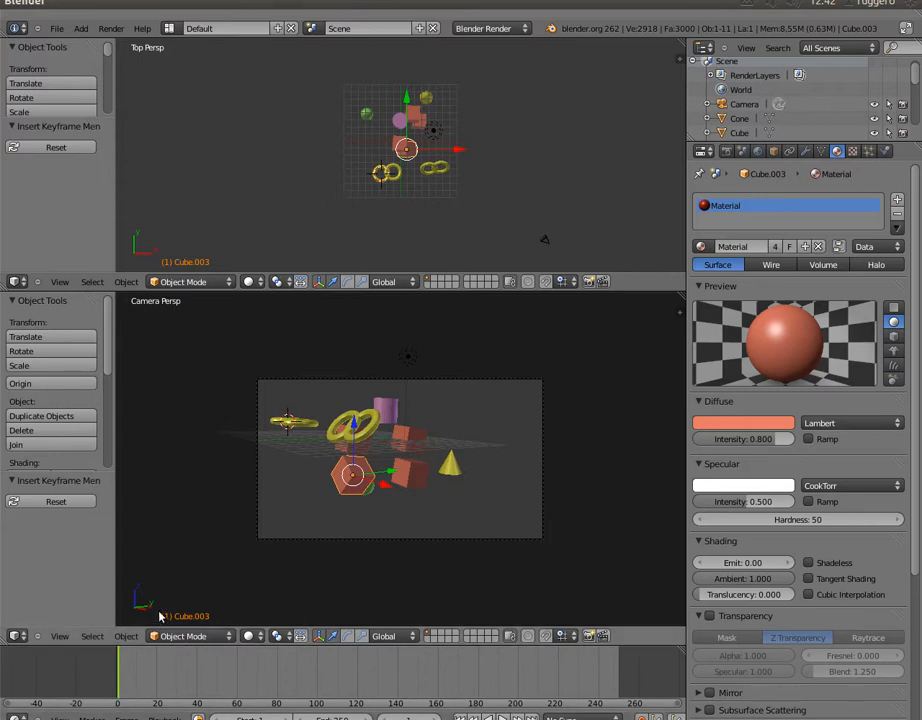
# At frame 60, move Cube.003 about X 5.3, Y 6.7 and Z 4.8, and rotate it about -61°
pyautogui.click(124, 684)
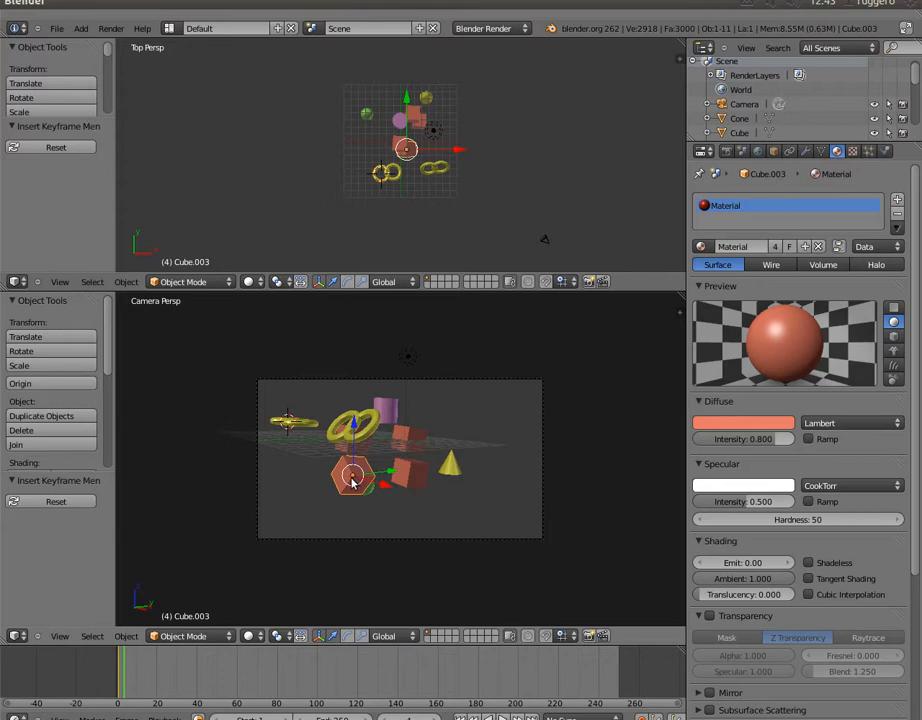
pyautogui.rightClick(370, 430)
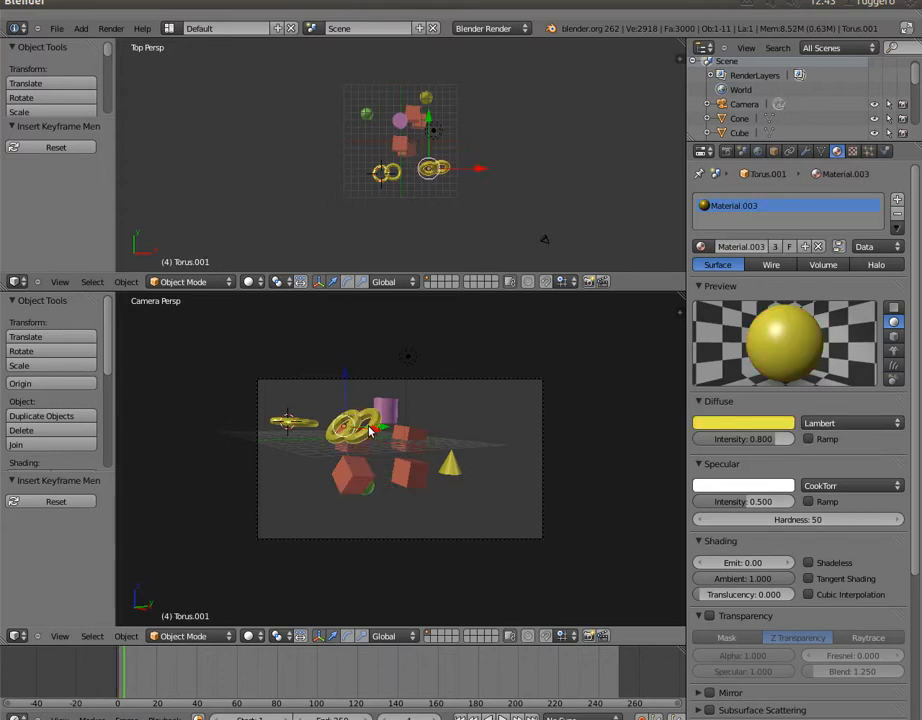
pyautogui.rightClick(357, 476)
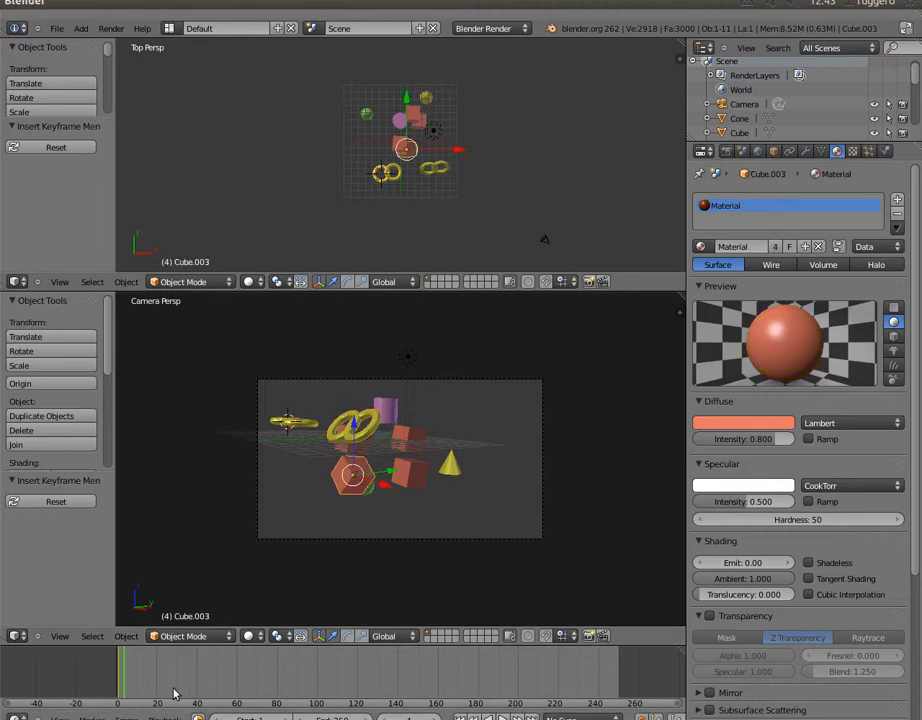
pyautogui.press('Up')
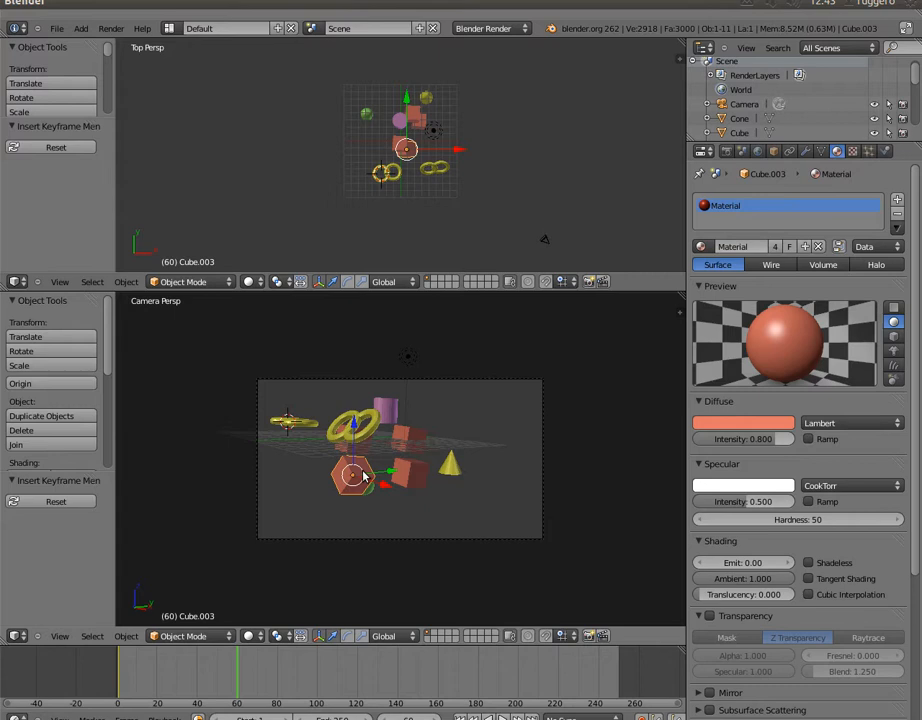
pyautogui.press('g')
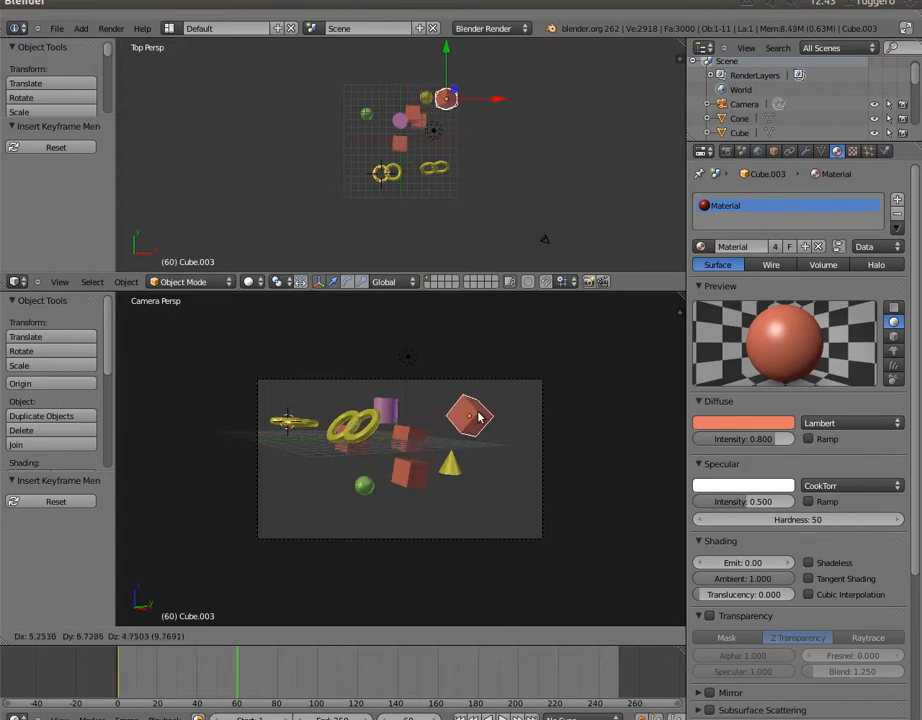
pyautogui.click(475, 418)
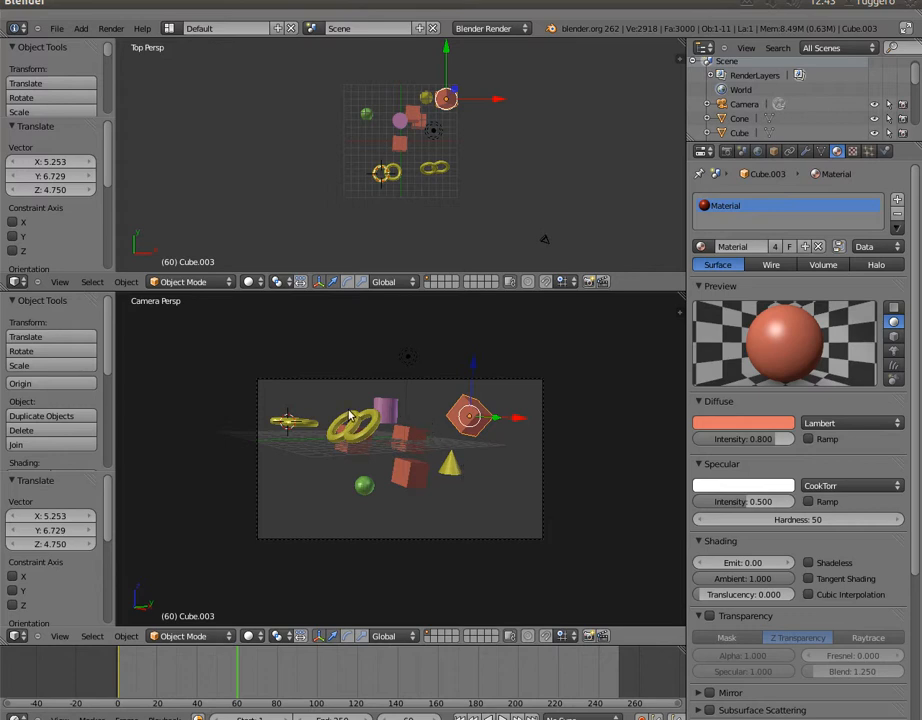
pyautogui.press('r')
pyautogui.click(418, 503)
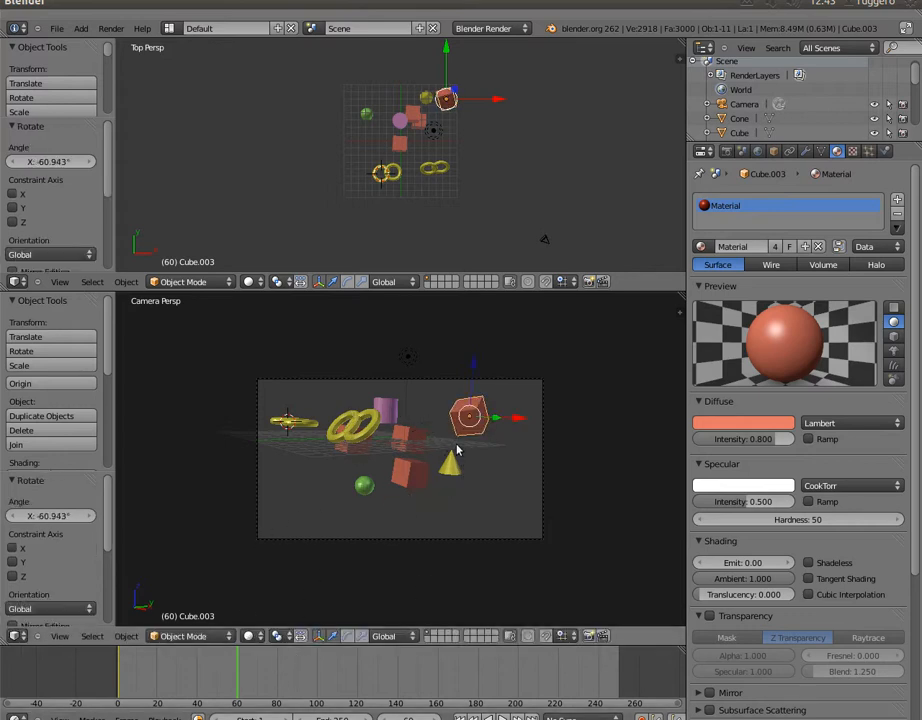
# Insert Rotation and Location keyframes at frame 60 for the moved cube
pyautogui.press('i')
pyautogui.click(226, 477)
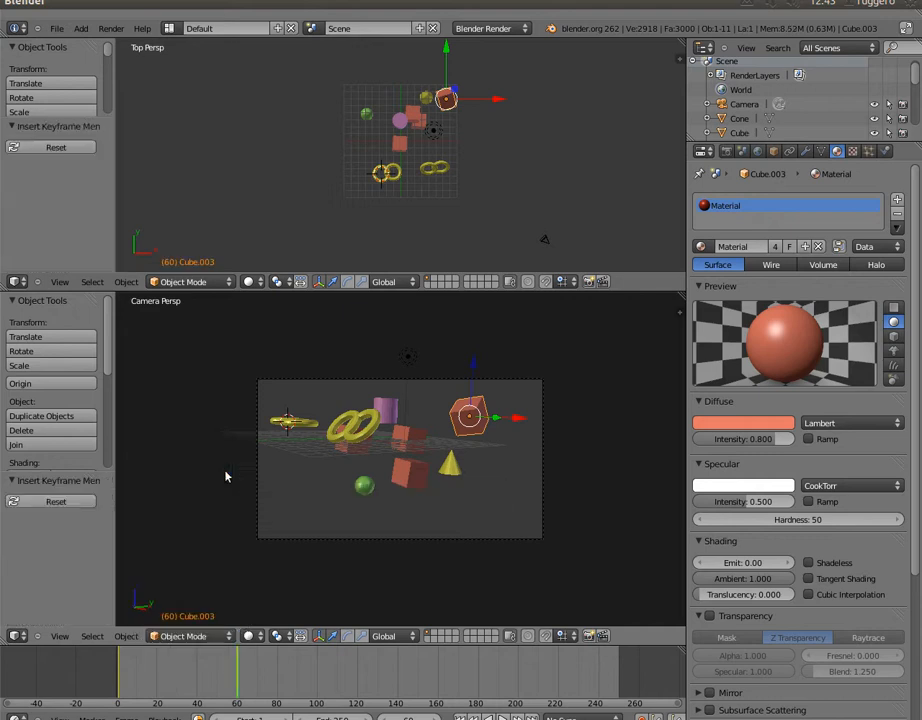
pyautogui.press('i')
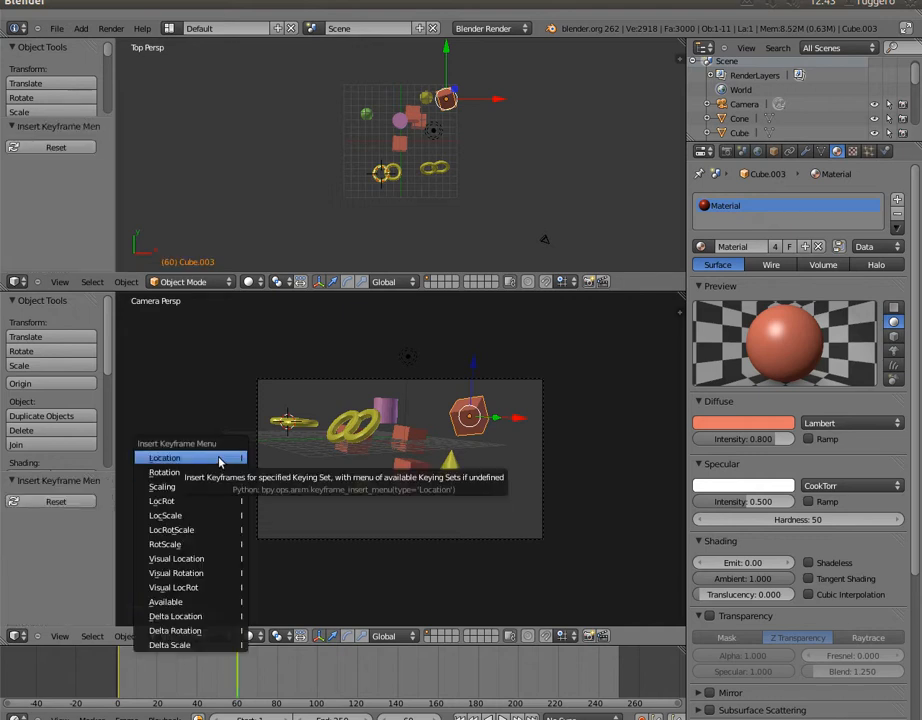
pyautogui.click(220, 459)
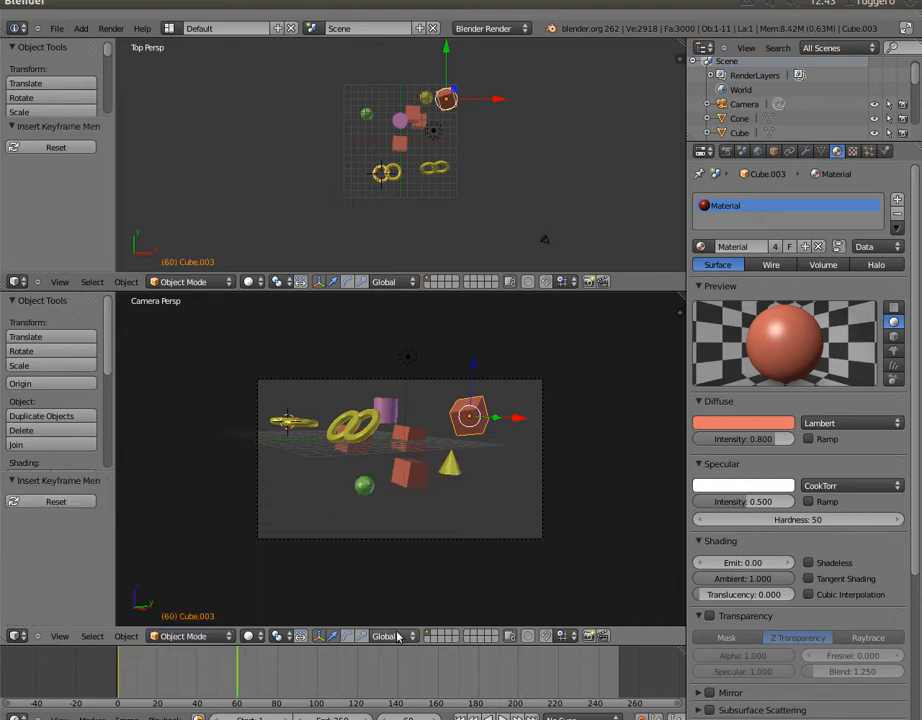
# Step the timeline forward to frame 63 and back to frame 7 to examine the interpolated motion of Cube.003
pyautogui.press('Right')
pyautogui.press('Right')
pyautogui.press('Right')
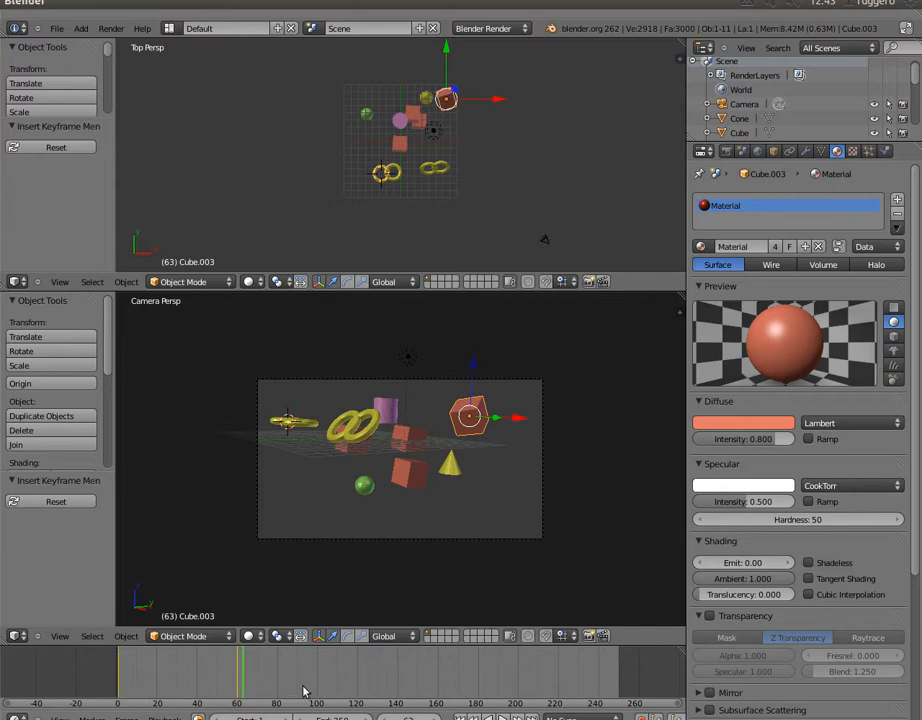
pyautogui.press('Left')
pyautogui.press('Left')
pyautogui.press('Left')
pyautogui.press('Left')
pyautogui.press('Left')
pyautogui.press('Left')
pyautogui.press('Left')
pyautogui.press('Left')
pyautogui.press('Left')
pyautogui.press('Left')
pyautogui.press('Left')
pyautogui.press('Left')
pyautogui.press('Left')
pyautogui.press('Left')
pyautogui.press('Left')
pyautogui.press('Left')
pyautogui.press('Left')
pyautogui.press('Left')
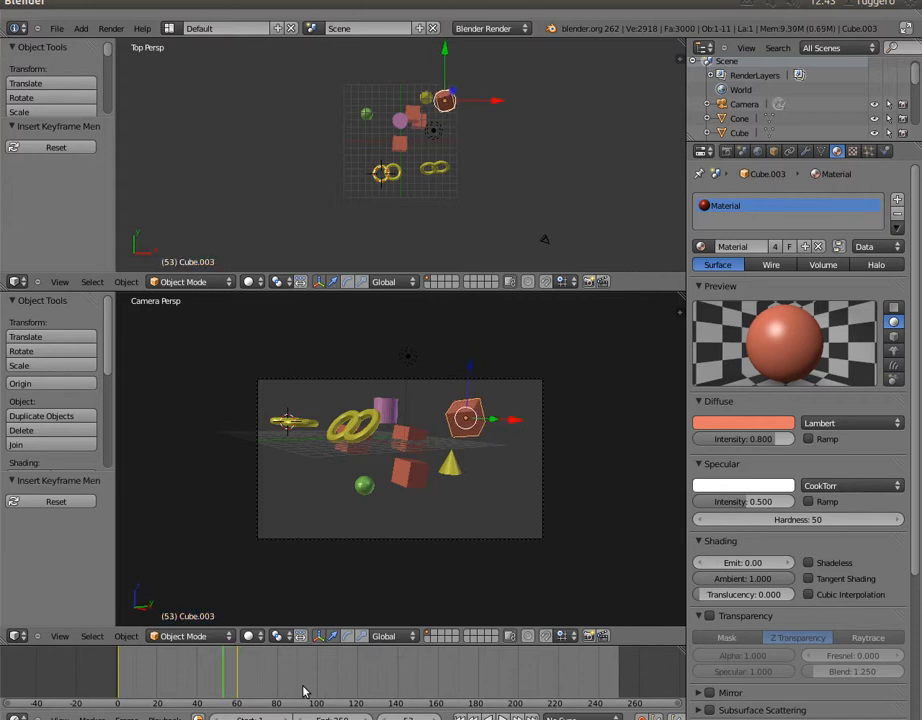
pyautogui.press('Left')
pyautogui.press('Left')
pyautogui.press('Left')
pyautogui.press('Left')
pyautogui.press('Left')
pyautogui.press('Left')
pyautogui.press('Left')
pyautogui.press('Left')
pyautogui.press('Left')
pyautogui.press('Left')
pyautogui.press('Left')
pyautogui.press('Left')
pyautogui.press('Left')
pyautogui.press('Left')
pyautogui.press('Left')
pyautogui.press('Left')
pyautogui.press('Left')
pyautogui.press('Left')
pyautogui.press('Left')
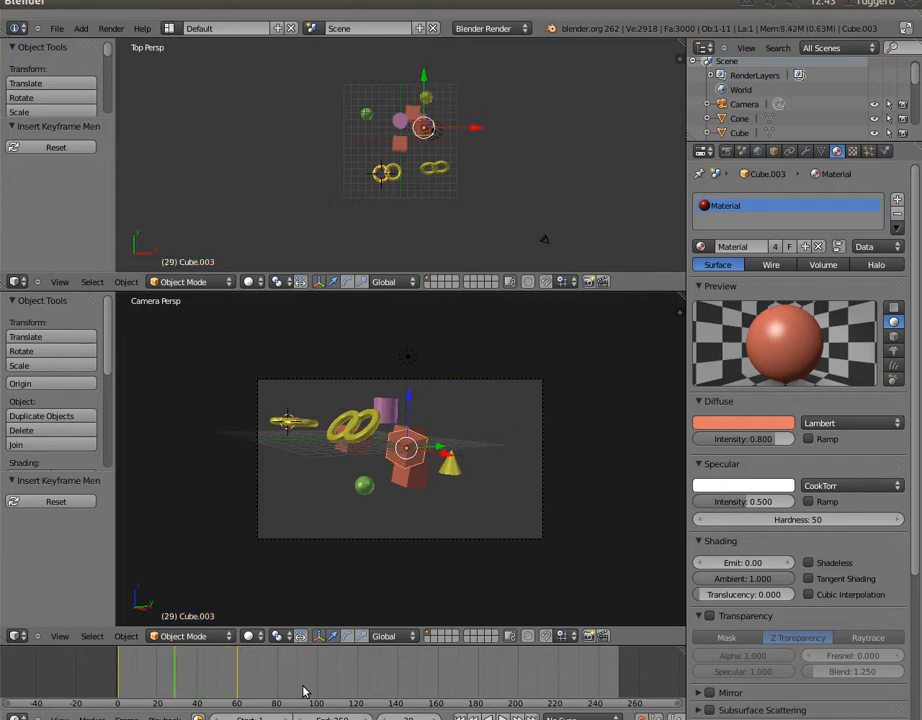
pyautogui.press('Left')
pyautogui.press('Left')
pyautogui.press('Left')
pyautogui.press('Left')
pyautogui.press('Left')
pyautogui.press('Left')
pyautogui.press('Left')
pyautogui.press('Left')
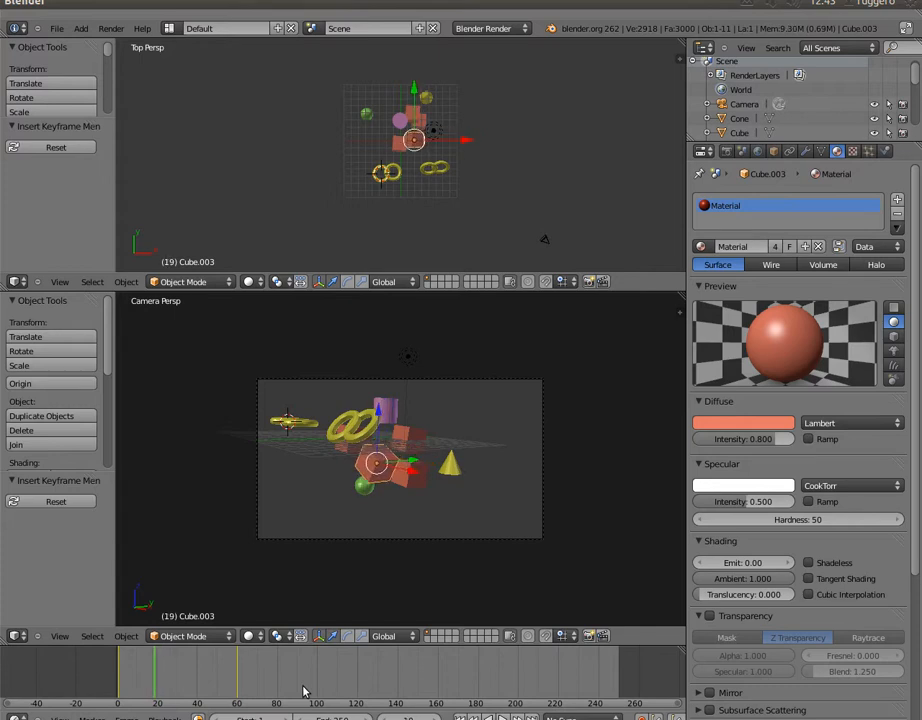
pyautogui.press('Left')
pyautogui.press('Left')
pyautogui.press('Left')
pyautogui.press('Left')
pyautogui.press('Left')
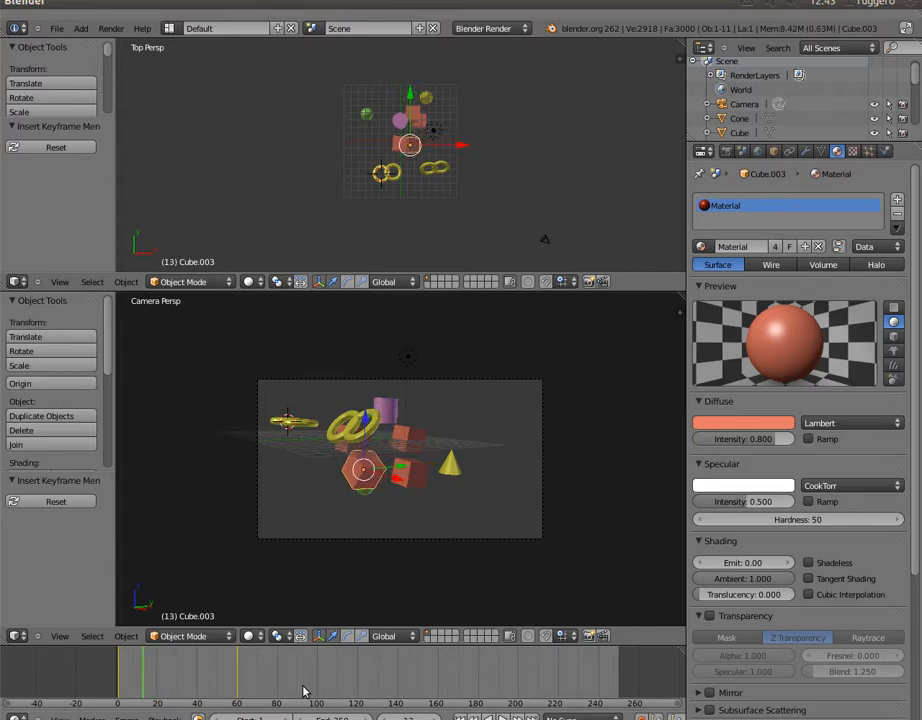
pyautogui.press('Left')
pyautogui.press('Left')
pyautogui.press('Left')
pyautogui.press('Left')
pyautogui.press('Left')
pyautogui.press('Left')
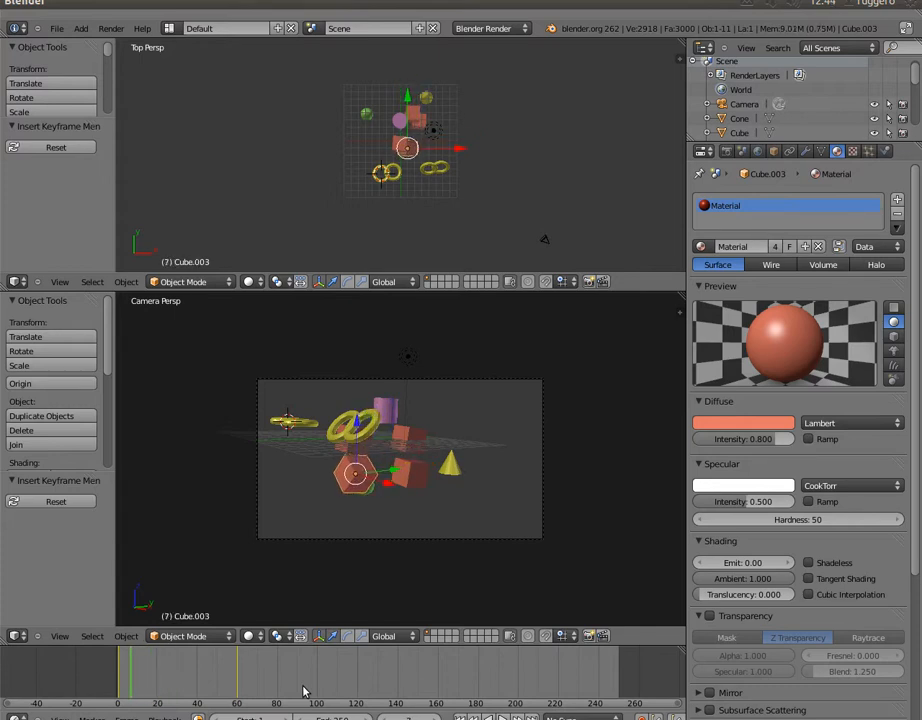
# Scrub repeatedly forward and back through the first 44 frames to review Cube.003's movement and rotation, returning to frame 1
pyautogui.press('Right')
pyautogui.press('Right')
pyautogui.press('Right')
pyautogui.press('Right')
pyautogui.press('Right')
pyautogui.press('Right')
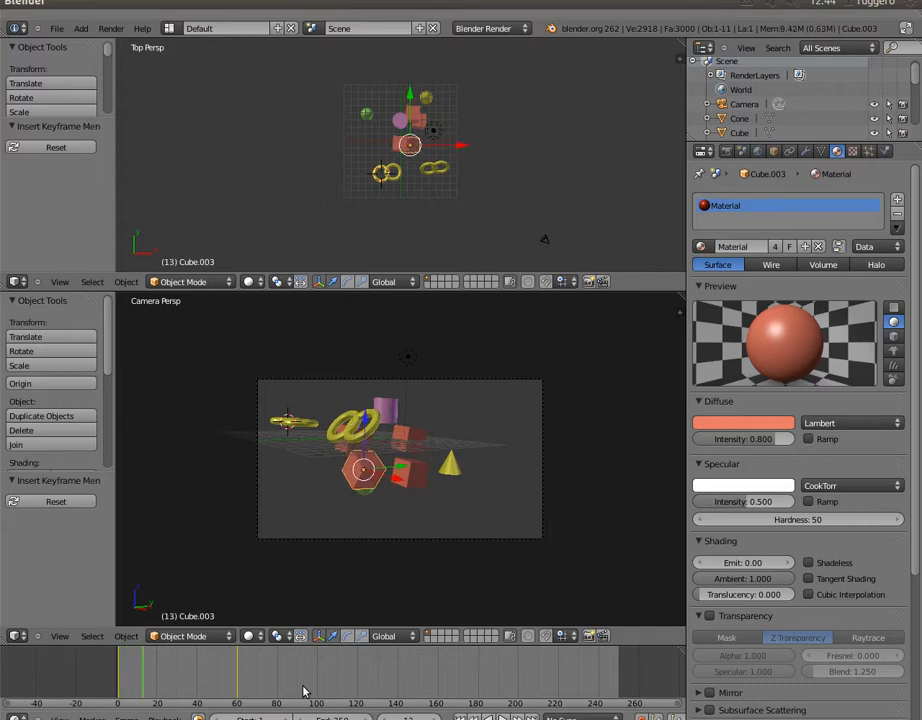
pyautogui.press('Right')
pyautogui.press('Right')
pyautogui.press('Right')
pyautogui.press('Right')
pyautogui.press('Right')
pyautogui.press('Right')
pyautogui.press('Right')
pyautogui.press('Right')
pyautogui.press('Right')
pyautogui.press('Right')
pyautogui.press('Right')
pyautogui.press('Right')
pyautogui.press('Right')
pyautogui.press('Right')
pyautogui.press('Right')
pyautogui.press('Right')
pyautogui.press('Right')
pyautogui.press('Right')
pyautogui.press('Right')
pyautogui.press('Right')
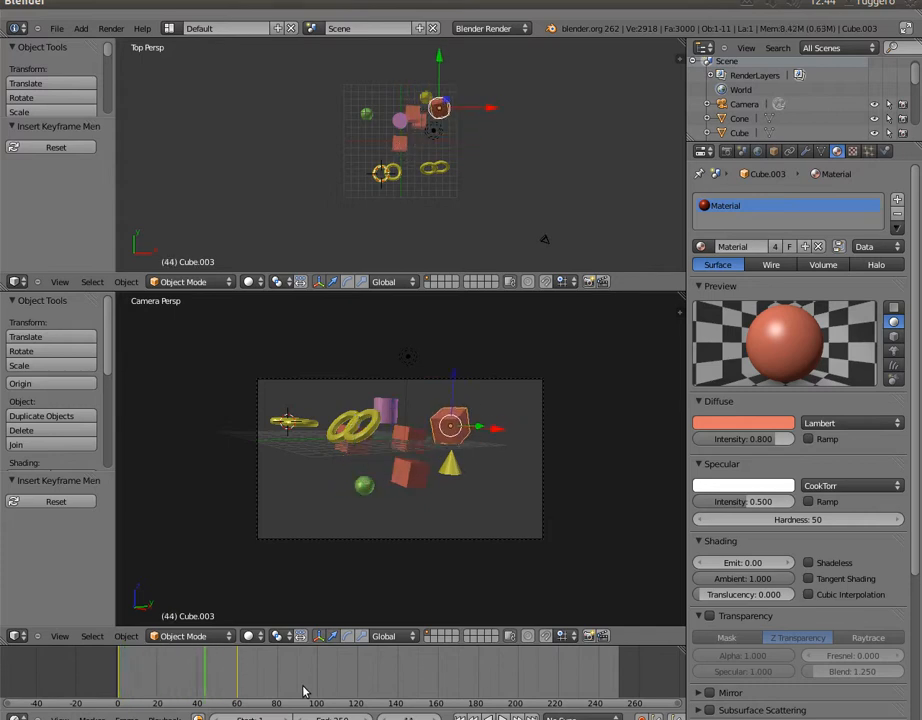
pyautogui.press('Left')
pyautogui.press('Left')
pyautogui.press('Left')
pyautogui.press('Left')
pyautogui.press('Left')
pyautogui.press('Left')
pyautogui.press('Left')
pyautogui.press('Left')
pyautogui.press('Left')
pyautogui.press('Left')
pyautogui.press('Left')
pyautogui.press('Left')
pyautogui.press('Left')
pyautogui.press('Left')
pyautogui.press('Left')
pyautogui.press('Left')
pyautogui.press('Left')
pyautogui.press('Left')
pyautogui.press('Left')
pyautogui.press('Left')
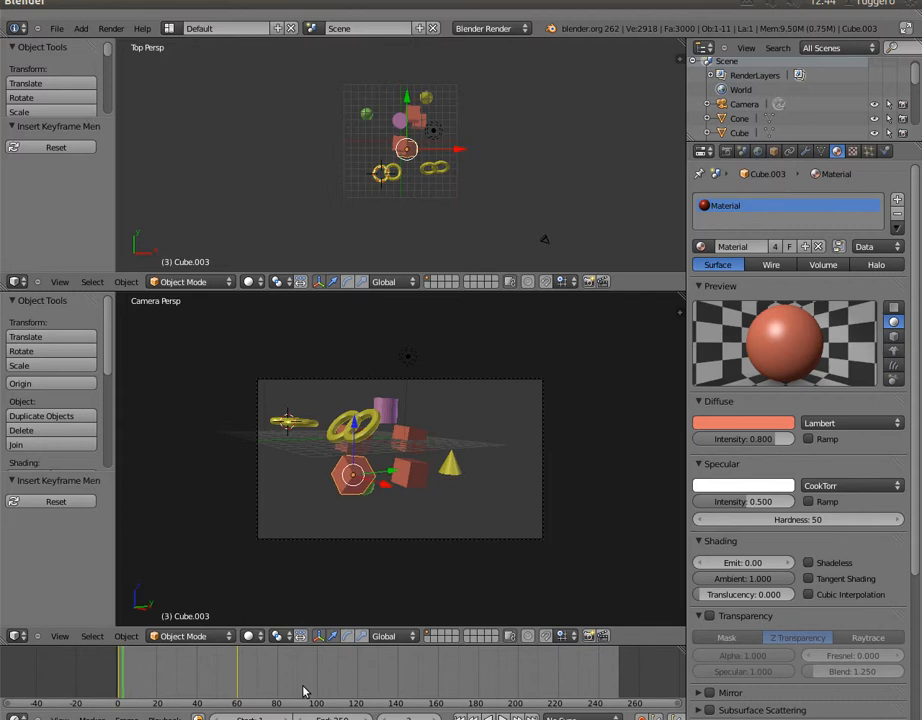
pyautogui.press('Right')
pyautogui.press('Right')
pyautogui.press('Right')
pyautogui.press('Right')
pyautogui.press('Right')
pyautogui.press('Right')
pyautogui.press('Right')
pyautogui.press('Right')
pyautogui.press('Right')
pyautogui.press('Right')
pyautogui.press('Right')
pyautogui.press('Right')
pyautogui.press('Right')
pyautogui.press('Right')
pyautogui.press('Right')
pyautogui.press('Right')
pyautogui.press('Right')
pyautogui.press('Right')
pyautogui.press('Right')
pyautogui.press('Right')
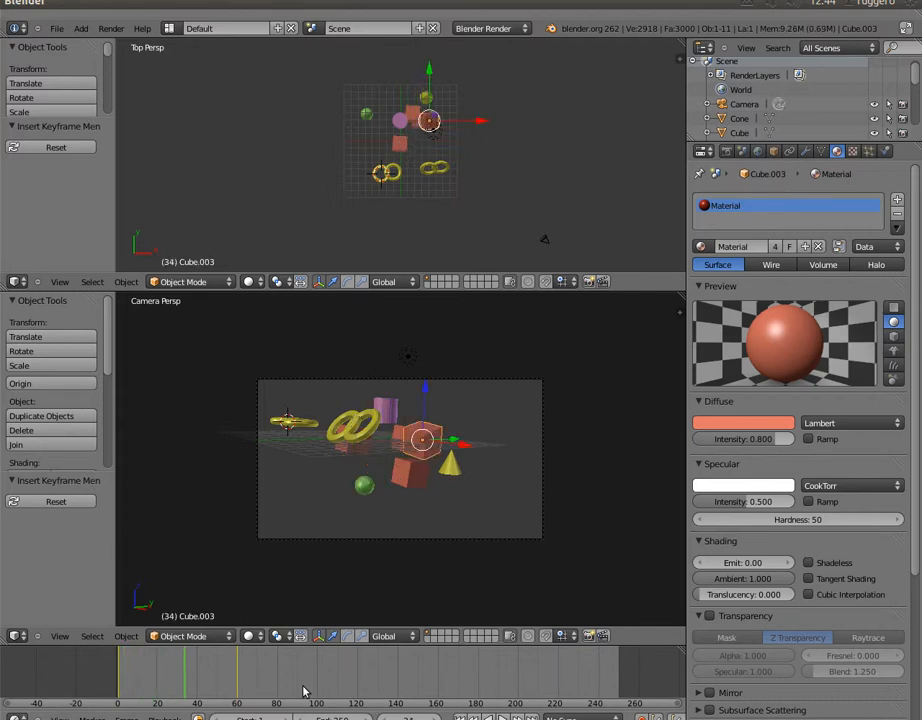
pyautogui.press('Left')
pyautogui.press('Left')
pyautogui.press('Left')
pyautogui.press('Left')
pyautogui.press('Left')
pyautogui.press('Left')
pyautogui.press('Left')
pyautogui.press('Left')
pyautogui.press('Left')
pyautogui.press('Left')
pyautogui.press('Left')
pyautogui.press('Left')
pyautogui.press('Left')
pyautogui.press('Left')
pyautogui.press('Left')
pyautogui.press('Left')
pyautogui.press('Left')
pyautogui.press('Left')
pyautogui.press('Left')
pyautogui.press('Left')
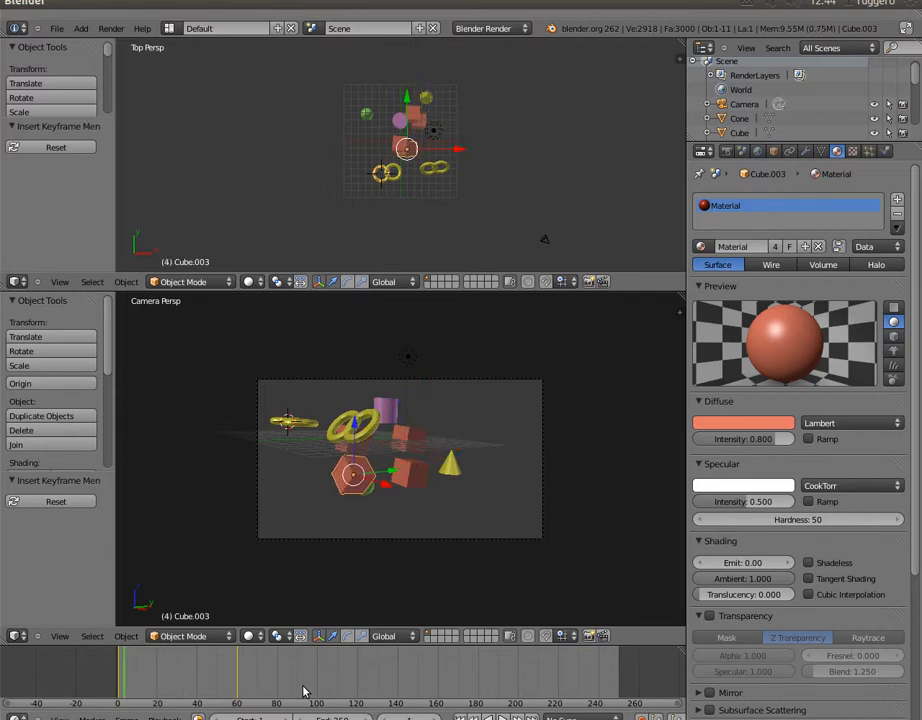
pyautogui.press('Left')
pyautogui.press('Left')
pyautogui.press('Left')
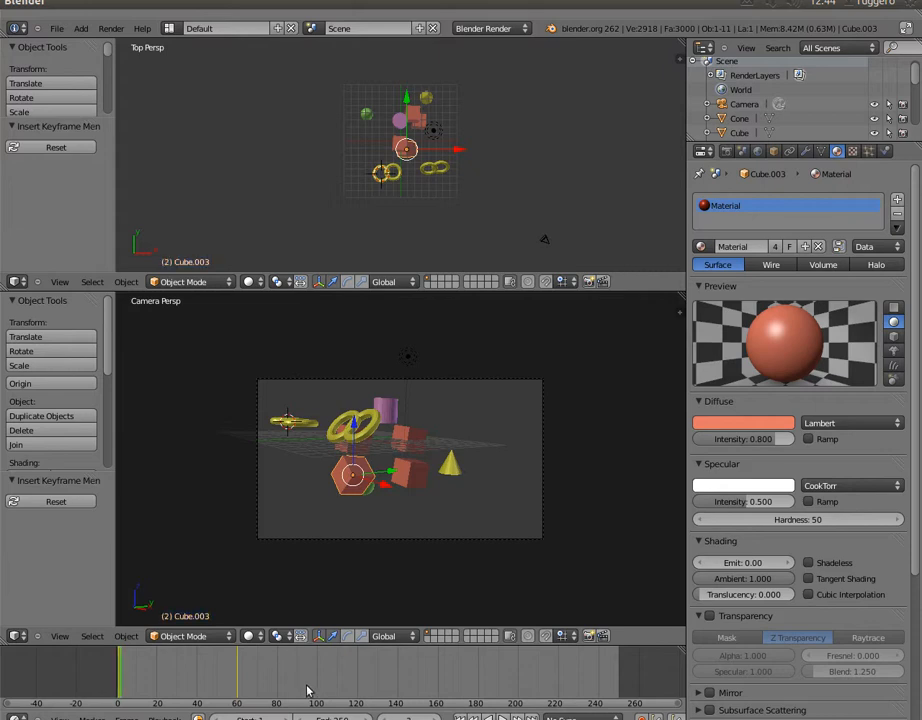
# Insert Location, Rotation and Scaling keyframes at frame 1 for the flat linked yellow rings, Torus
pyautogui.rightClick(322, 438)
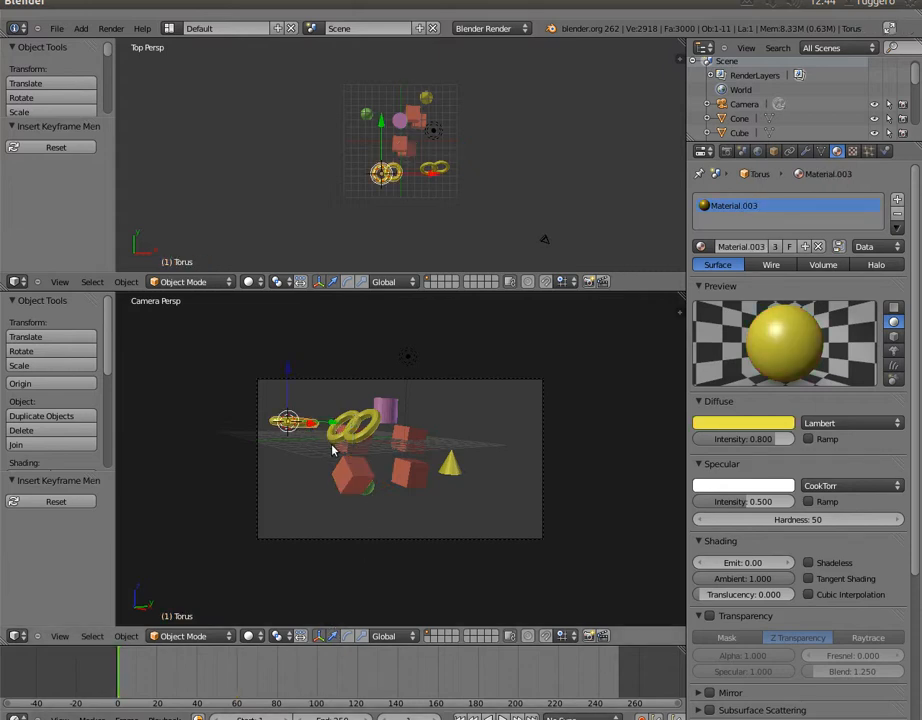
pyautogui.press('Right')
pyautogui.press('Left')
pyautogui.press('i')
pyautogui.click(331, 448)
pyautogui.press('i')
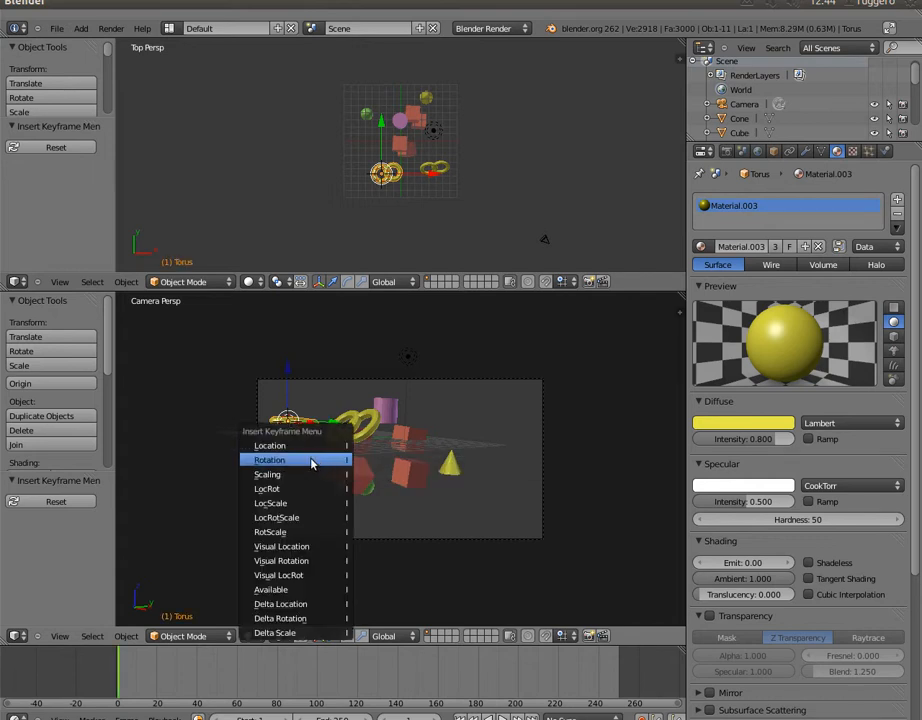
pyautogui.click(311, 461)
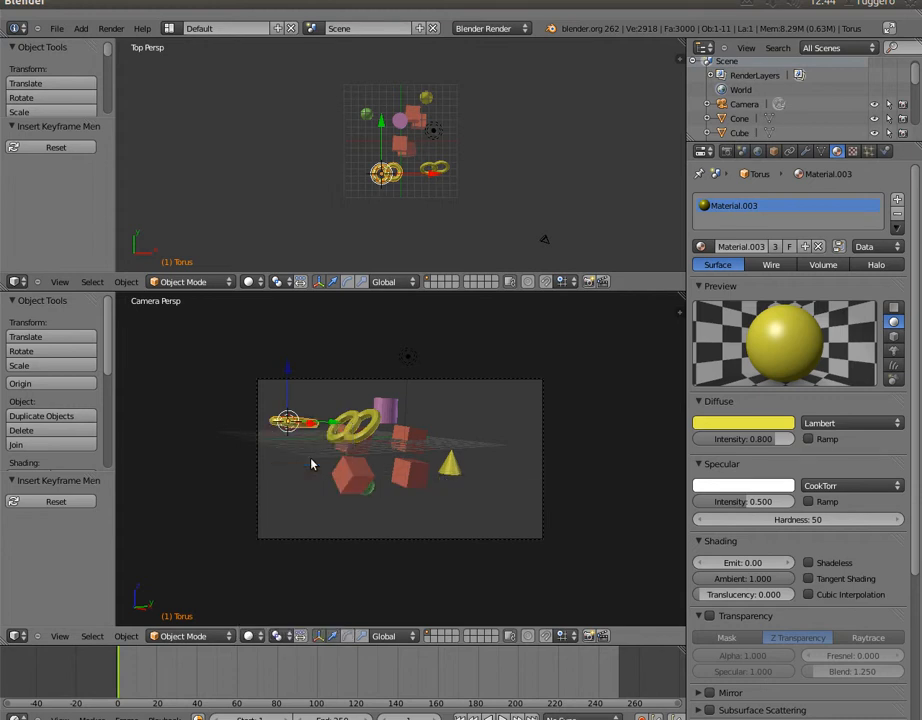
pyautogui.press('i')
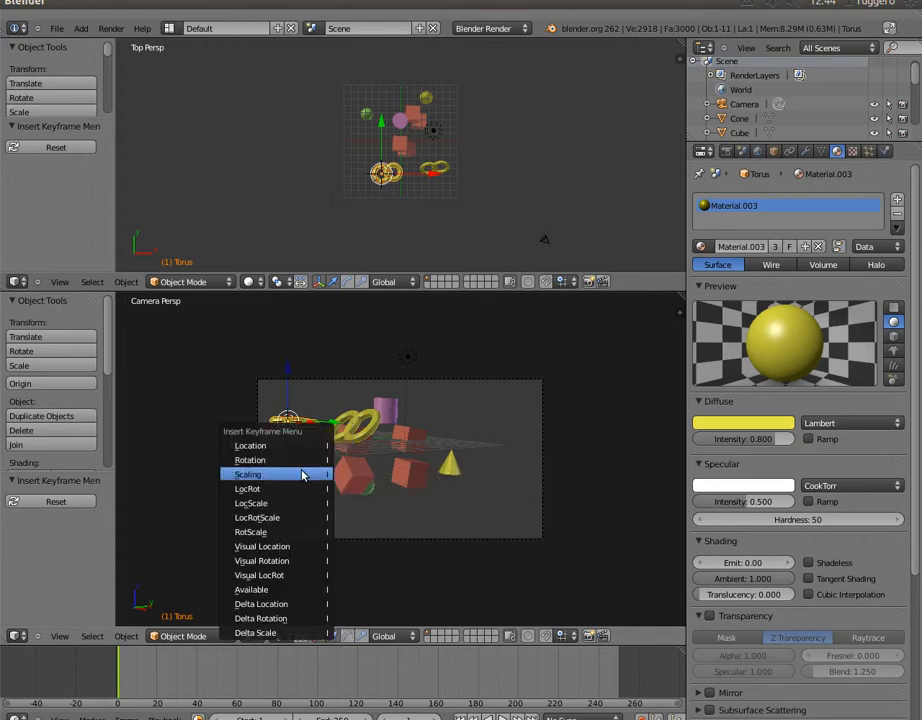
pyautogui.click(303, 475)
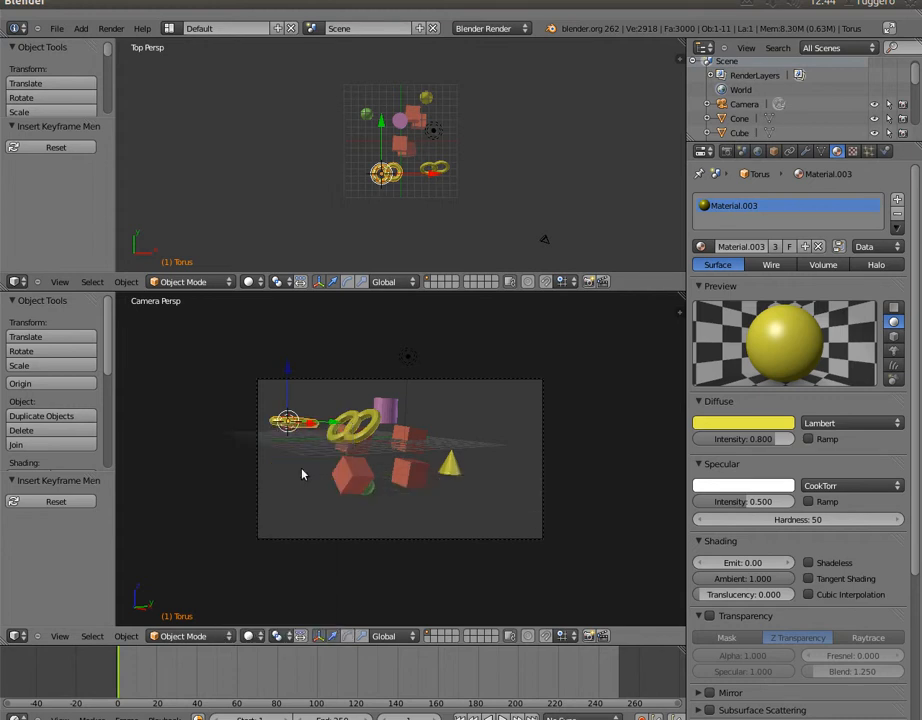
# At frame 60, move the flat linked yellow rings, Torus, by about X 8.19, Y 8.54, Z -1.91 to the yellow cone
pyautogui.press('Right')
pyautogui.press('Right')
pyautogui.press('Right')
pyautogui.press('Right')
pyautogui.press('Right')
pyautogui.press('Right')
pyautogui.press('Right')
pyautogui.press('Right')
pyautogui.press('Right')
pyautogui.press('Right')
pyautogui.press('Right')
pyautogui.press('Right')
pyautogui.press('Right')
pyautogui.press('Right')
pyautogui.press('Right')
pyautogui.press('Right')
pyautogui.press('Right')
pyautogui.press('Right')
pyautogui.press('Right')
pyautogui.press('Right')
pyautogui.press('Right')
pyautogui.press('Right')
pyautogui.press('Right')
pyautogui.press('Right')
pyautogui.press('Right')
pyautogui.press('Right')
pyautogui.press('Right')
pyautogui.press('Right')
pyautogui.press('Right')
pyautogui.press('Right')
pyautogui.press('Right')
pyautogui.press('Right')
pyautogui.press('Right')
pyautogui.press('Right')
pyautogui.press('Right')
pyautogui.press('Right')
pyautogui.press('Right')
pyautogui.press('Right')
pyautogui.press('Right')
pyautogui.press('Right')
pyautogui.press('Right')
pyautogui.press('Right')
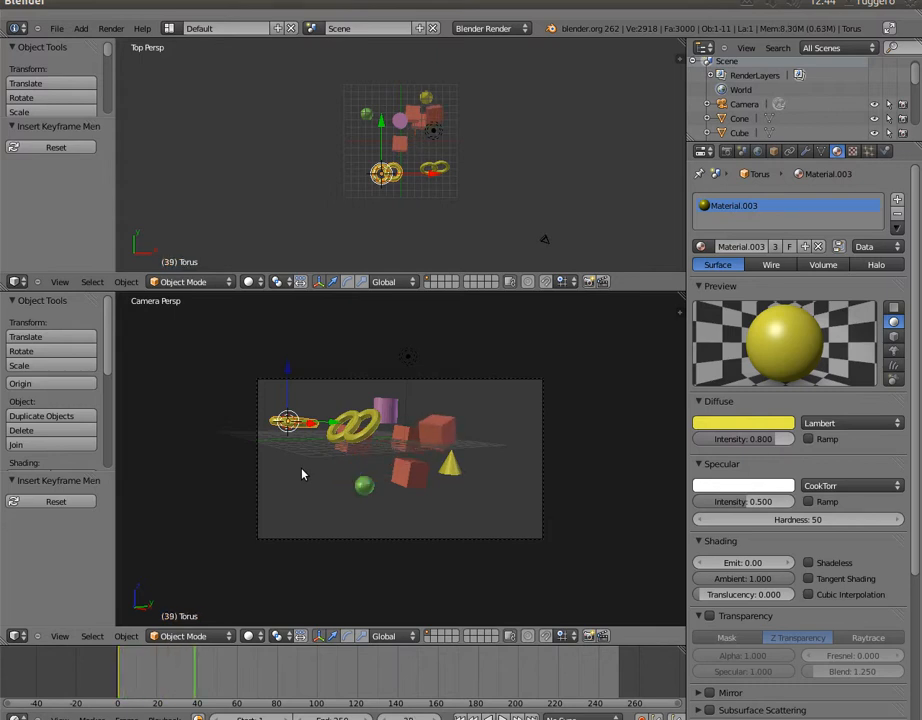
pyautogui.press('Right')
pyautogui.press('Right')
pyautogui.press('Right')
pyautogui.press('Right')
pyautogui.press('Right')
pyautogui.press('Right')
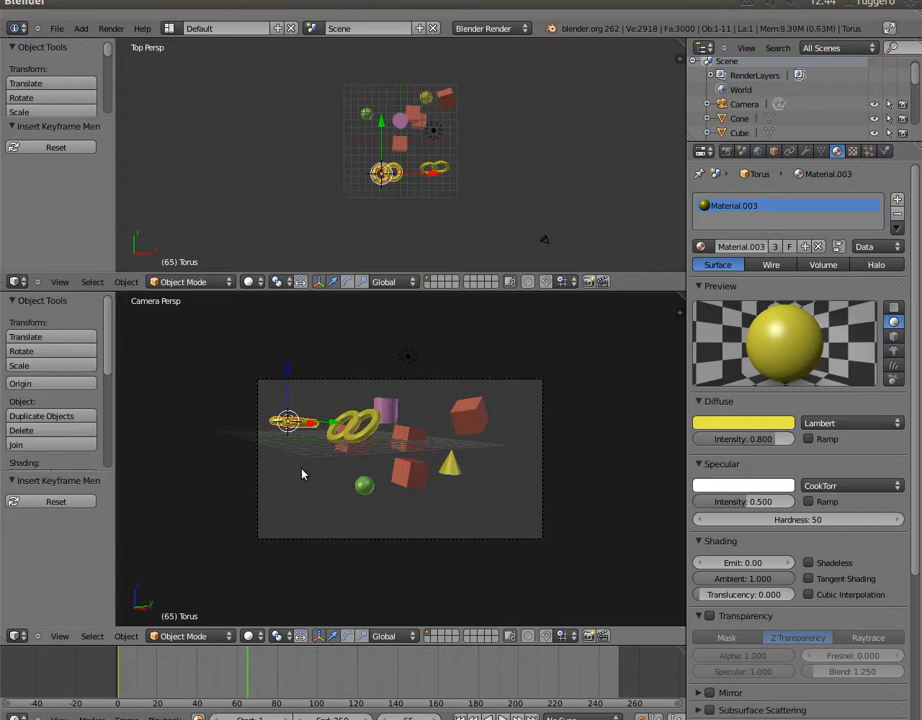
pyautogui.press('Left')
pyautogui.press('Left')
pyautogui.press('Left')
pyautogui.press('Left')
pyautogui.press('Left')
pyautogui.press('Left')
pyautogui.press('Left')
pyautogui.press('Left')
pyautogui.press('Left')
pyautogui.press('Left')
pyautogui.press('g')
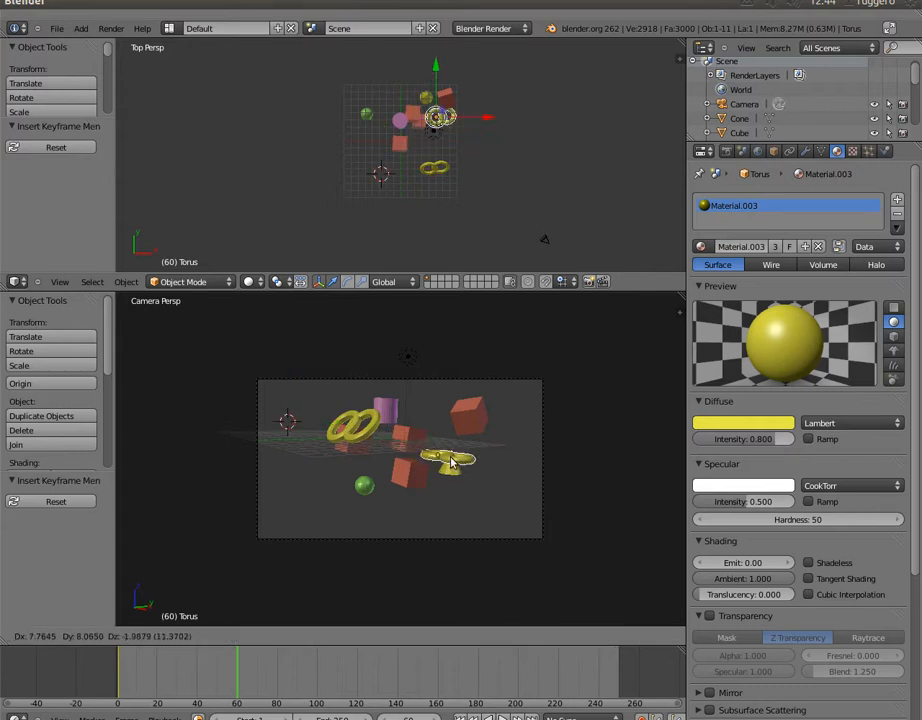
pyautogui.click(460, 460)
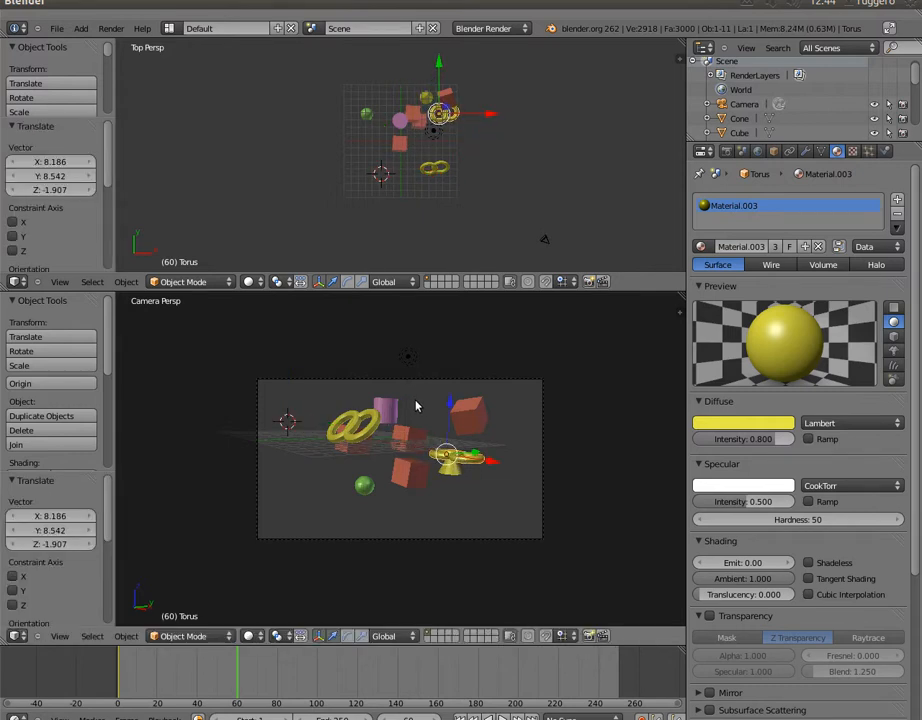
# Rotate the linked rings by about -48° in the camera view and scale them up by about 2.5
pyautogui.press('r')
pyautogui.click(381, 446)
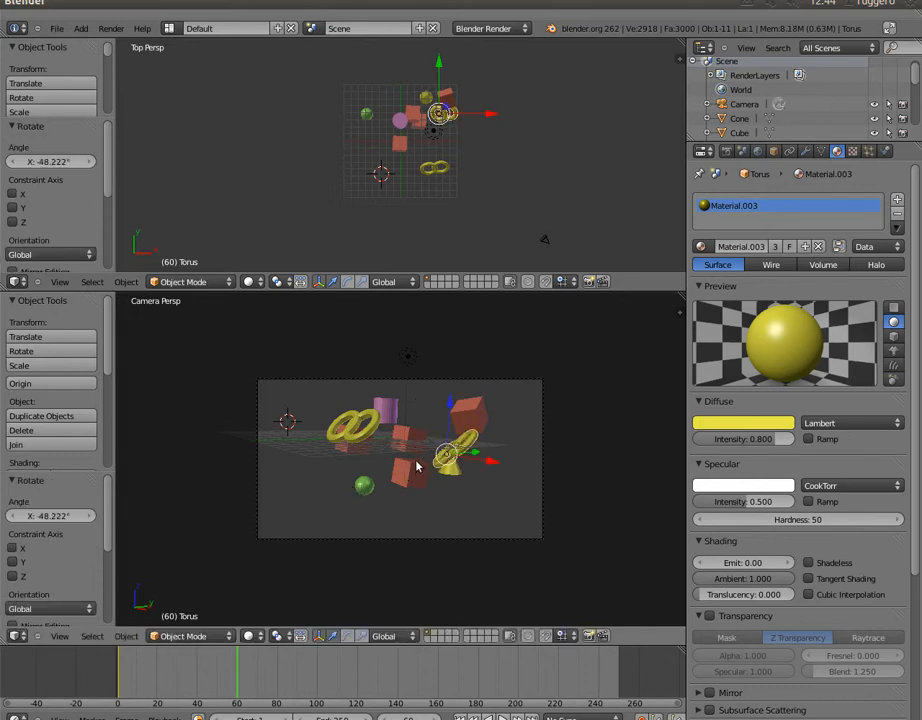
pyautogui.press('s')
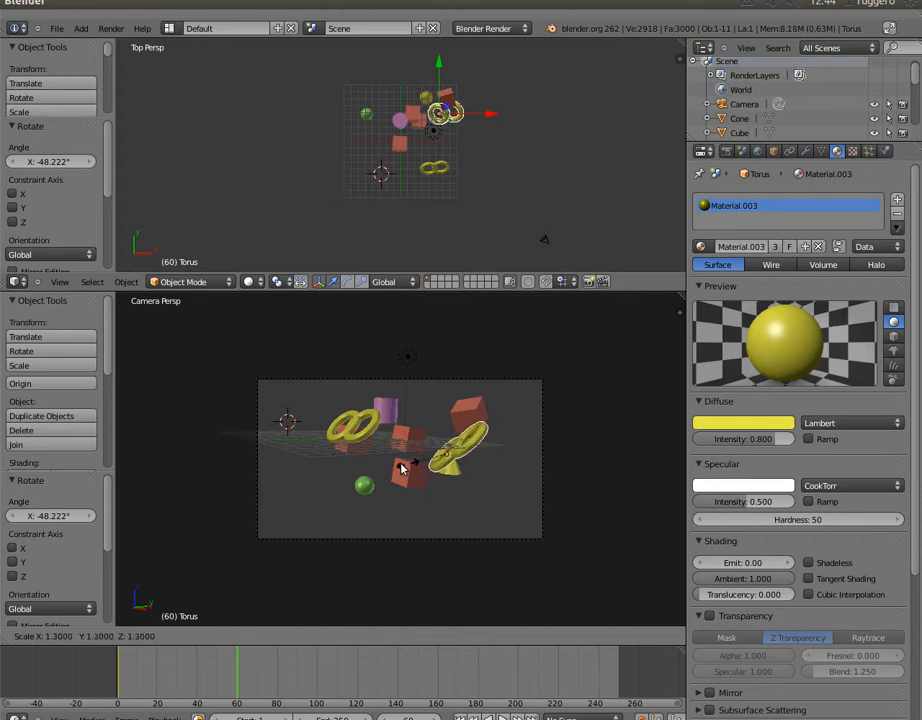
pyautogui.click(372, 484)
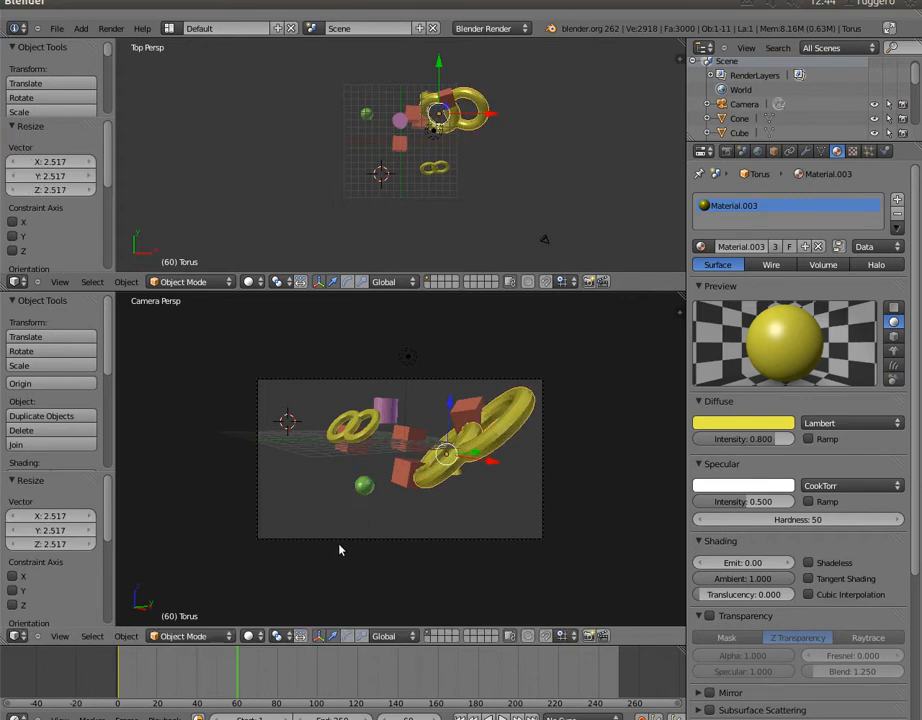
# Insert Scaling, Rotation and Location keyframes for the Torus at frame 60
pyautogui.press('i')
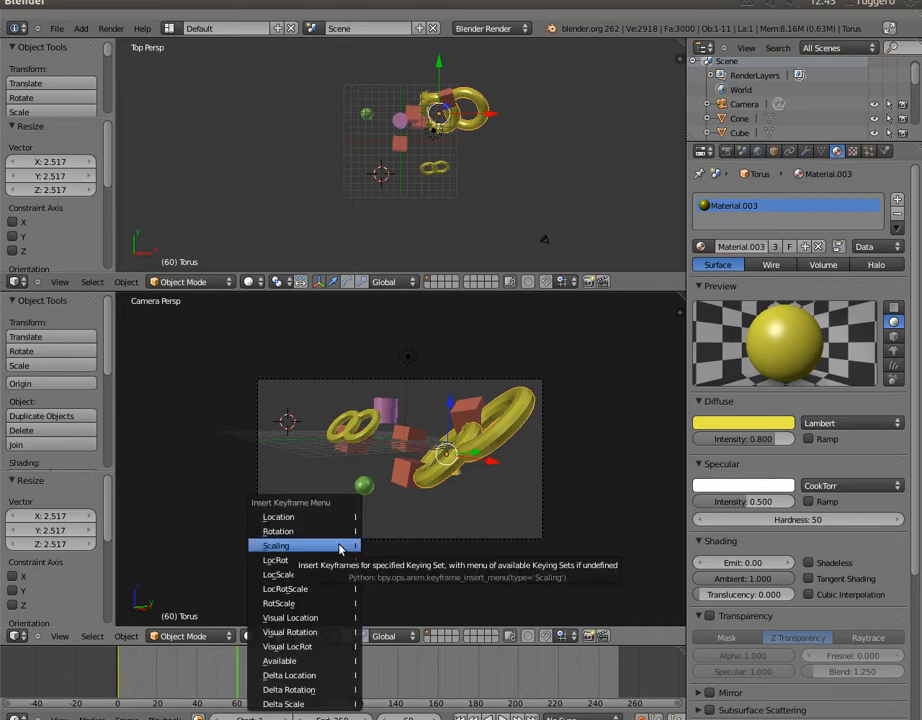
pyautogui.click(340, 549)
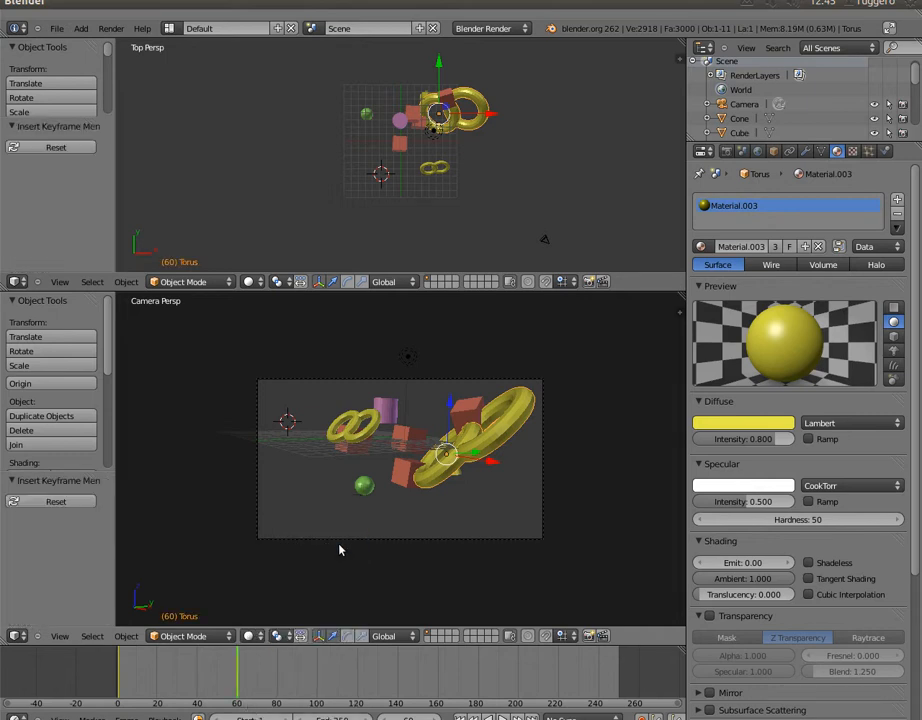
pyautogui.press('i')
pyautogui.click(334, 531)
pyautogui.press('i')
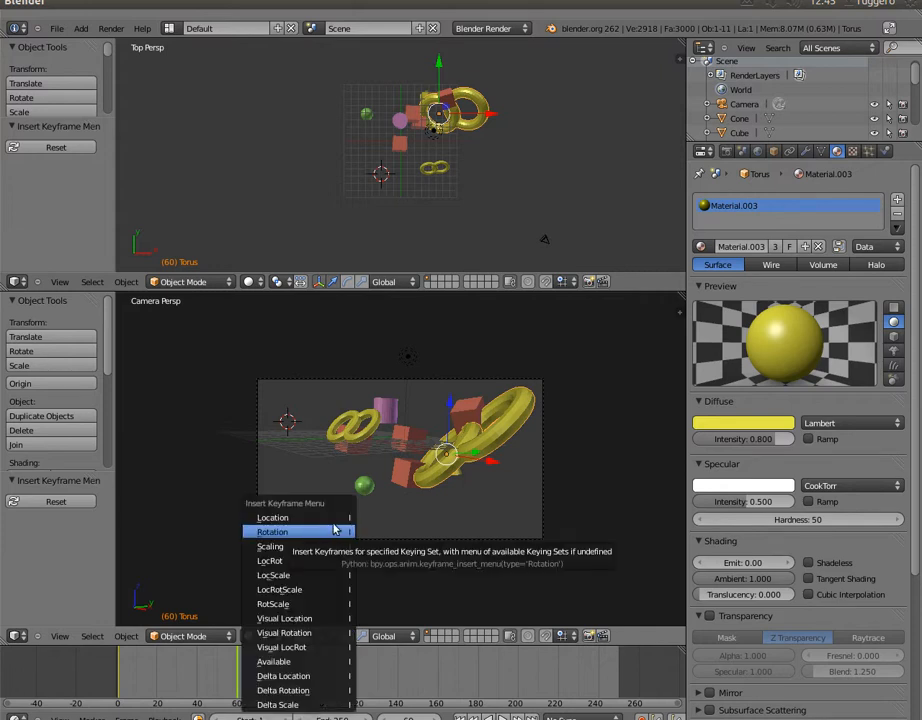
pyautogui.click(327, 522)
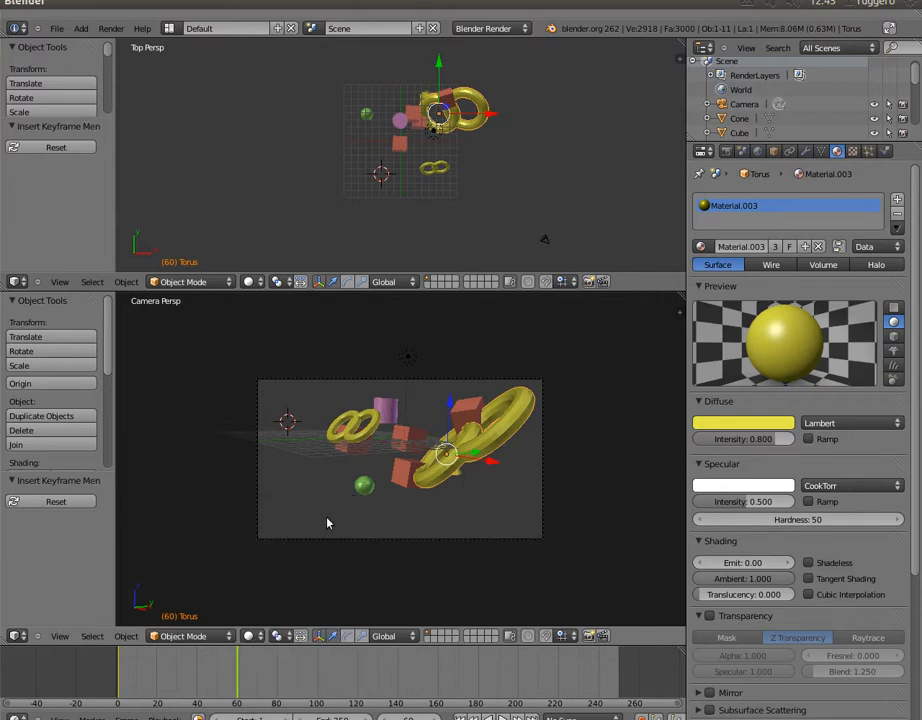
# Step the timeline back from frame 60 to frame 2 to examine the Torus's interpolated movement, rotation and scaling
pyautogui.press('Right')
pyautogui.press('Left')
pyautogui.press('Left')
pyautogui.press('Left')
pyautogui.press('Left')
pyautogui.press('Left')
pyautogui.press('Left')
pyautogui.press('Left')
pyautogui.press('Left')
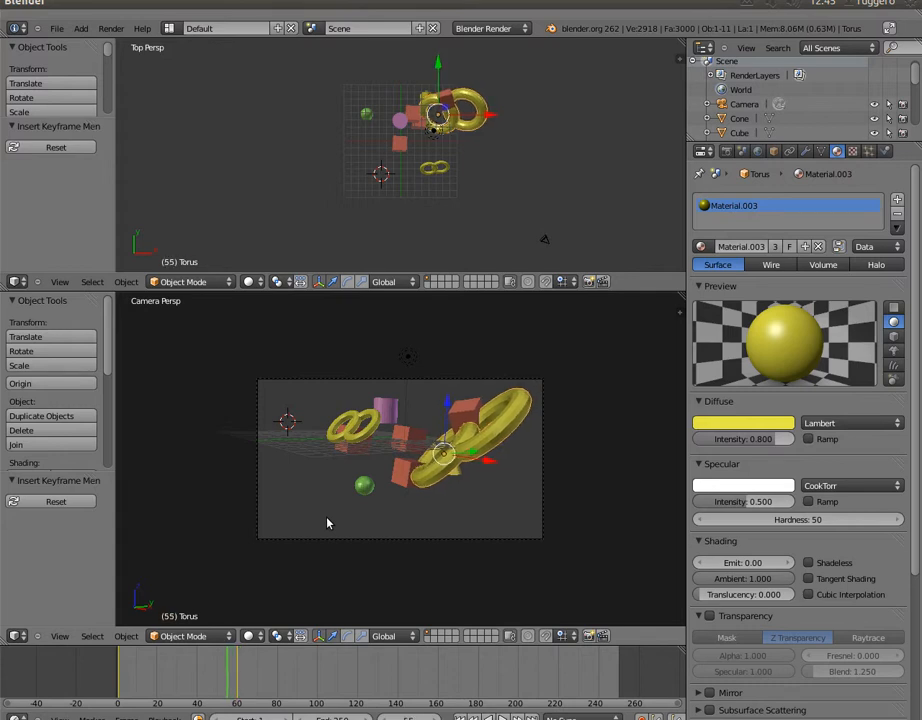
pyautogui.press('Left')
pyautogui.press('Left')
pyautogui.press('Left')
pyautogui.press('Left')
pyautogui.press('Left')
pyautogui.press('Left')
pyautogui.press('Left')
pyautogui.press('Left')
pyautogui.press('Left')
pyautogui.press('Left')
pyautogui.press('Left')
pyautogui.press('Left')
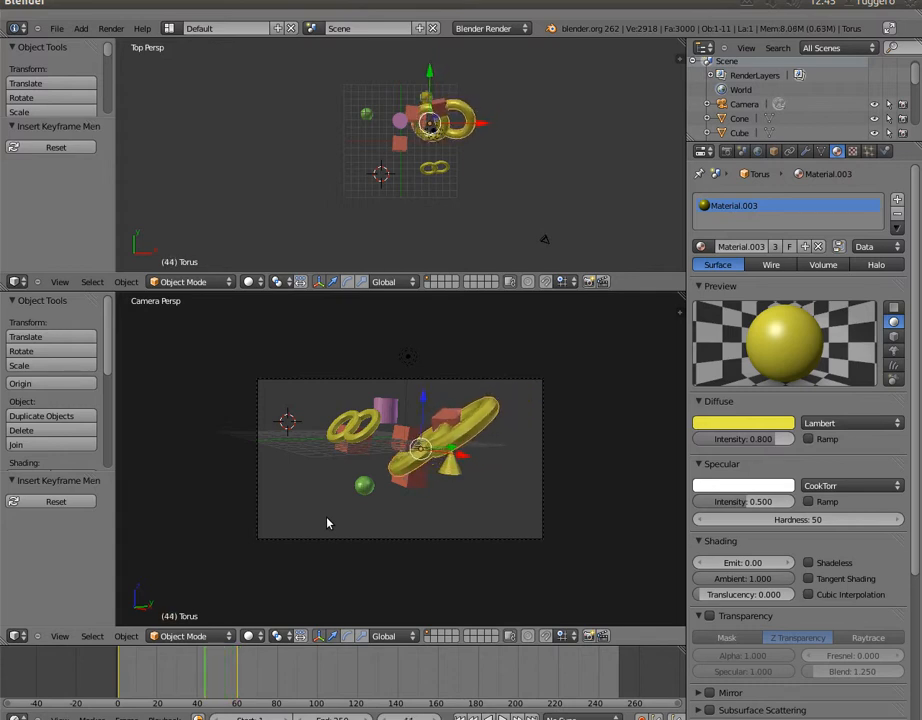
pyautogui.press('Left')
pyautogui.press('Left')
pyautogui.press('Left')
pyautogui.press('Left')
pyautogui.press('Left')
pyautogui.press('Left')
pyautogui.press('Left')
pyautogui.press('Left')
pyautogui.press('Left')
pyautogui.press('Left')
pyautogui.press('Left')
pyautogui.press('Left')
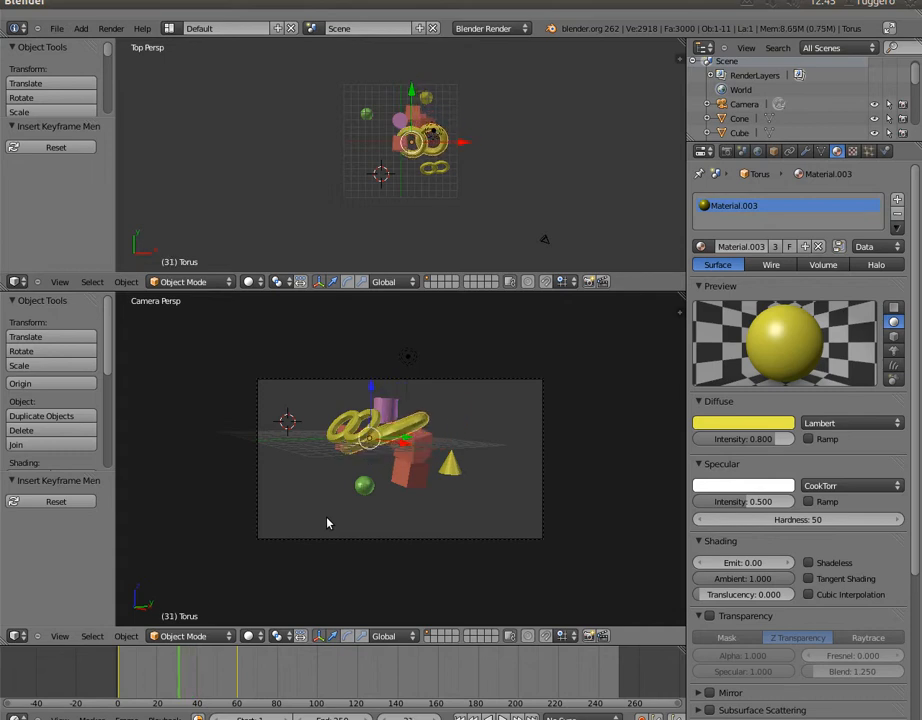
pyautogui.press('Left')
pyautogui.press('Left')
pyautogui.press('Left')
pyautogui.press('Left')
pyautogui.press('Left')
pyautogui.press('Left')
pyautogui.press('Left')
pyautogui.press('Left')
pyautogui.press('Left')
pyautogui.press('Left')
pyautogui.press('Left')
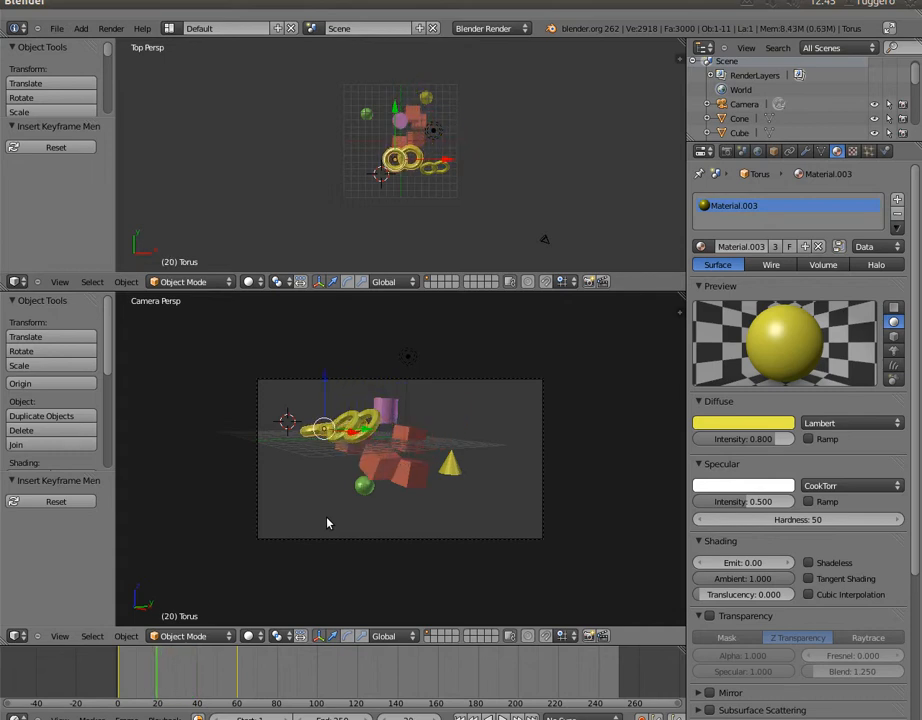
pyautogui.press('Left')
pyautogui.press('Left')
pyautogui.press('Left')
pyautogui.press('Left')
pyautogui.press('Left')
pyautogui.press('Left')
pyautogui.press('Left')
pyautogui.press('Left')
pyautogui.press('Left')
pyautogui.press('Left')
pyautogui.press('Left')
pyautogui.press('Left')
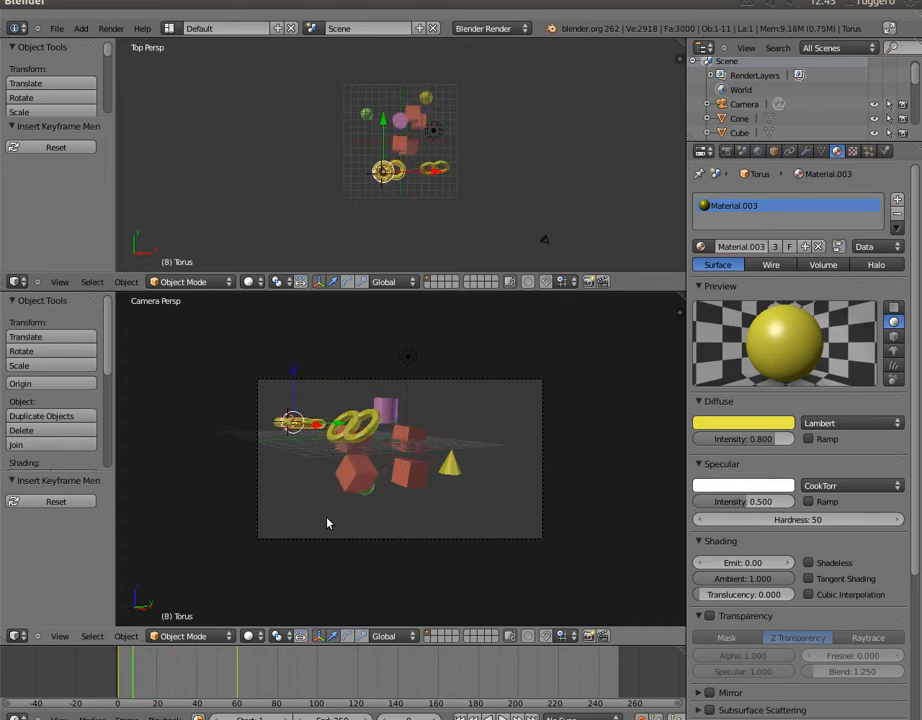
pyautogui.press('Left')
pyautogui.press('Left')
pyautogui.press('Left')
pyautogui.press('Left')
pyautogui.press('Left')
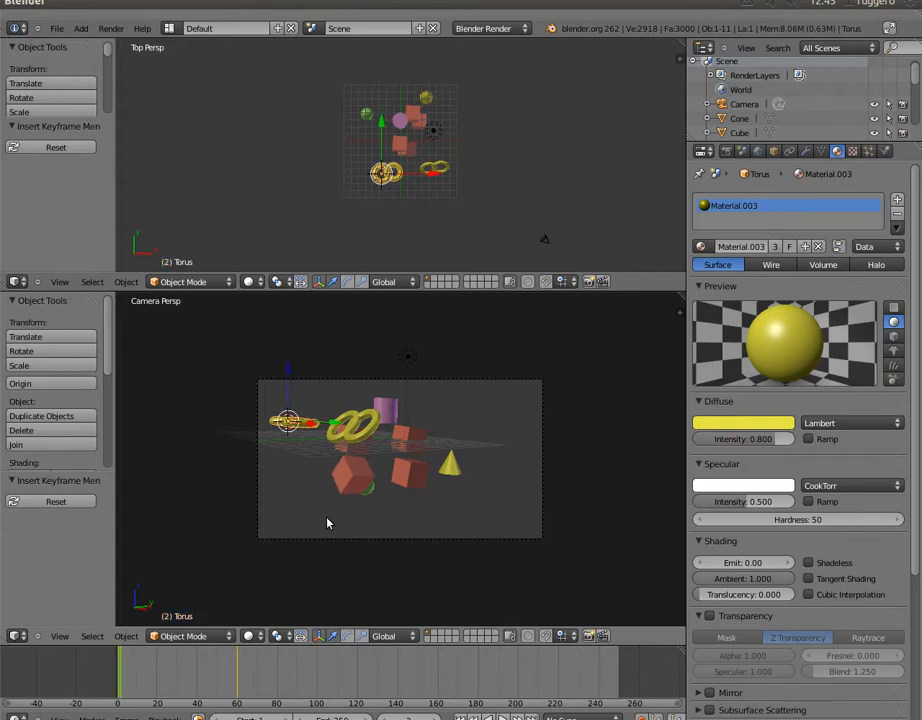
# Play the animation forward and in reverse to review the cube and Torus motion, returning to frame 1
pyautogui.hotkey('alt', 'a')
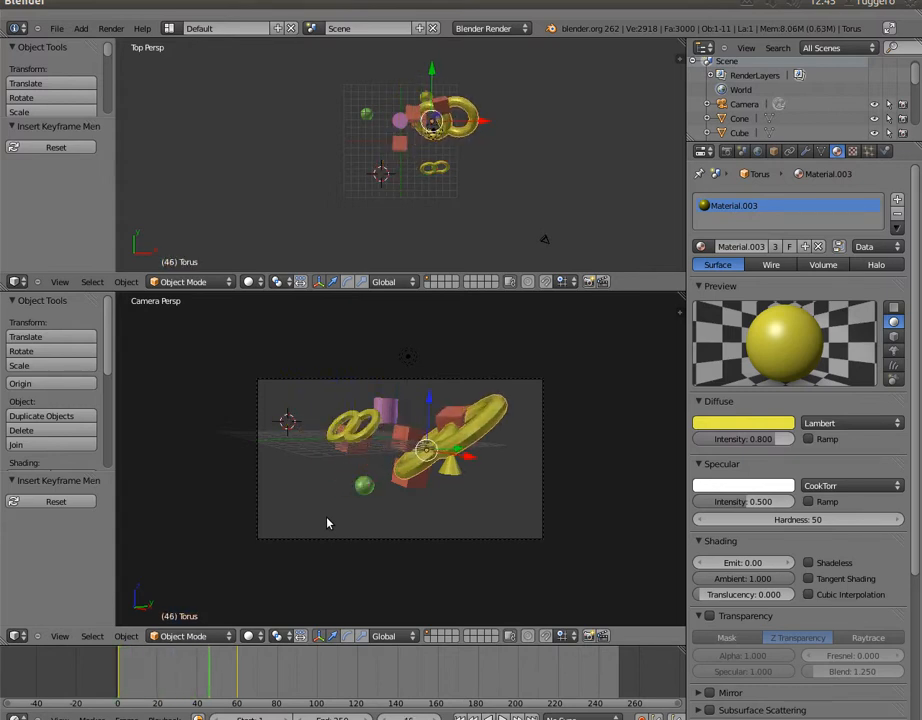
pyautogui.hotkey('alt', 'a')
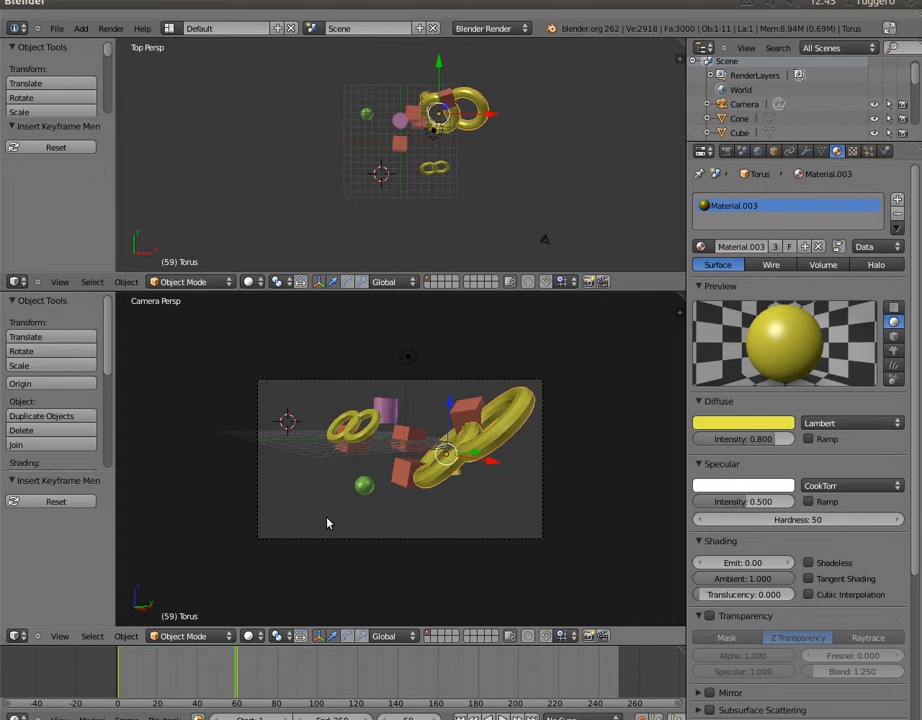
pyautogui.hotkey('shift', 'alt', 'a')
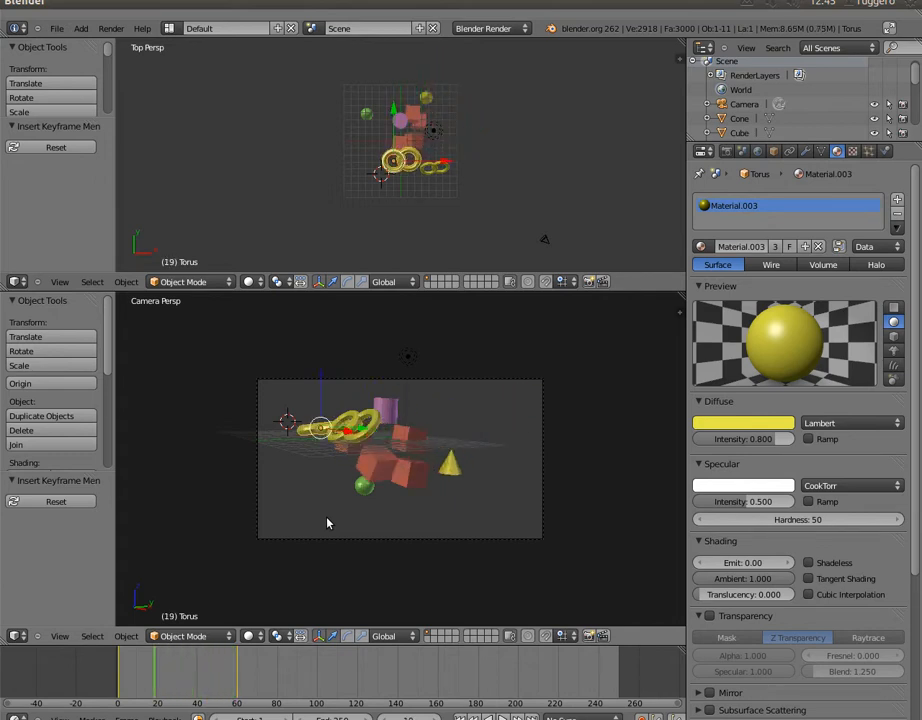
pyautogui.press('Left')
pyautogui.press('Left')
pyautogui.press('Left')
pyautogui.press('Left')
pyautogui.press('Left')
pyautogui.press('Left')
pyautogui.press('Left')
pyautogui.press('Left')
pyautogui.press('Left')
pyautogui.press('Left')
pyautogui.press('Left')
pyautogui.press('Left')
pyautogui.press('Left')
pyautogui.press('Left')
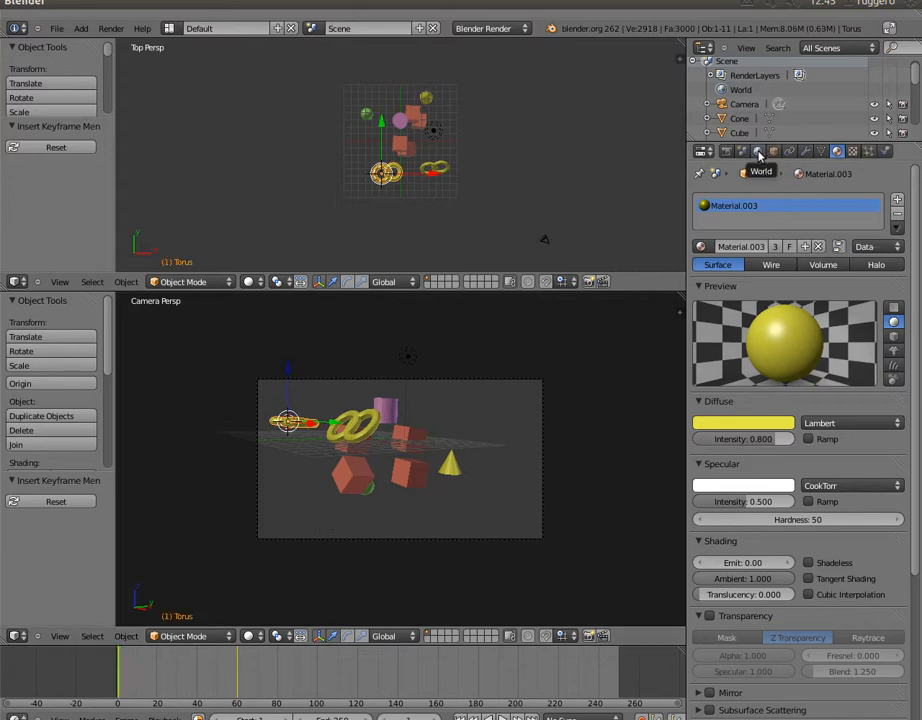
# Enable Blend Sky and Stars in the World settings
pyautogui.click(757, 151)
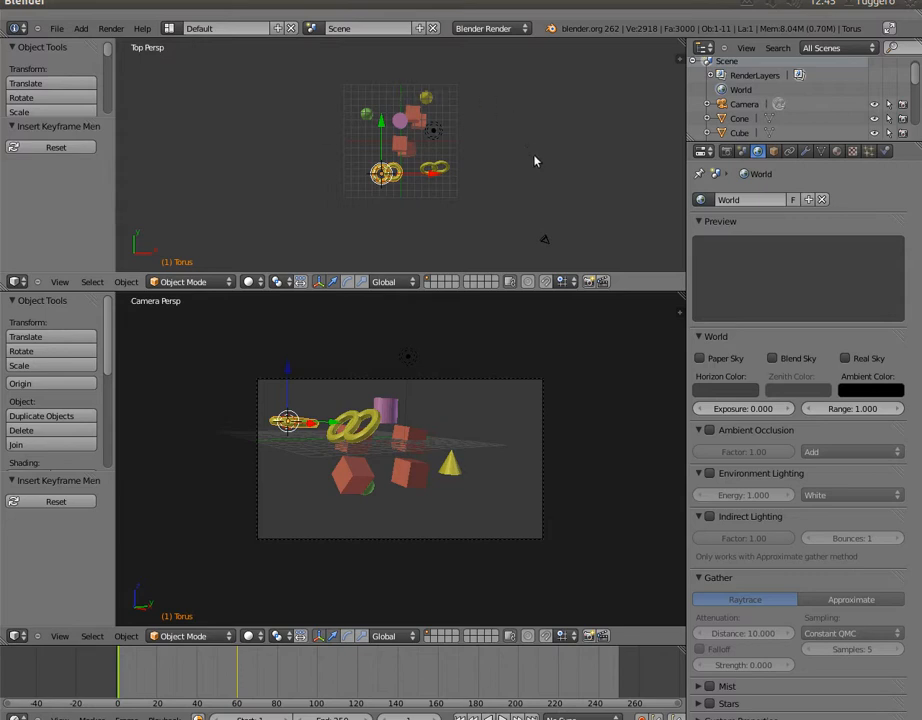
pyautogui.click(773, 358)
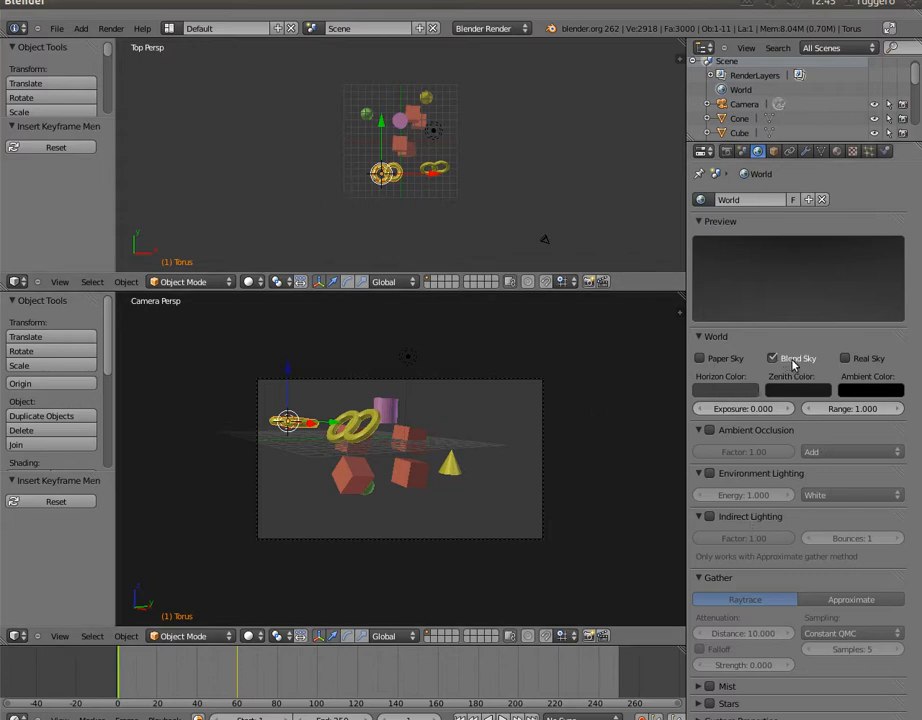
pyautogui.click(711, 704)
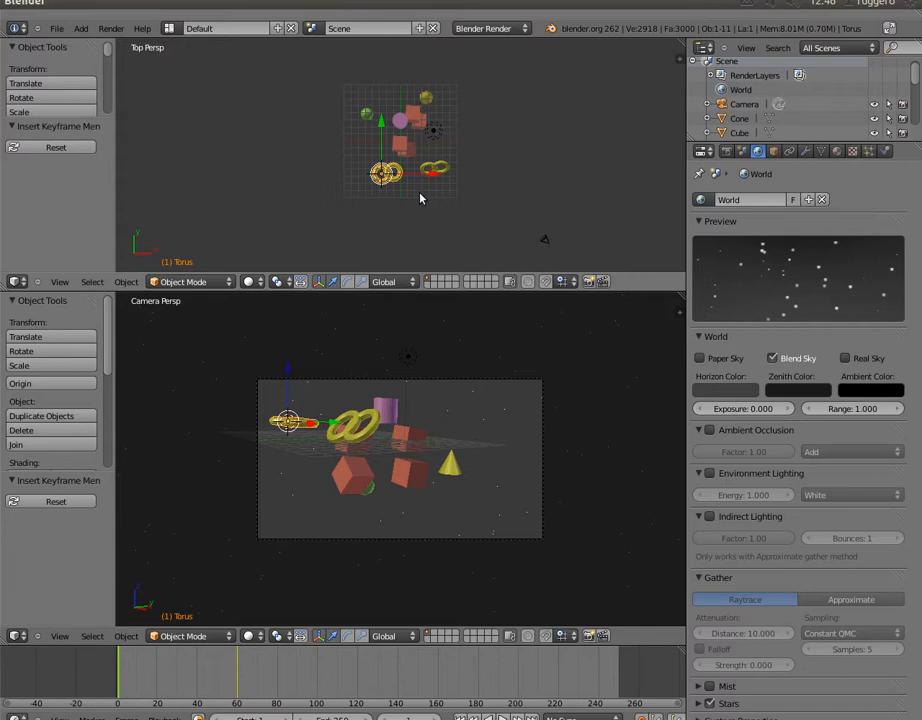
# Select the camera and set the render's end frame to 60 in the scene's render dimensions
pyautogui.rightClick(545, 243)
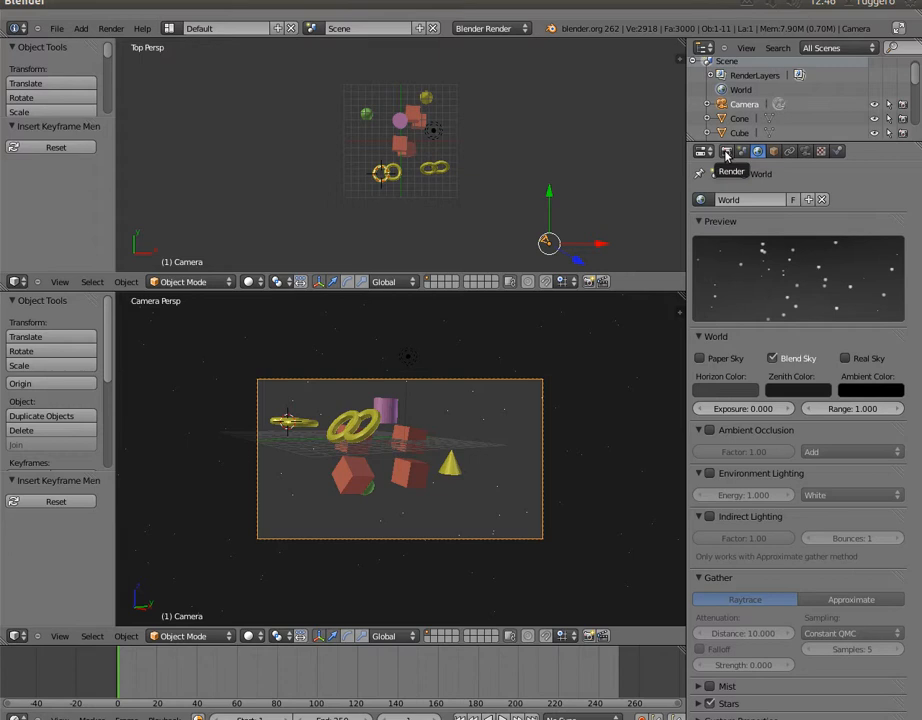
pyautogui.click(726, 151)
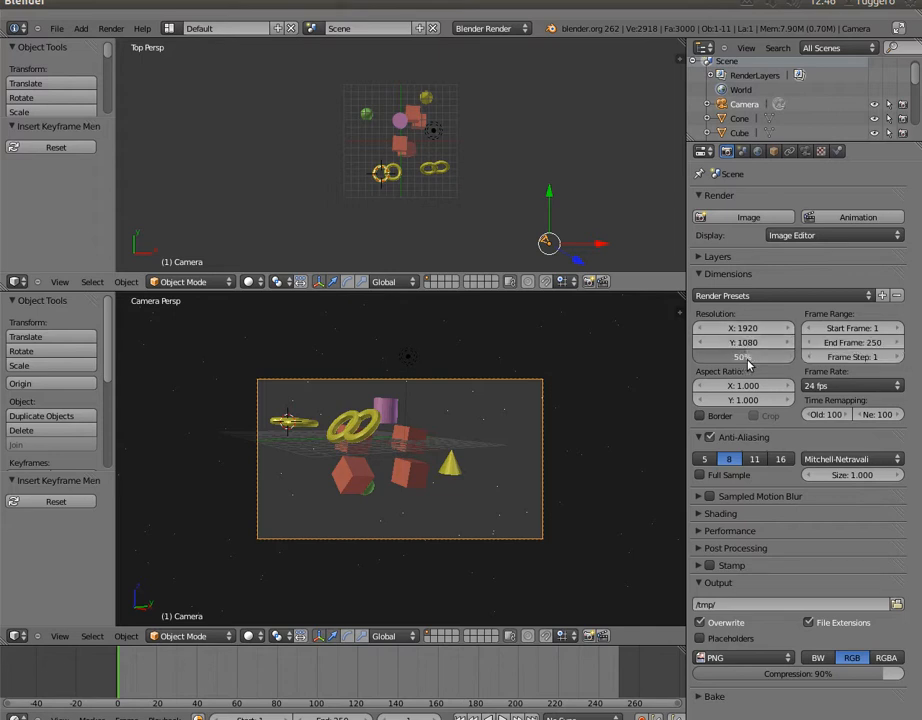
pyautogui.moveTo(748, 364)
pyautogui.mouseDown()
pyautogui.moveTo(788, 362)
pyautogui.moveTo(720, 366)
pyautogui.moveTo(768, 368)
pyautogui.moveTo(752, 366)
pyautogui.mouseUp()
pyautogui.click(869, 342)
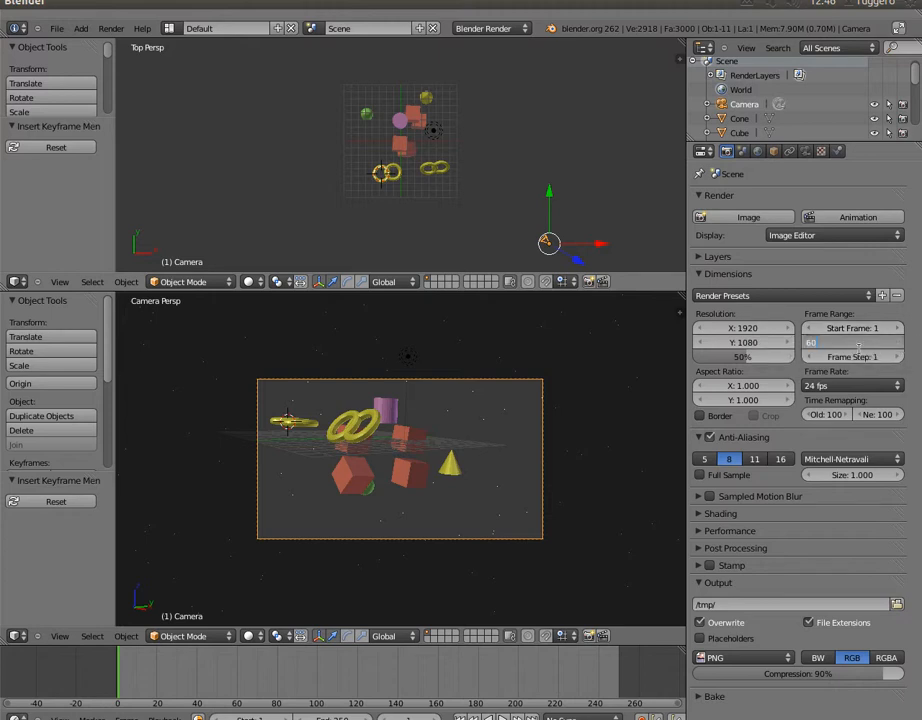
pyautogui.write('60')
pyautogui.press('Return')
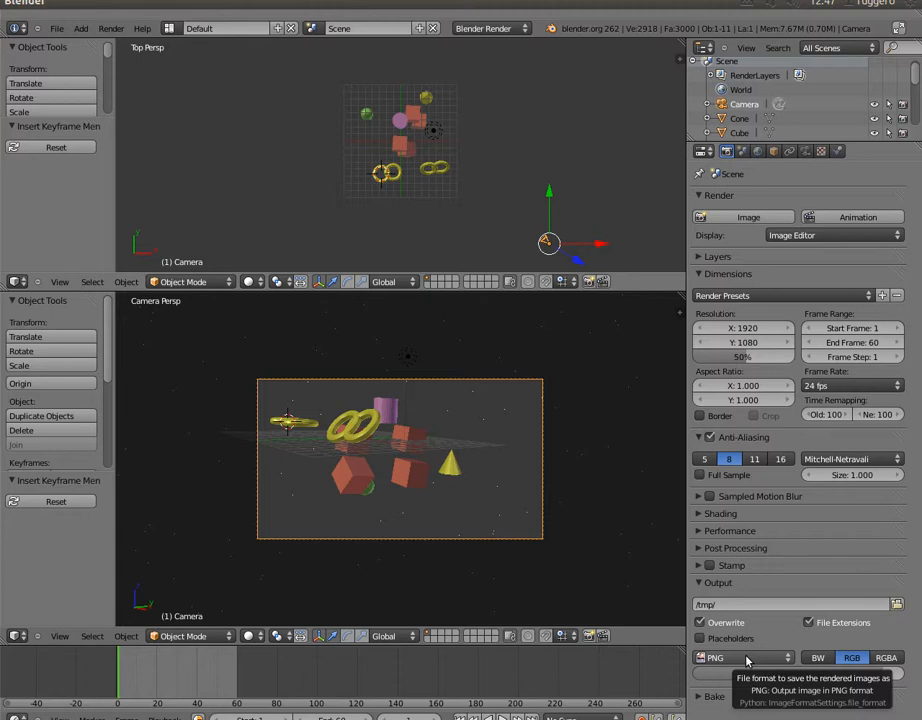
# Set the output file format to Xvid and render the animation
pyautogui.click(743, 658)
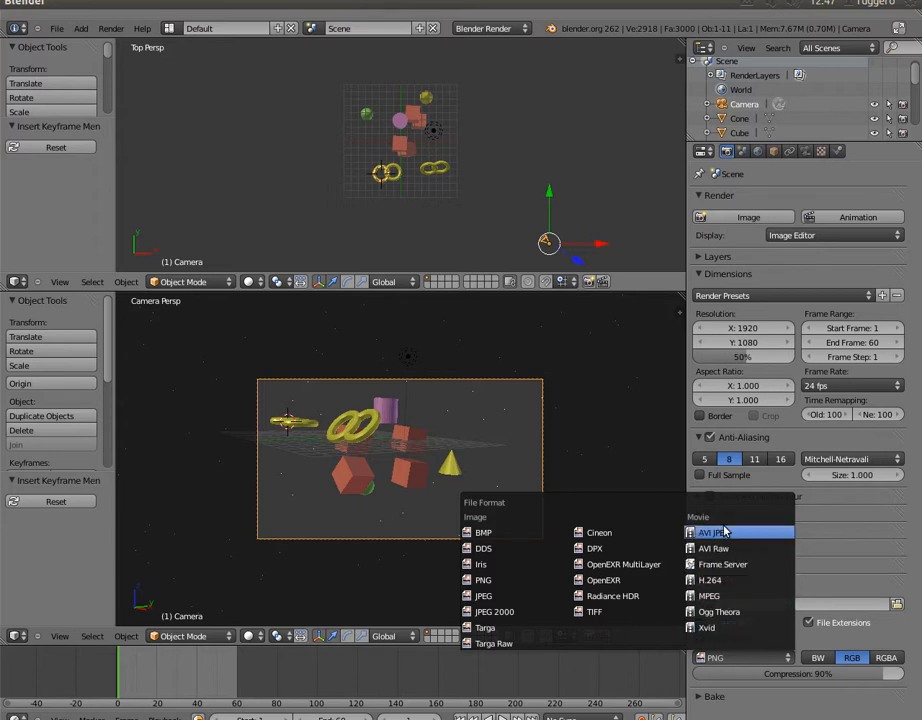
pyautogui.click(708, 628)
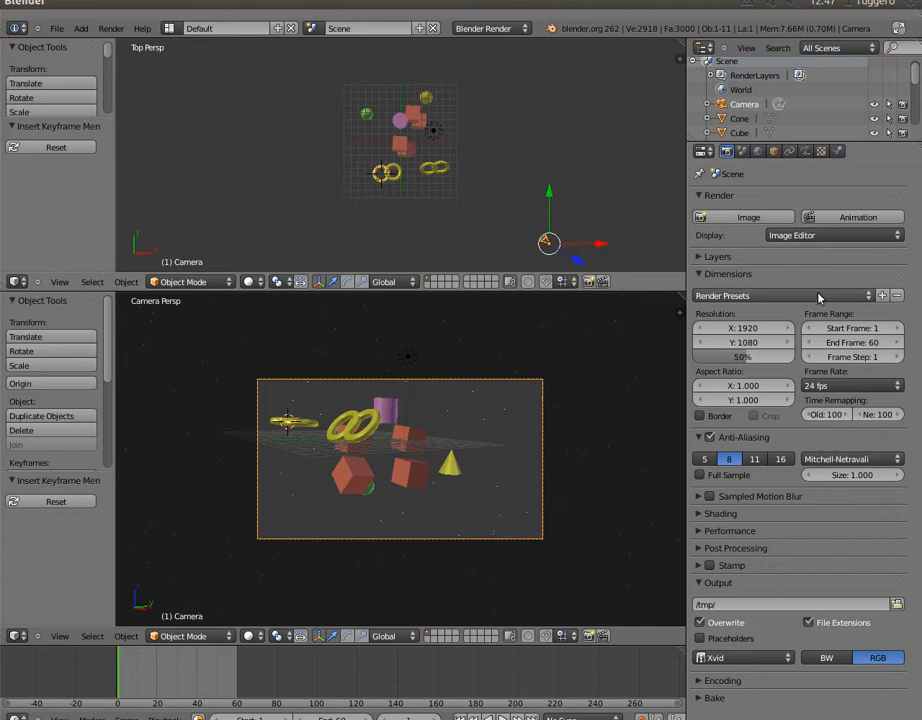
pyautogui.click(832, 222)
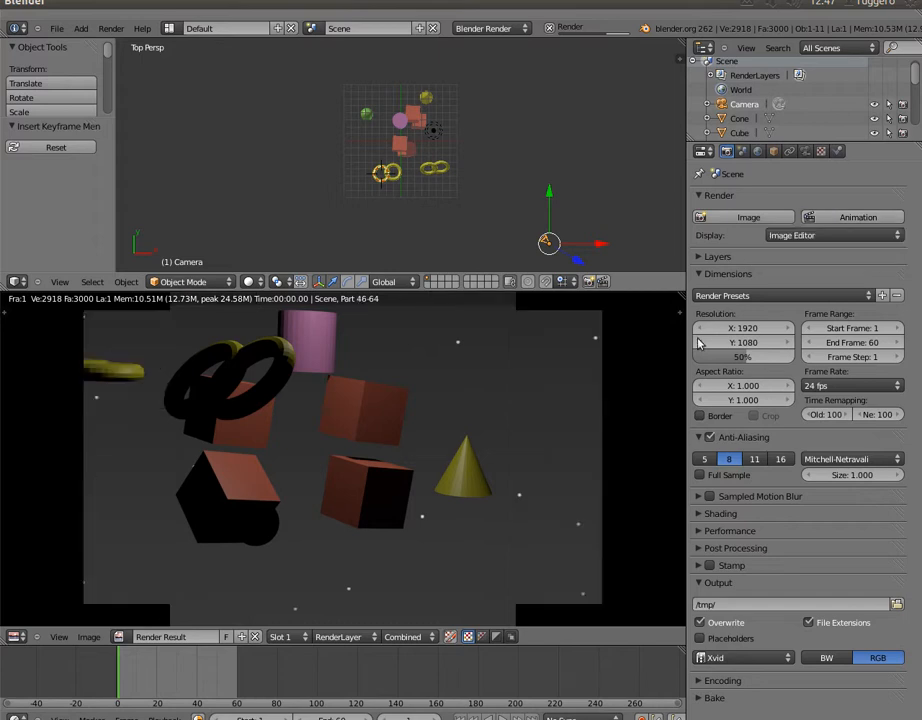